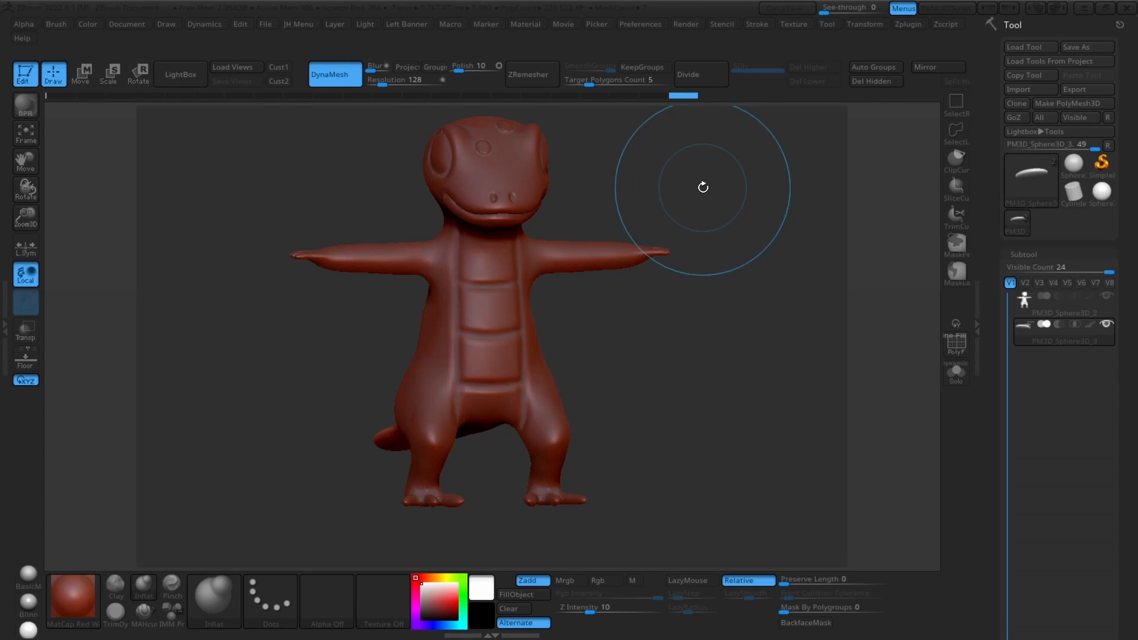
drag(727, 178, 699, 178)
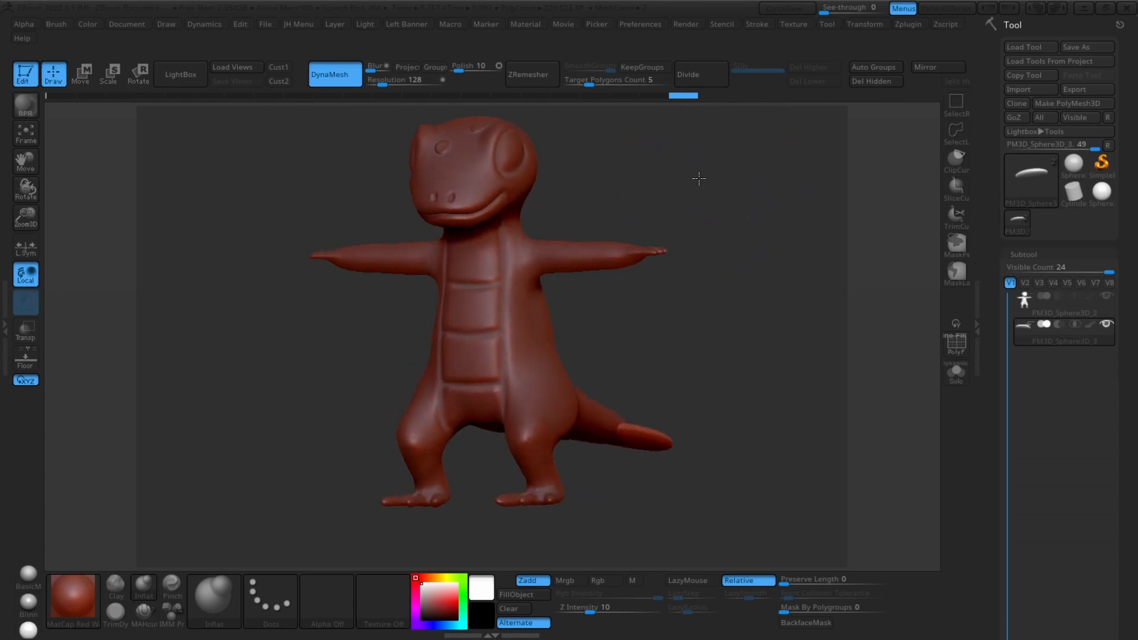
click(1085, 88)
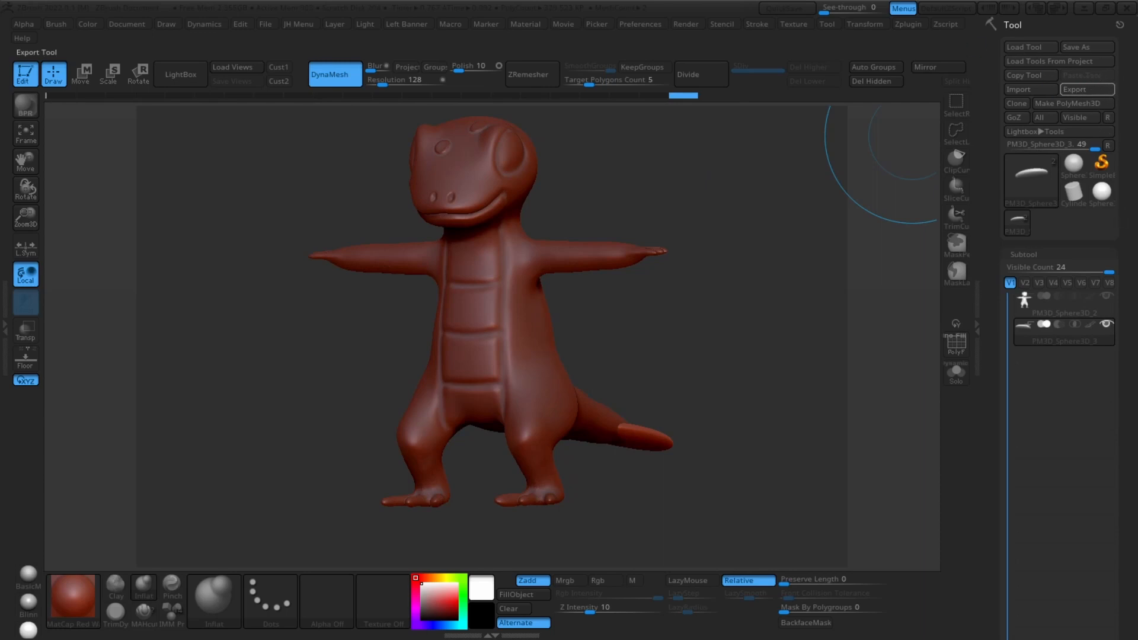
drag(736, 221, 752, 193)
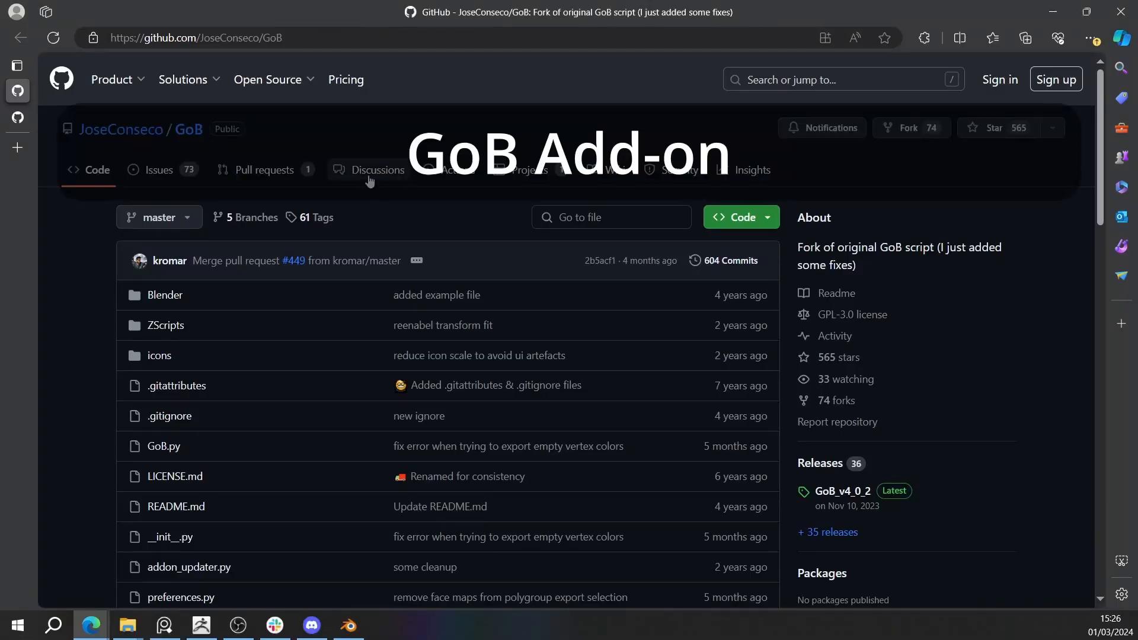
Step: Review the file list, releases and README on the GoB add-on's GitHub page
scroll(358, 220, down, 5)
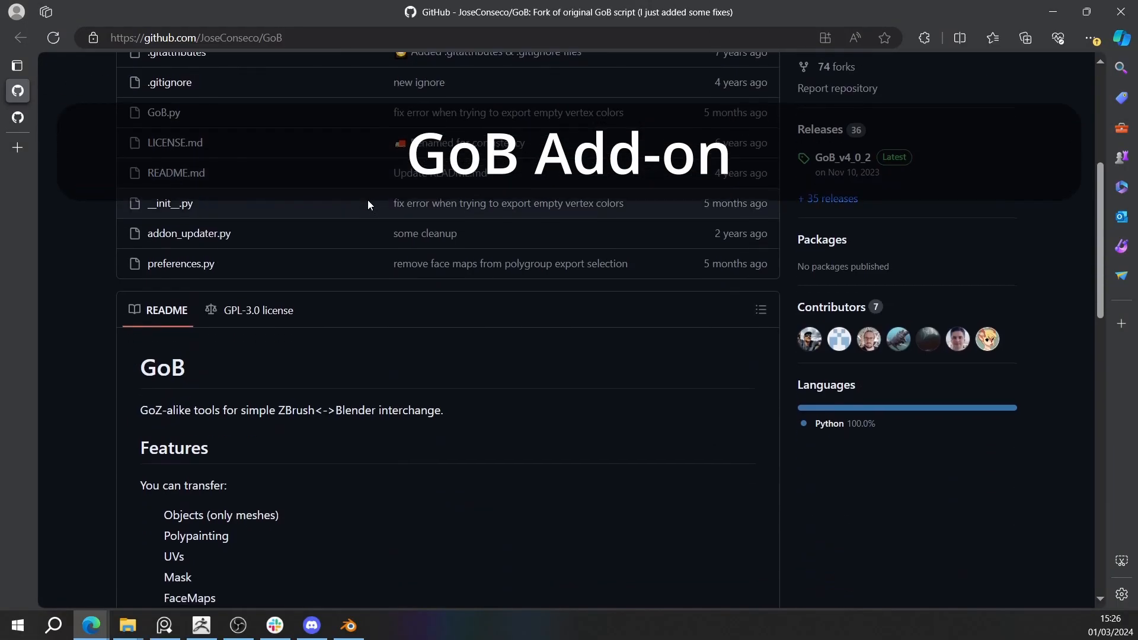
scroll(367, 203, up, 4)
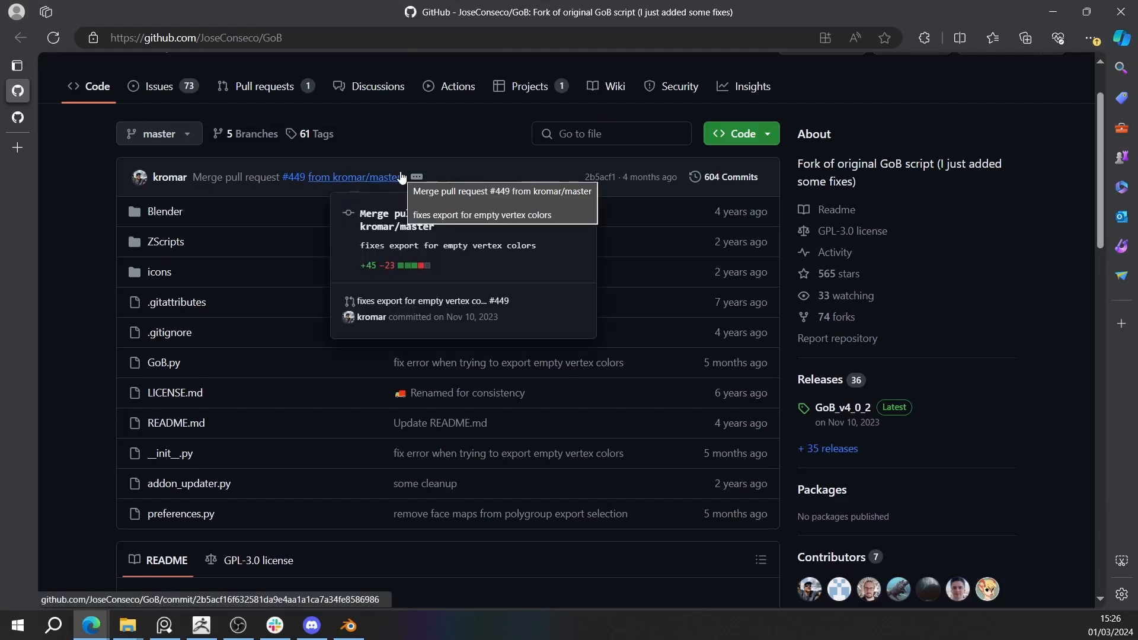
scroll(300, 370, down, 3)
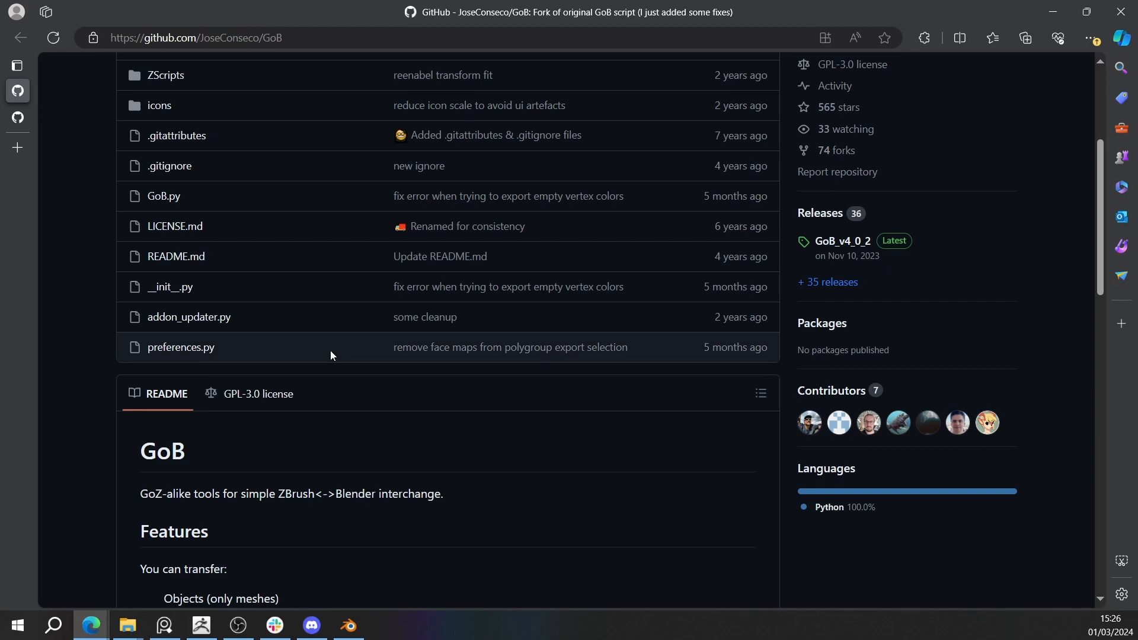
scroll(450, 371, up, 4)
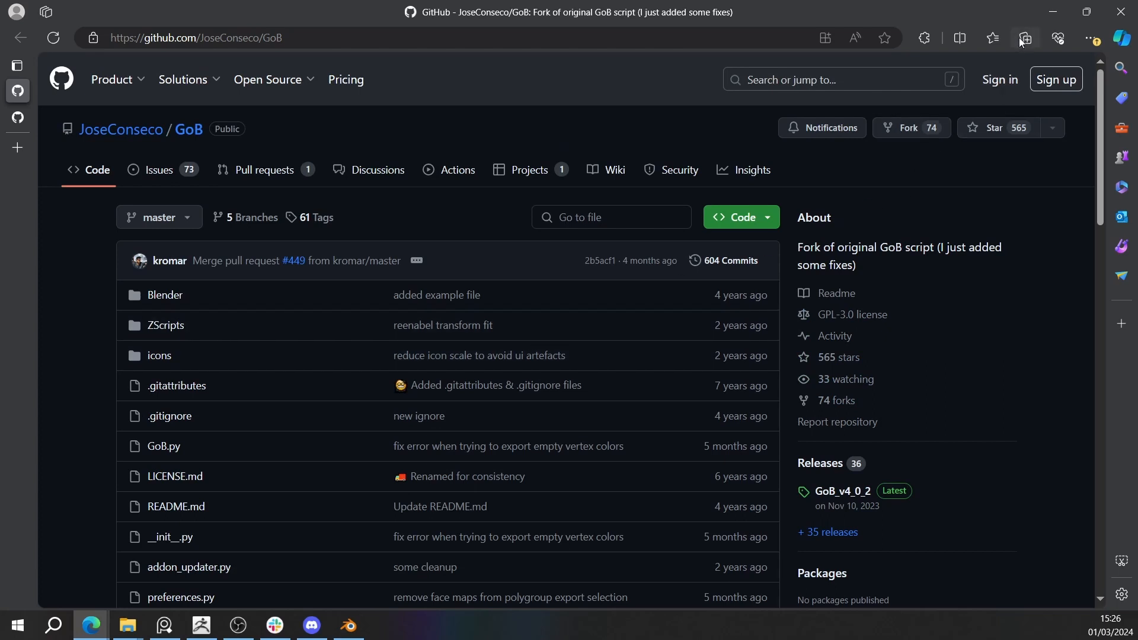
Step: Return to ZBrush and send all subtools of the lizard to the GoZ-enabled application
click(1055, 19)
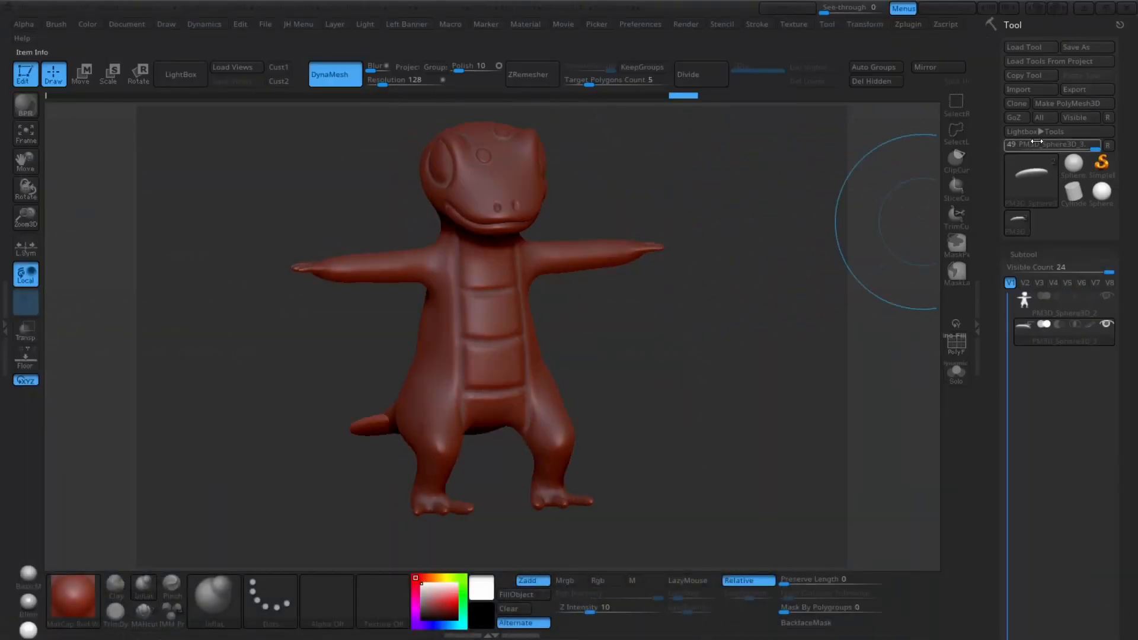
drag(813, 208, 889, 195)
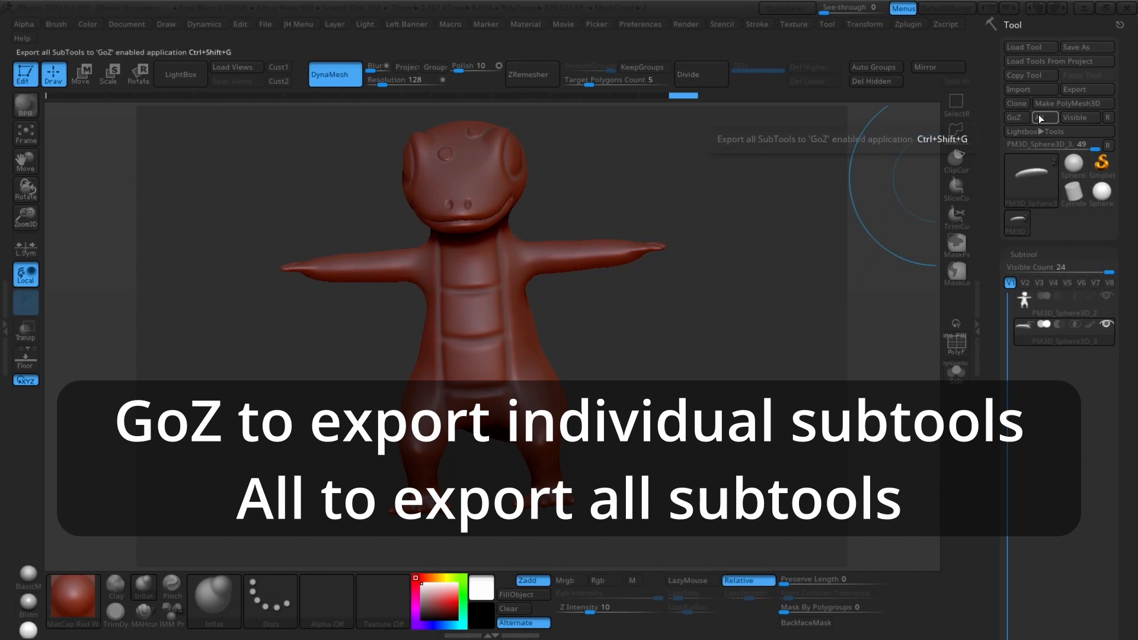
click(1039, 116)
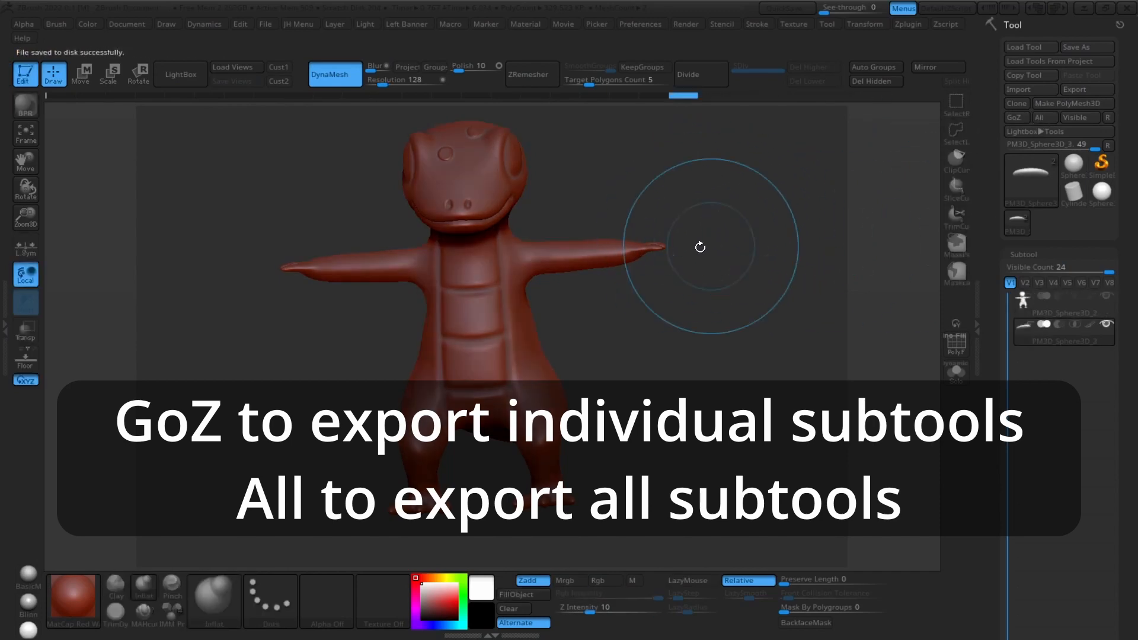
drag(717, 251, 774, 244)
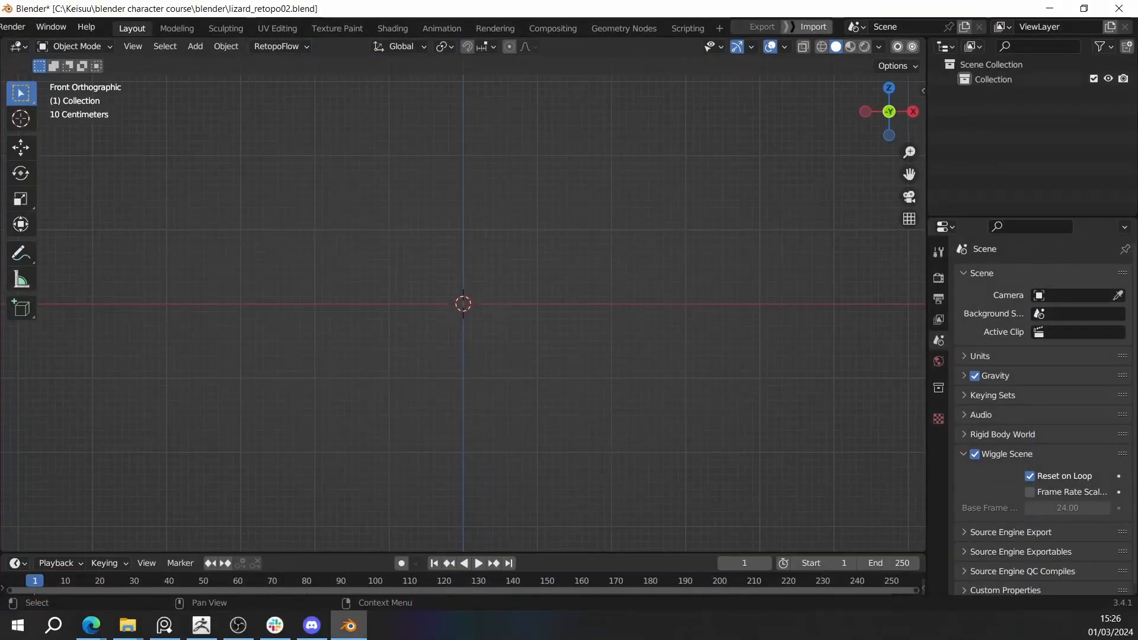
Step: In Blender, import the lizard subtools sent from ZBrush through the GoB add-on
click(814, 32)
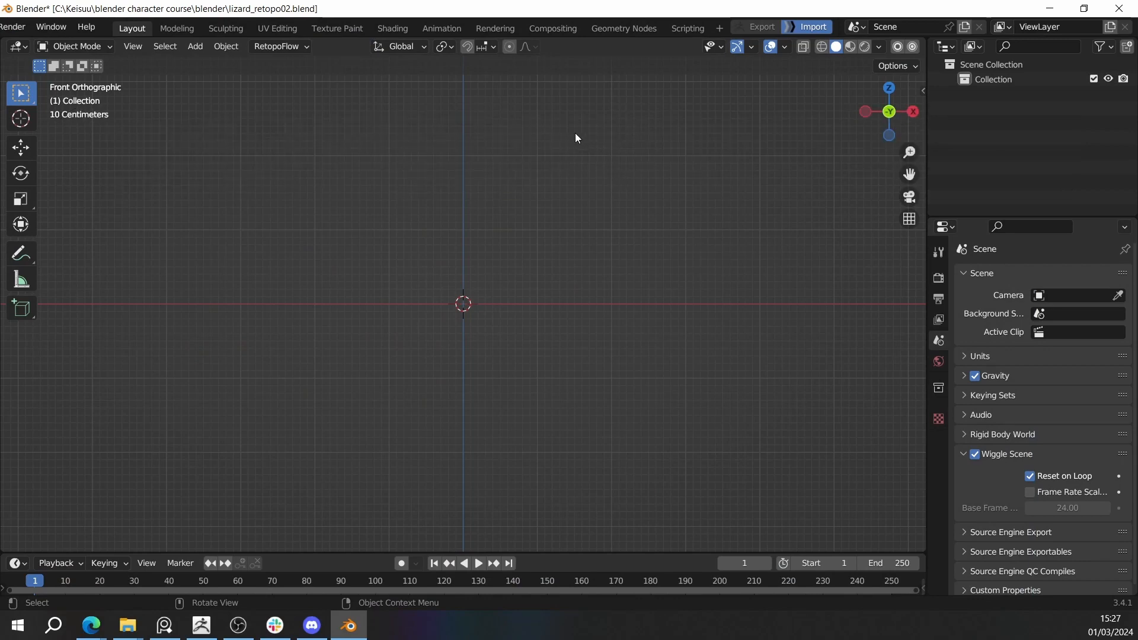
middle_drag(575, 138, 738, 203)
scroll(711, 190, down, 3)
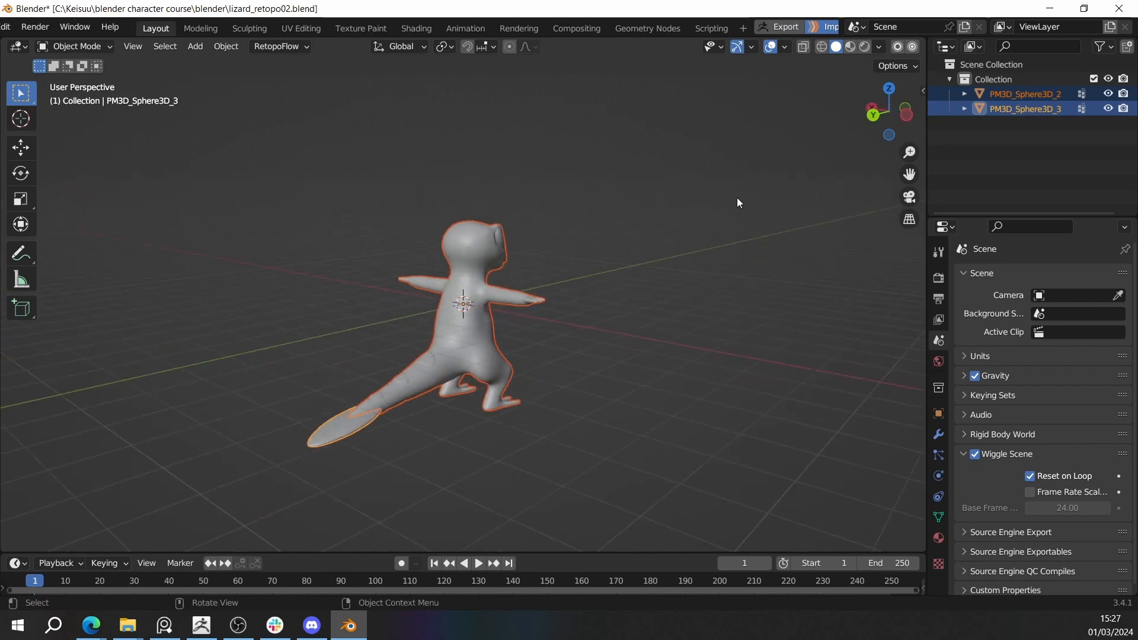
Step: Examine the imported lizard's head, body and tail from the front, side and back
scroll(738, 203, up, 2)
scroll(457, 204, down, 2)
middle_drag(457, 204, 846, 200)
scroll(632, 211, up, 3)
alt+middle_drag(632, 211, 685, 205)
scroll(592, 183, up, 3)
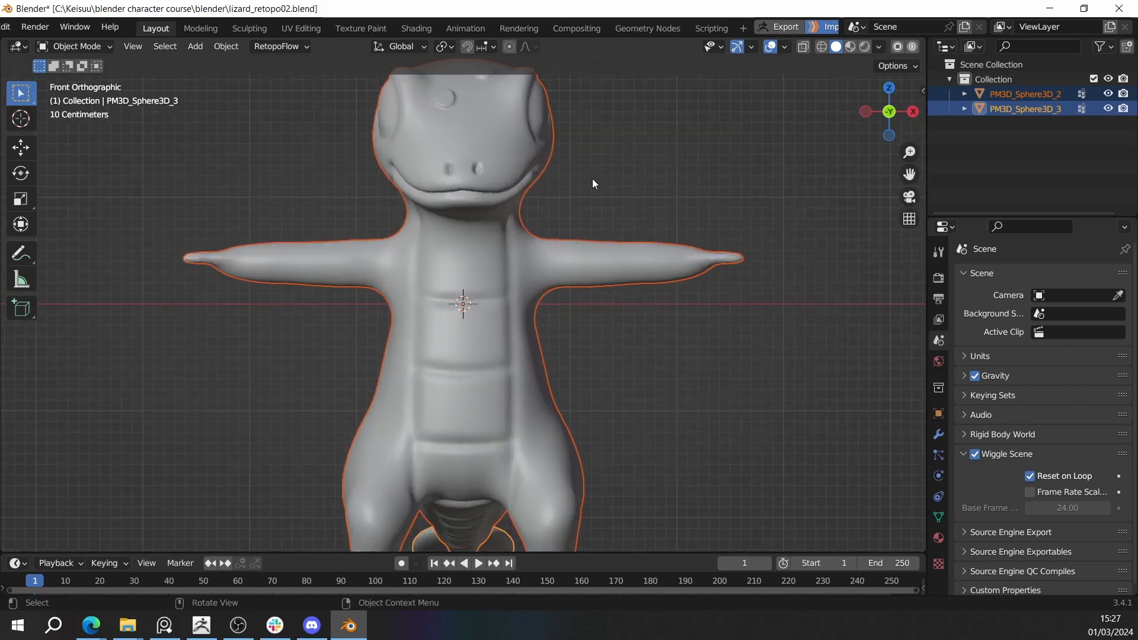
scroll(592, 184, up, 3)
shift+middle_drag(575, 140, 472, 243)
scroll(467, 198, down, 3)
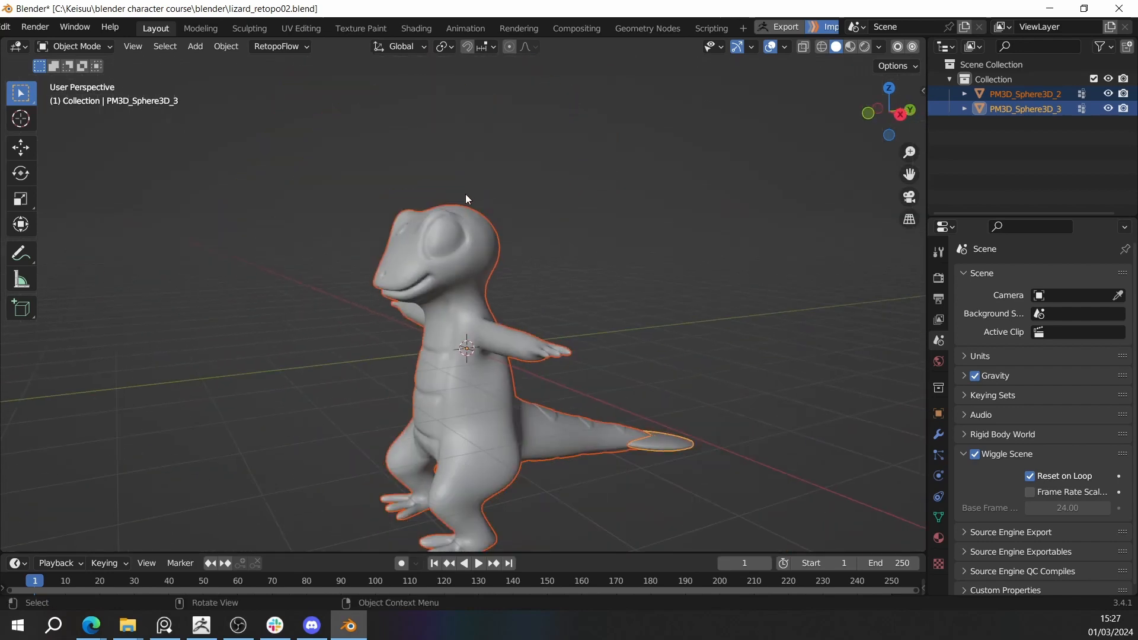
alt+middle_drag(466, 198, 602, 195)
scroll(563, 177, up, 2)
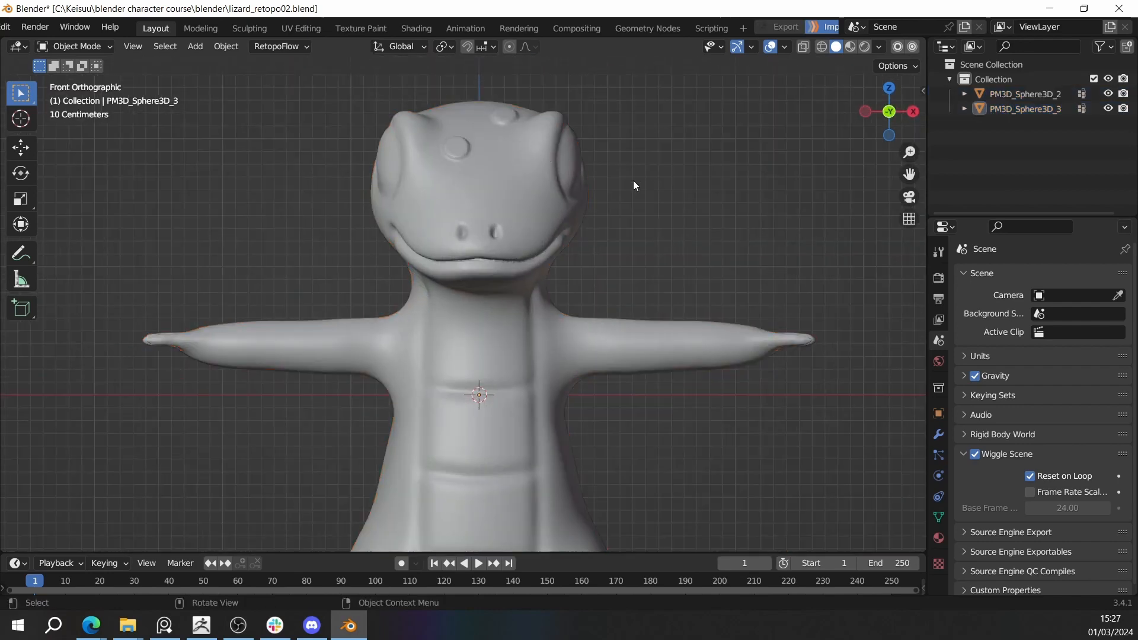
Step: Apply Shade Smooth to both imported lizard objects and clear the selection
right_click(563, 146)
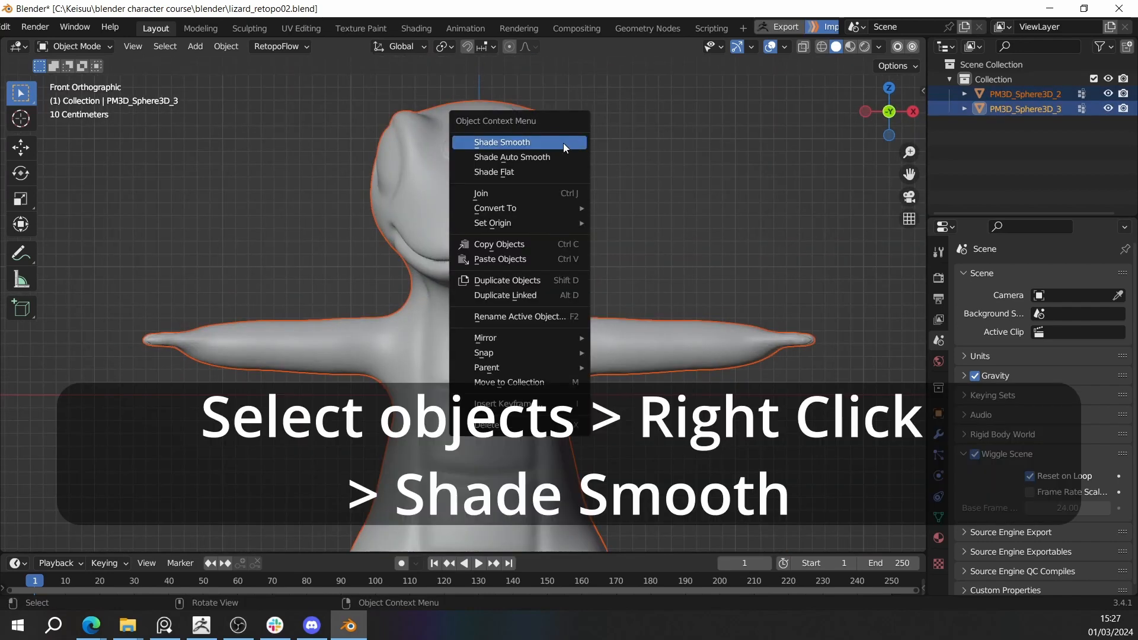
click(561, 143)
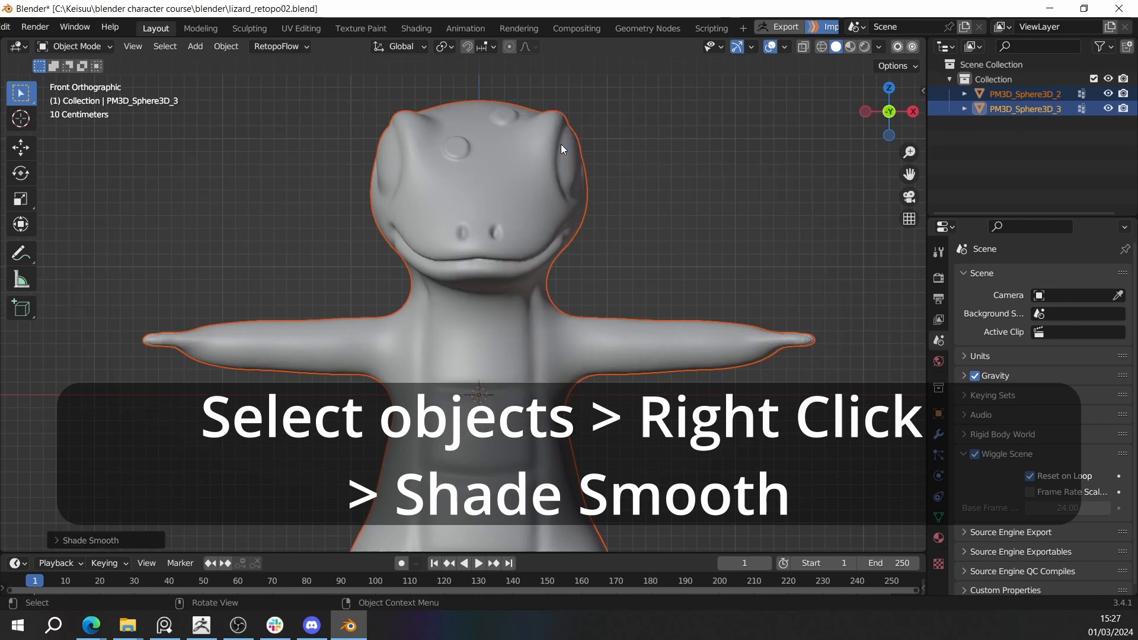
scroll(528, 198, down, 5)
middle_drag(526, 198, 541, 237)
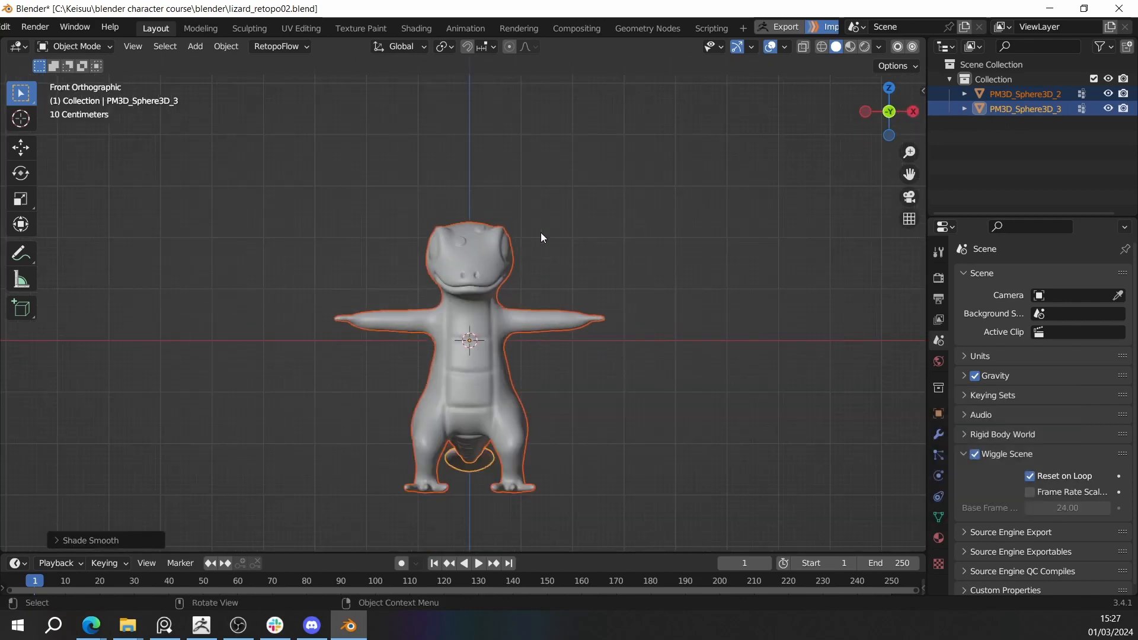
scroll(617, 247, up, 3)
middle_drag(616, 248, 587, 234)
click(607, 213)
scroll(604, 243, up, 5)
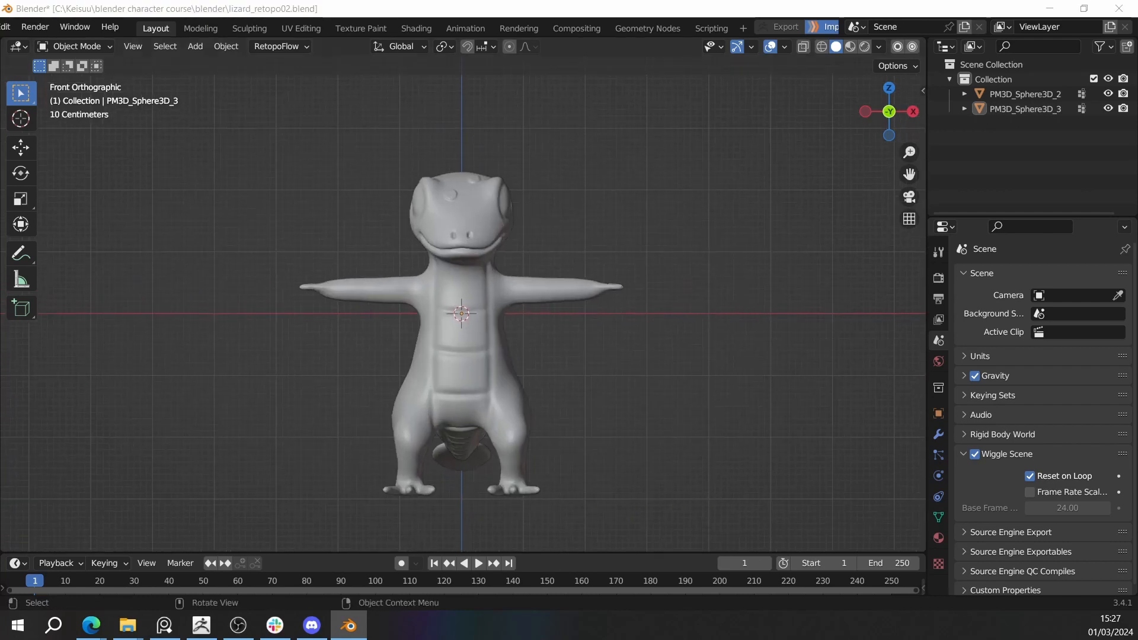
Step: Switch to the browser and review the RetopoFlow add-on's GitHub page down to its README
key(alt+Tab)
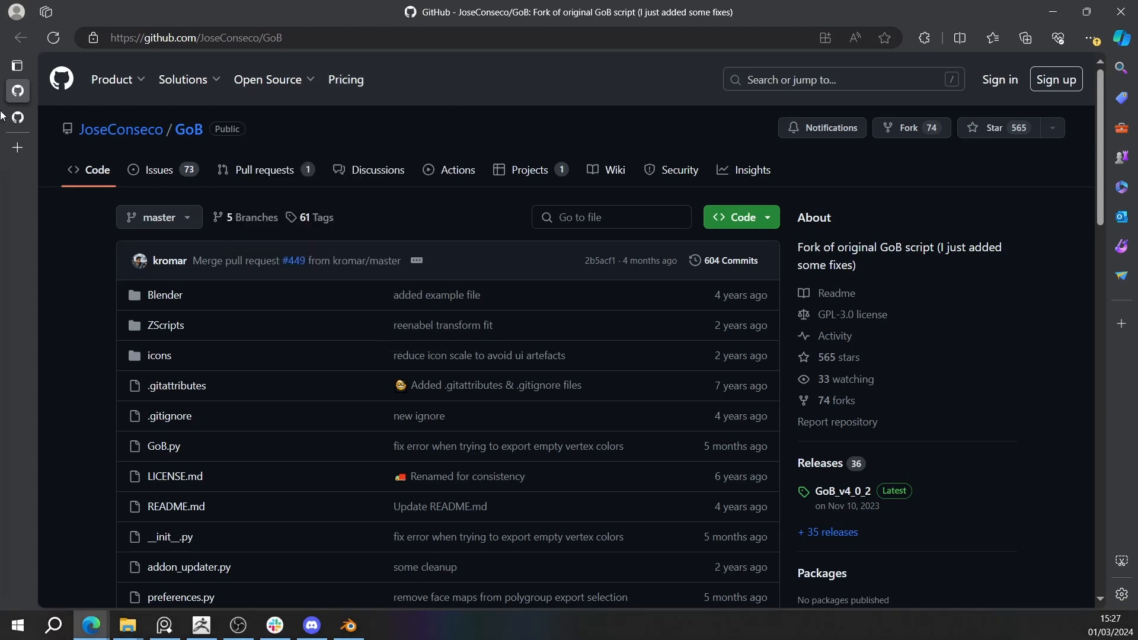
click(17, 121)
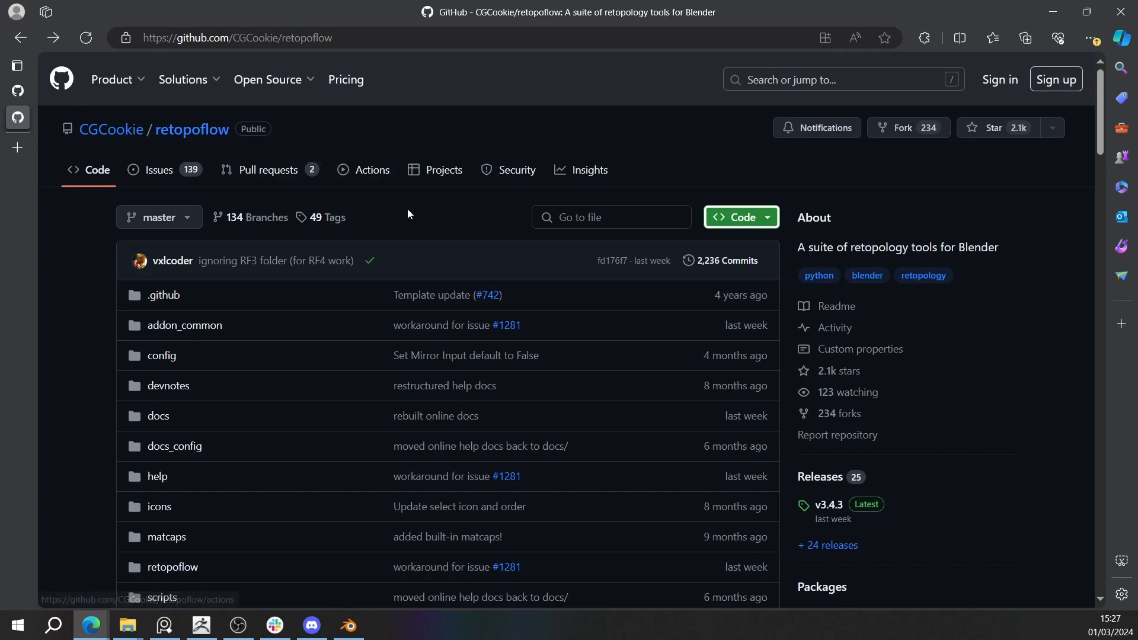
scroll(408, 208, down, 5)
scroll(425, 178, down, 4)
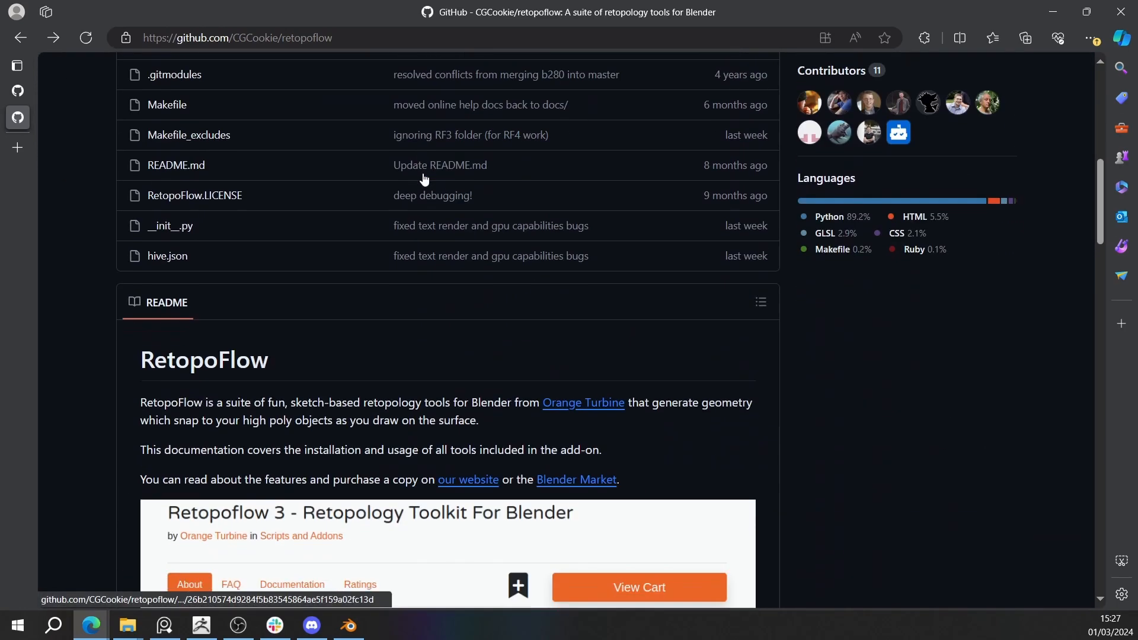
scroll(424, 173, down, 4)
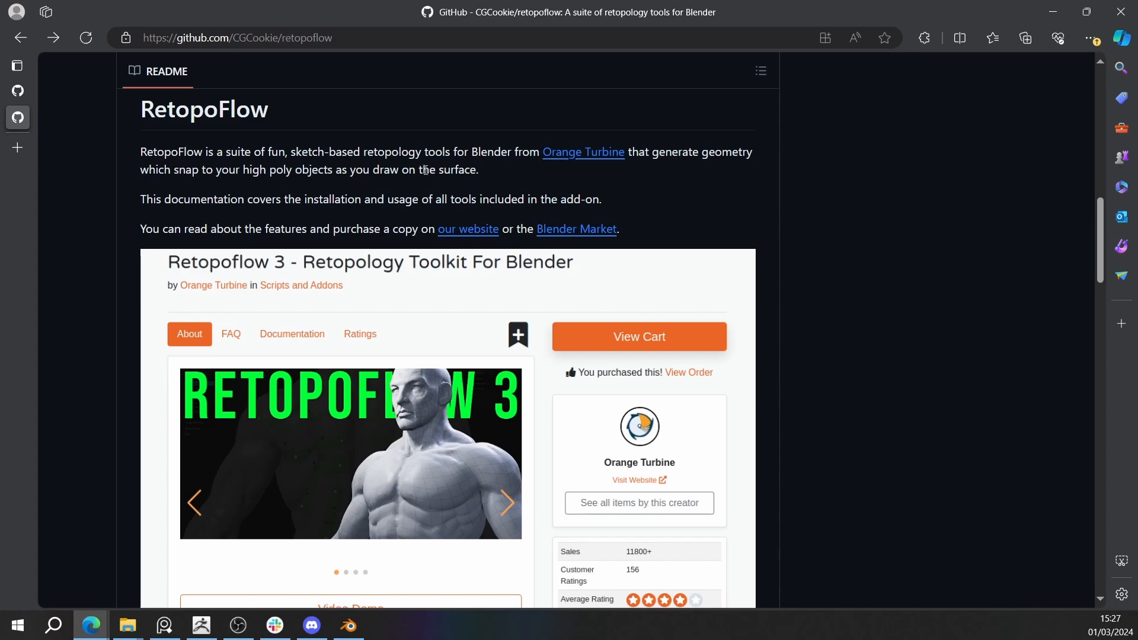
Step: Return to Blender and select the lizard's body mesh
click(1050, 13)
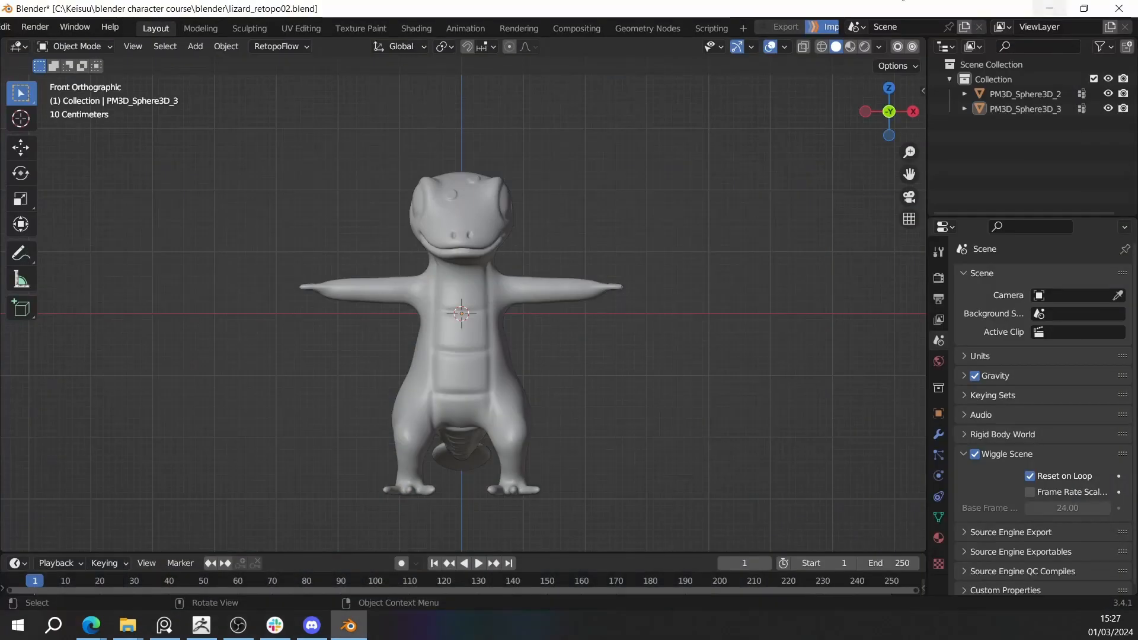
middle_drag(457, 286, 482, 290)
scroll(628, 284, down, 3)
scroll(482, 290, up, 4)
click(480, 275)
scroll(480, 276, up, 1)
middle_drag(603, 202, 414, 172)
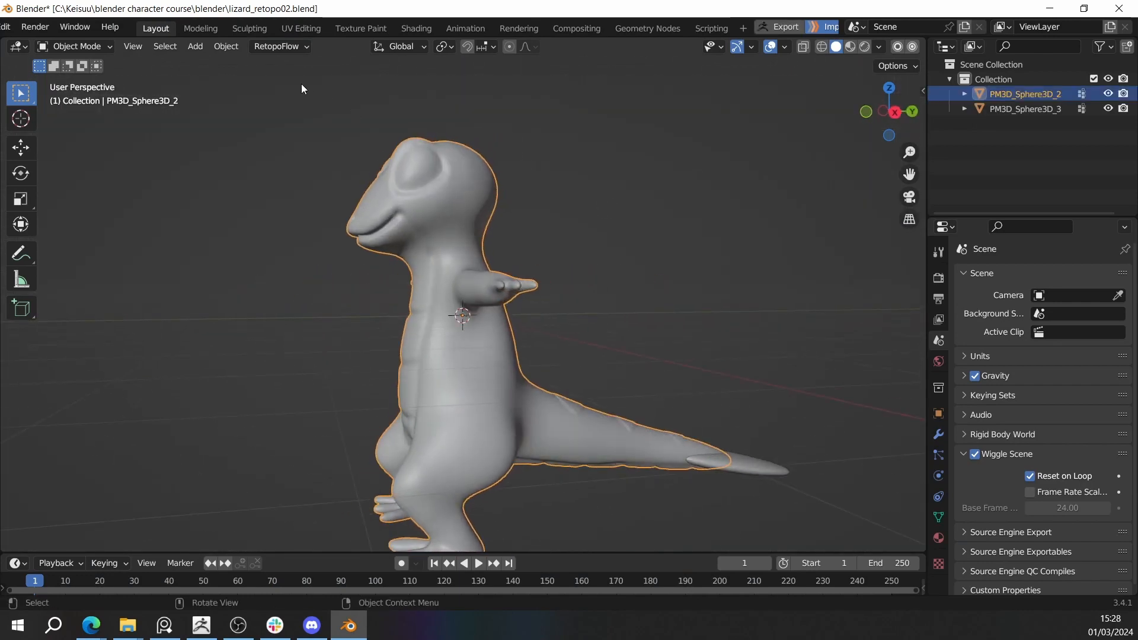
click(276, 48)
middle_drag(522, 157, 655, 153)
key(KP_1)
scroll(596, 152, down, 4)
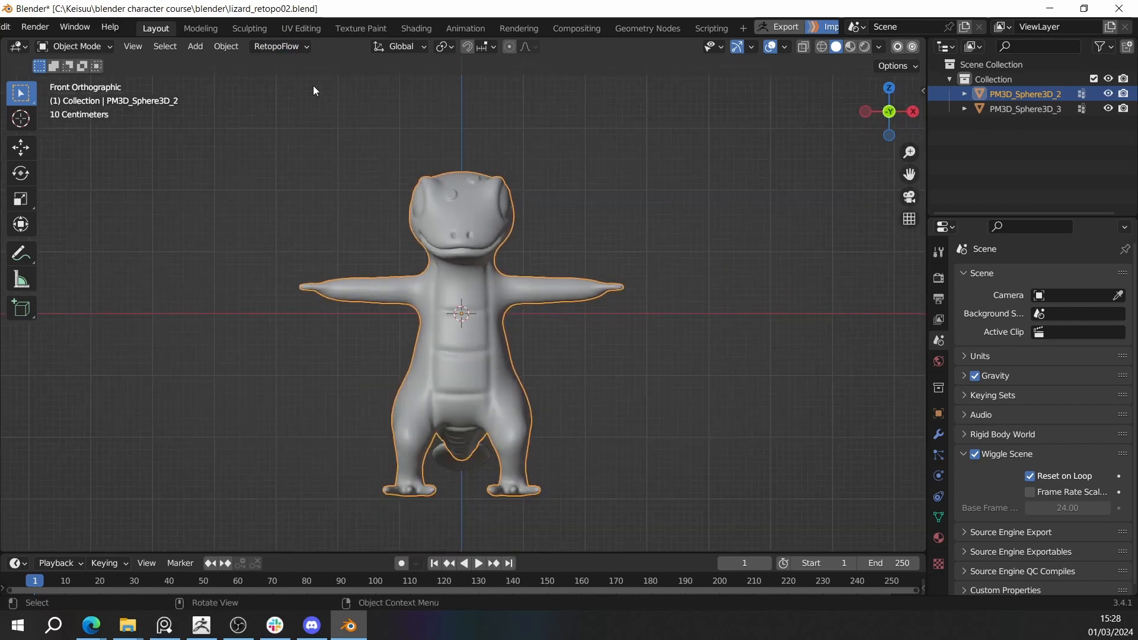
click(277, 47)
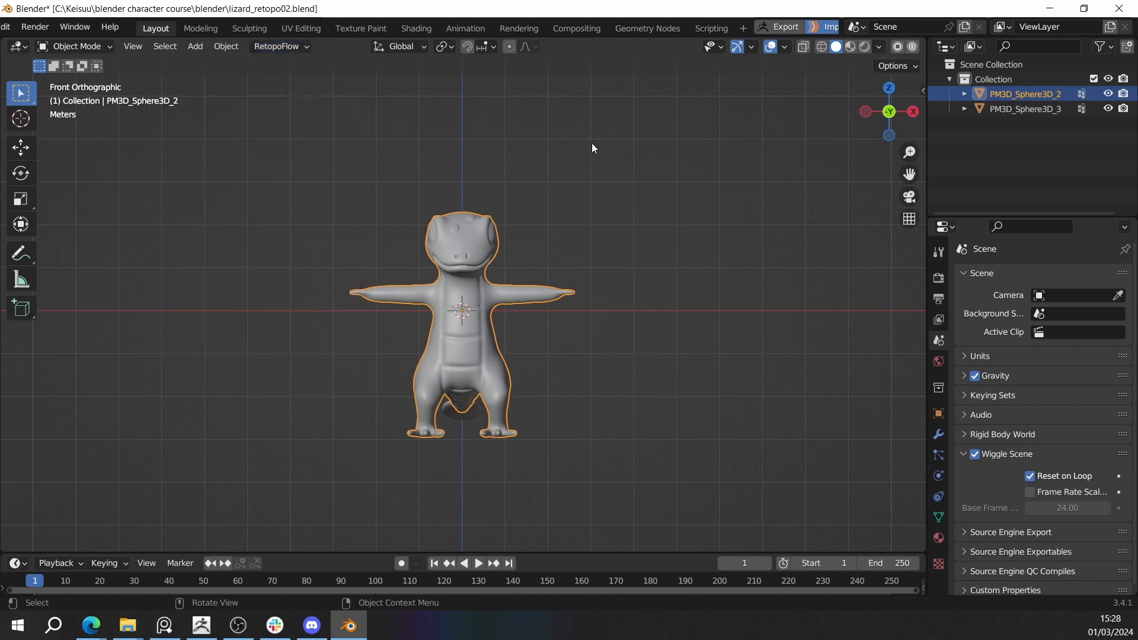
click(277, 47)
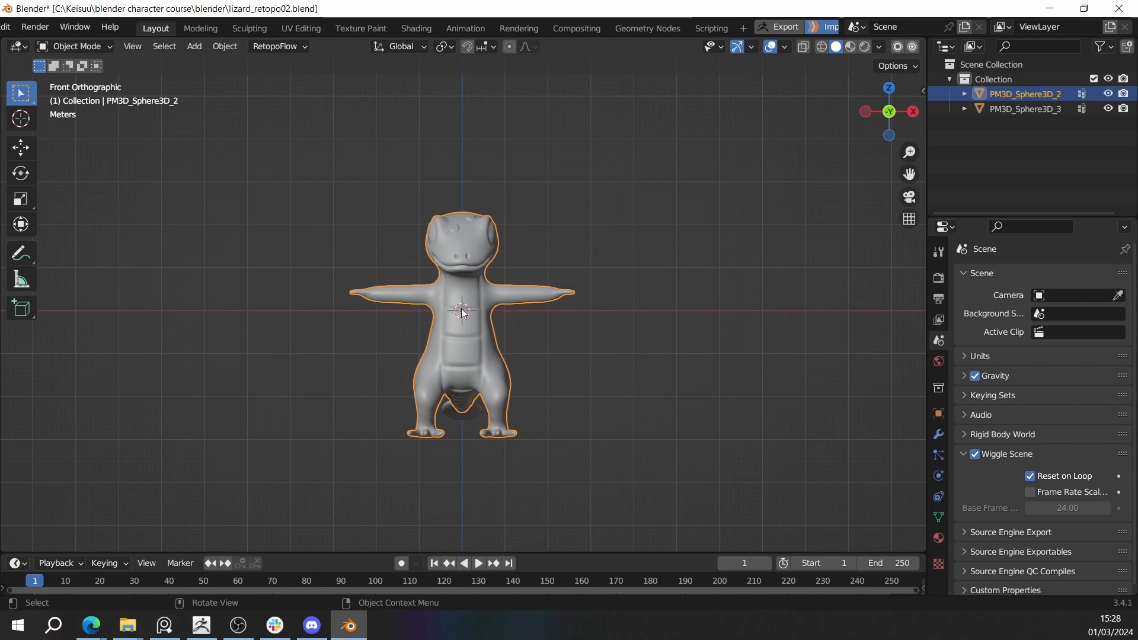
Step: Start RetopoFlow by creating a new retopology target at the 3D cursor
middle_drag(441, 284, 474, 275)
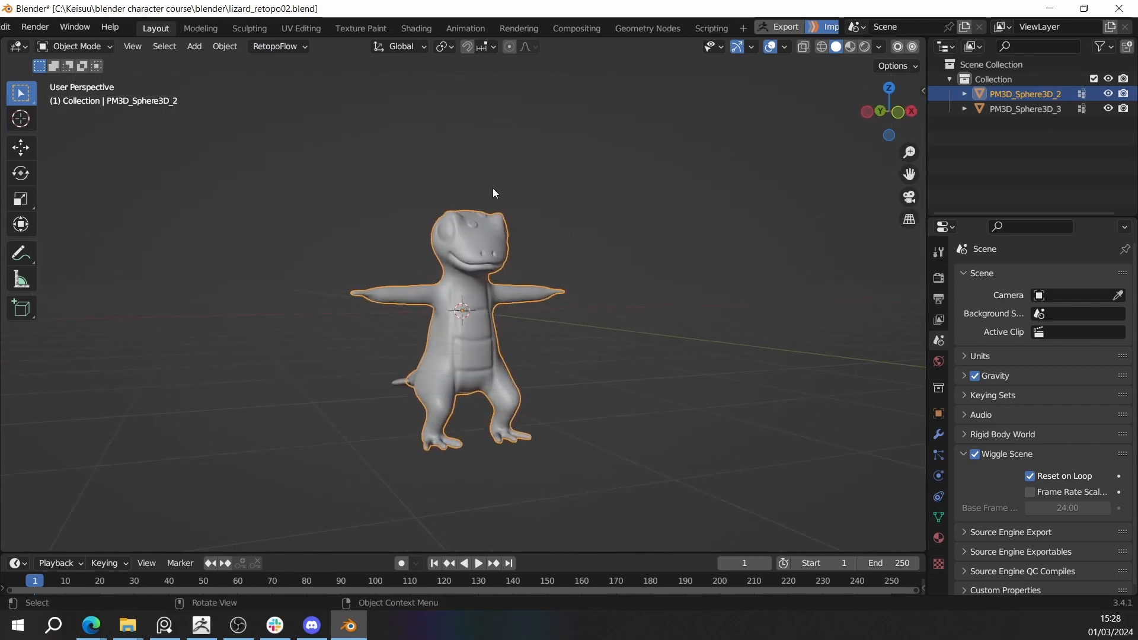
middle_drag(550, 236, 503, 257)
scroll(464, 313, up, 1)
mouse_move(464, 299)
middle_down()
mouse_move(477, 291)
mouse_move(464, 306)
middle_up()
click(292, 46)
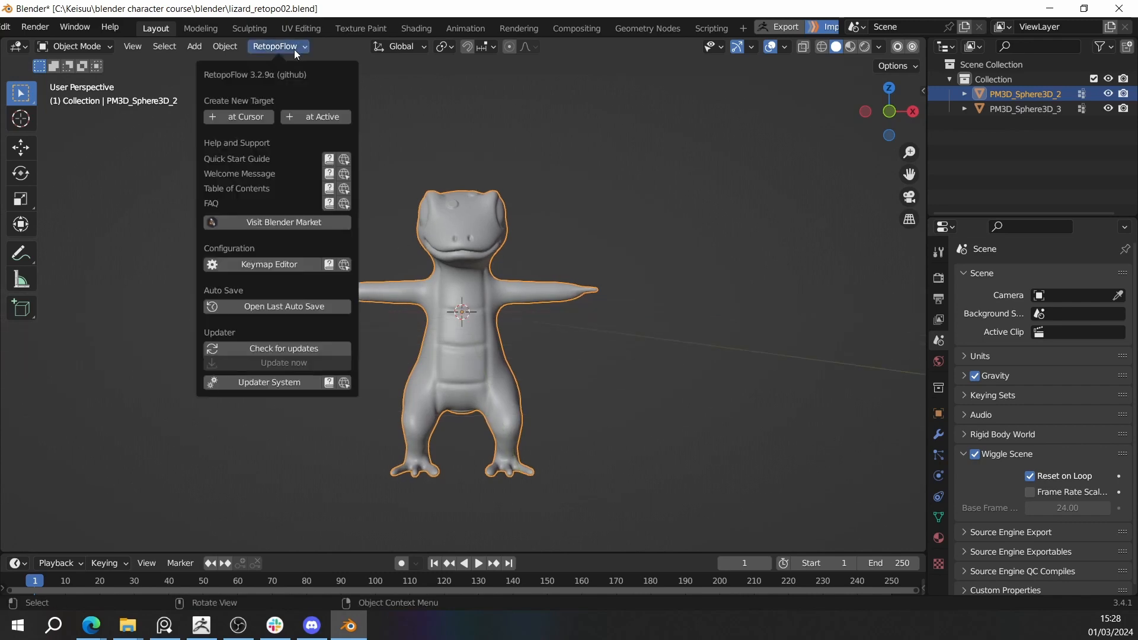
click(259, 120)
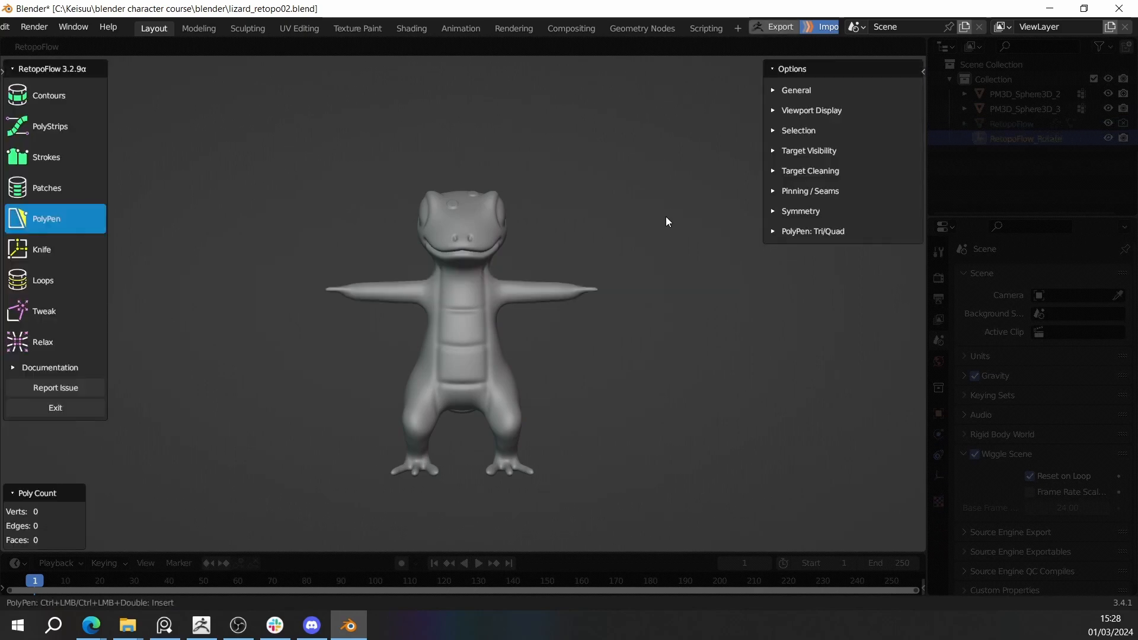
middle_drag(667, 217, 538, 307)
scroll(538, 306, up, 4)
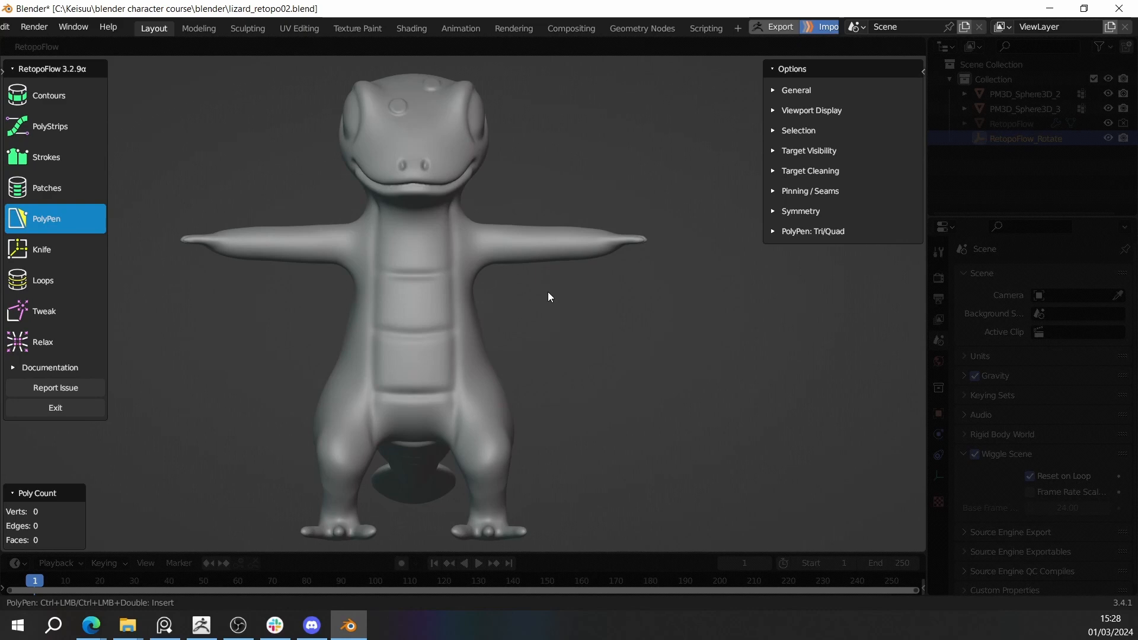
scroll(548, 292, down, 3)
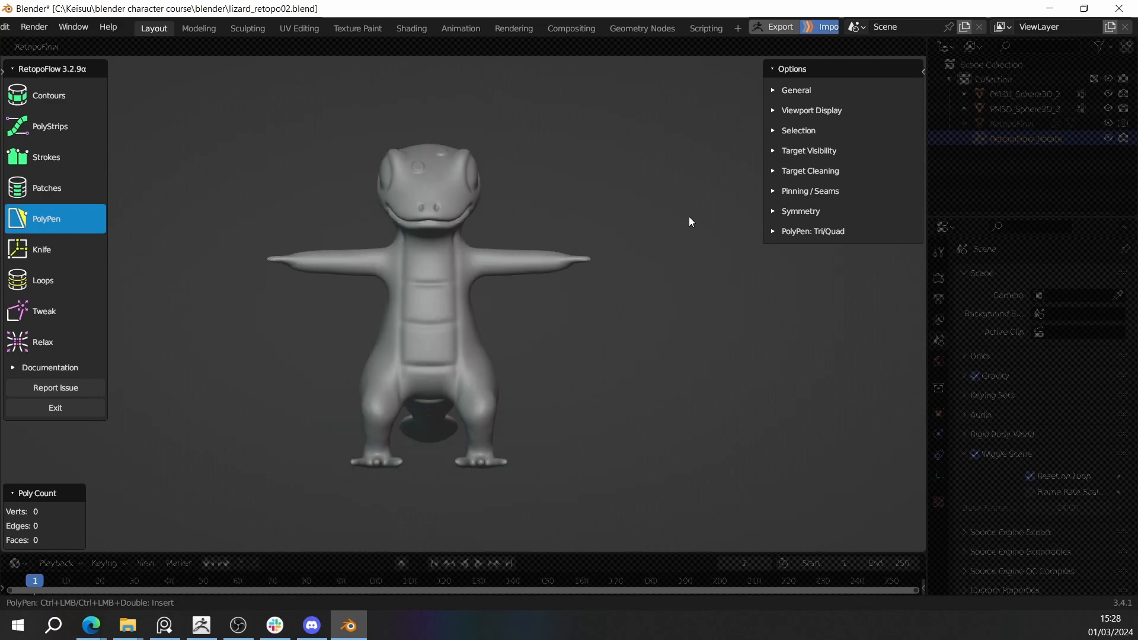
scroll(689, 221, up, 2)
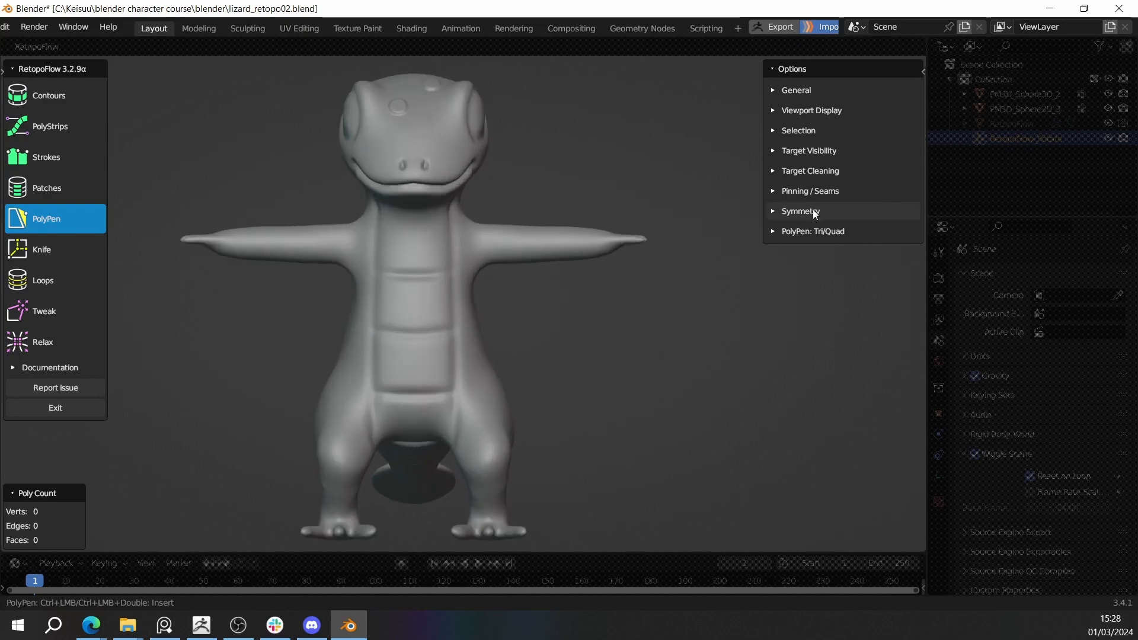
Step: Turn on X-axis symmetry for the retopology mesh and check the mirror line along the lizard's body
click(835, 211)
scroll(663, 300, up, 2)
scroll(664, 297, down, 5)
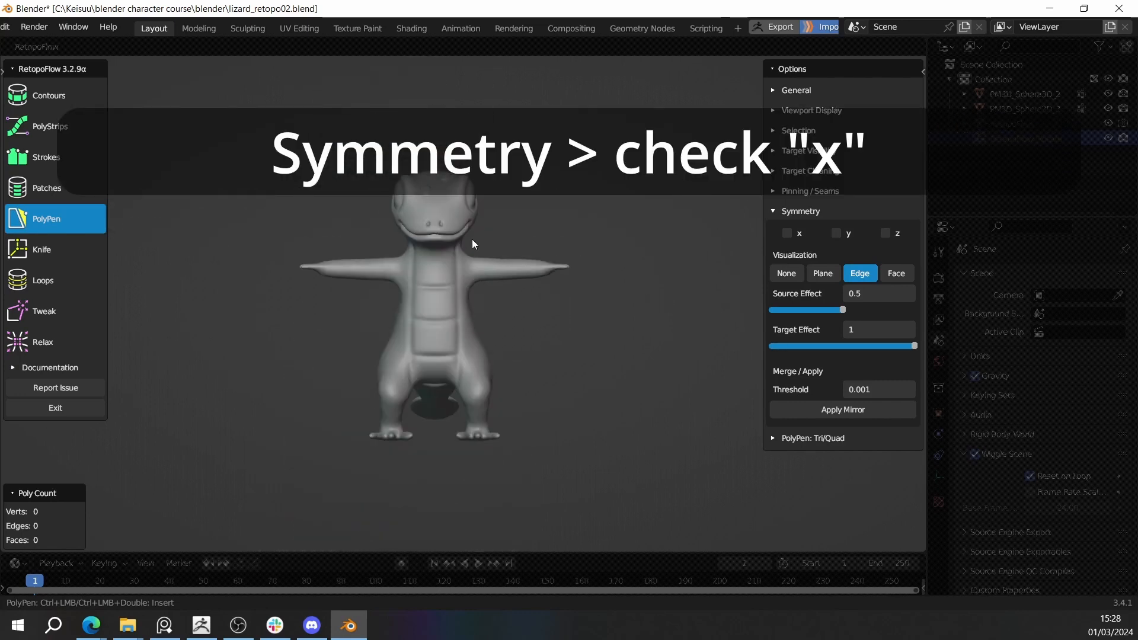
middle_drag(472, 244, 655, 247)
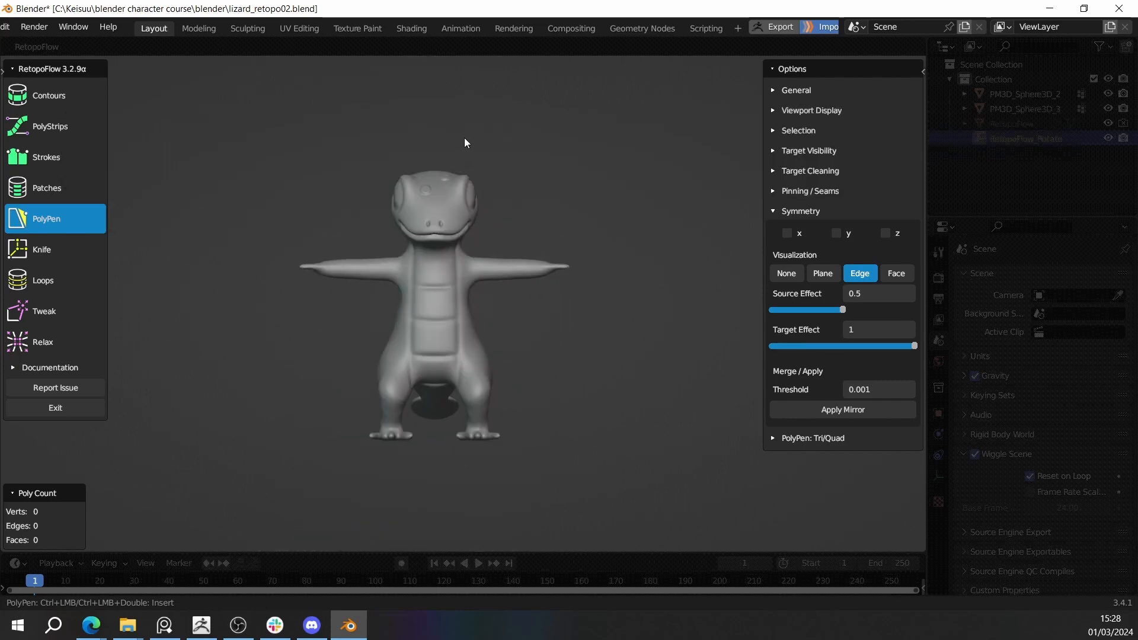
click(788, 234)
middle_drag(600, 230, 533, 221)
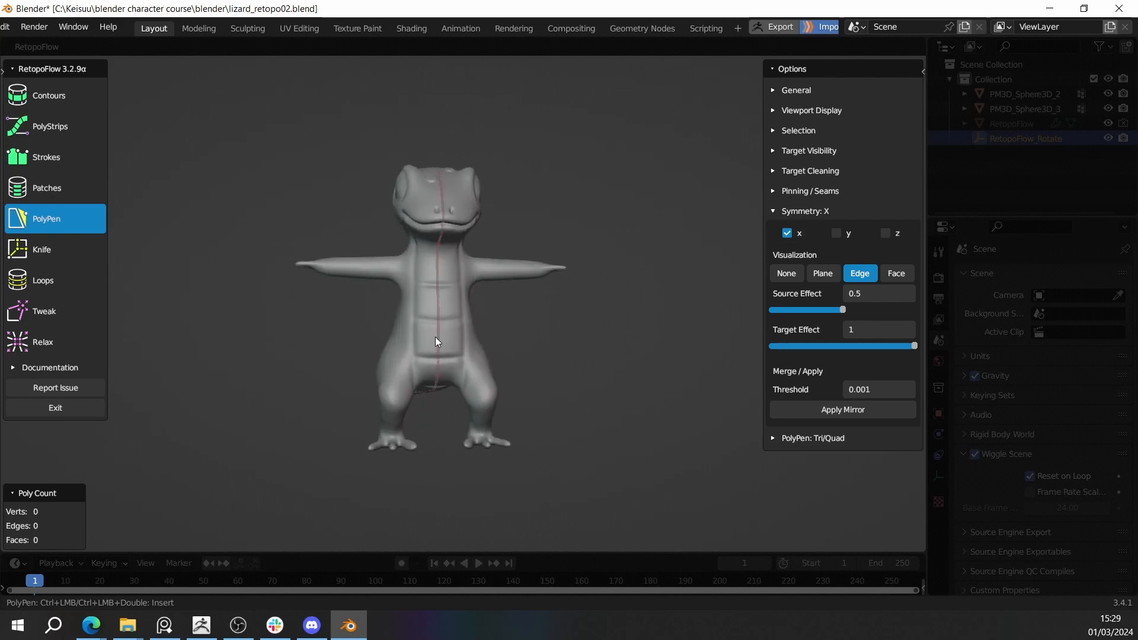
middle_drag(650, 282, 413, 313)
middle_drag(631, 270, 332, 231)
Step: With the Contours tool, draw a contour around the base of the lizard's arm at the shoulder
scroll(550, 277, up, 2)
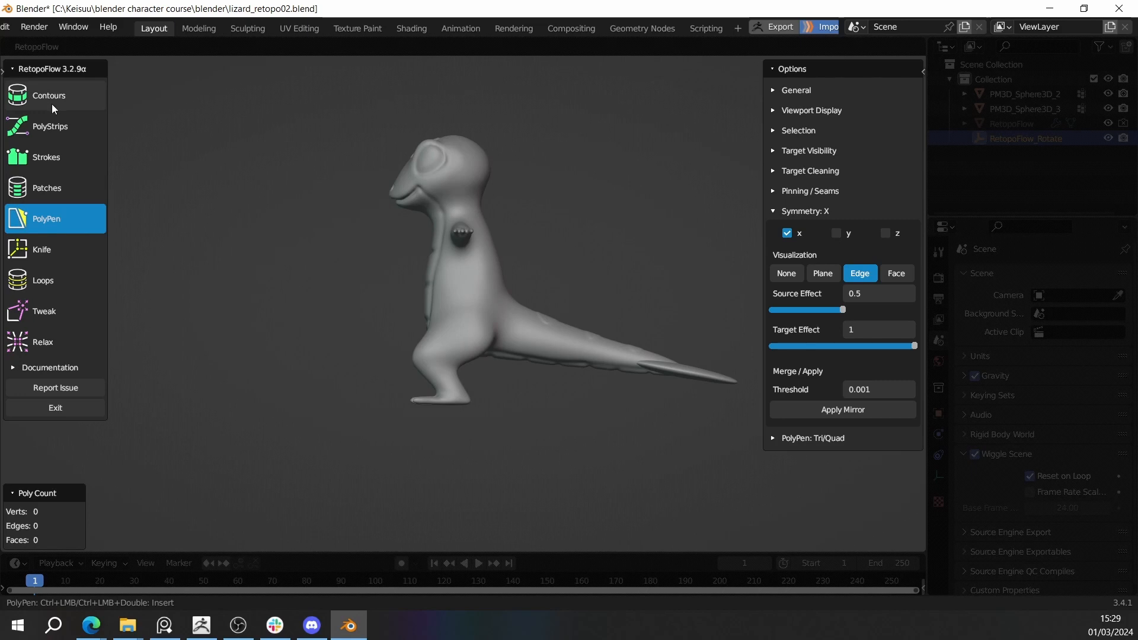
middle_drag(201, 261, 409, 275)
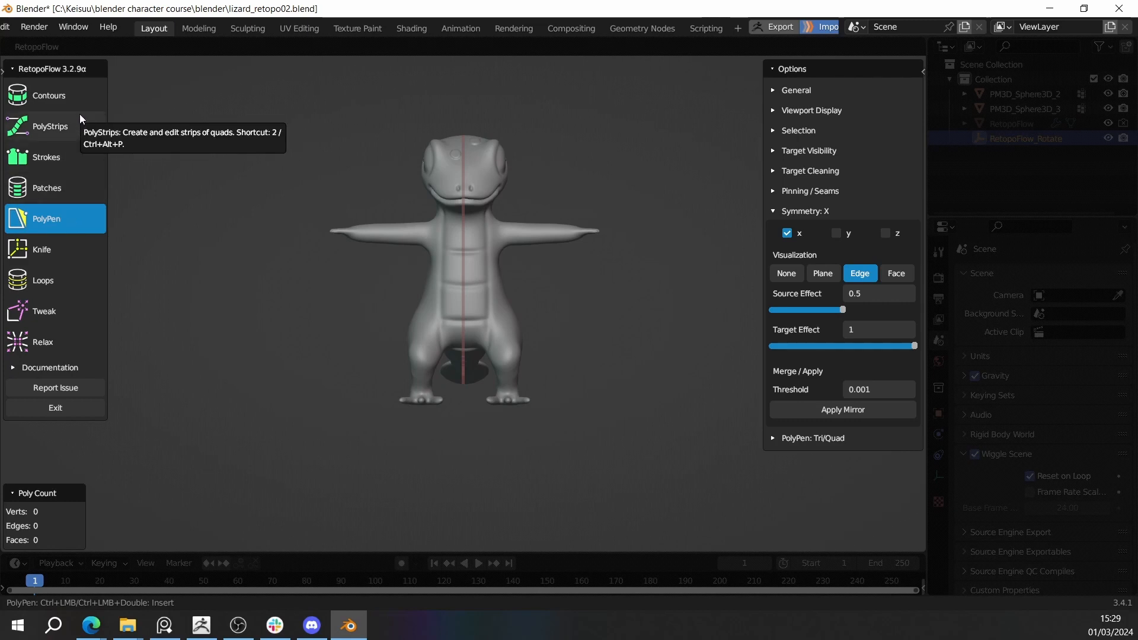
middle_drag(356, 199, 384, 199)
scroll(384, 199, up, 2)
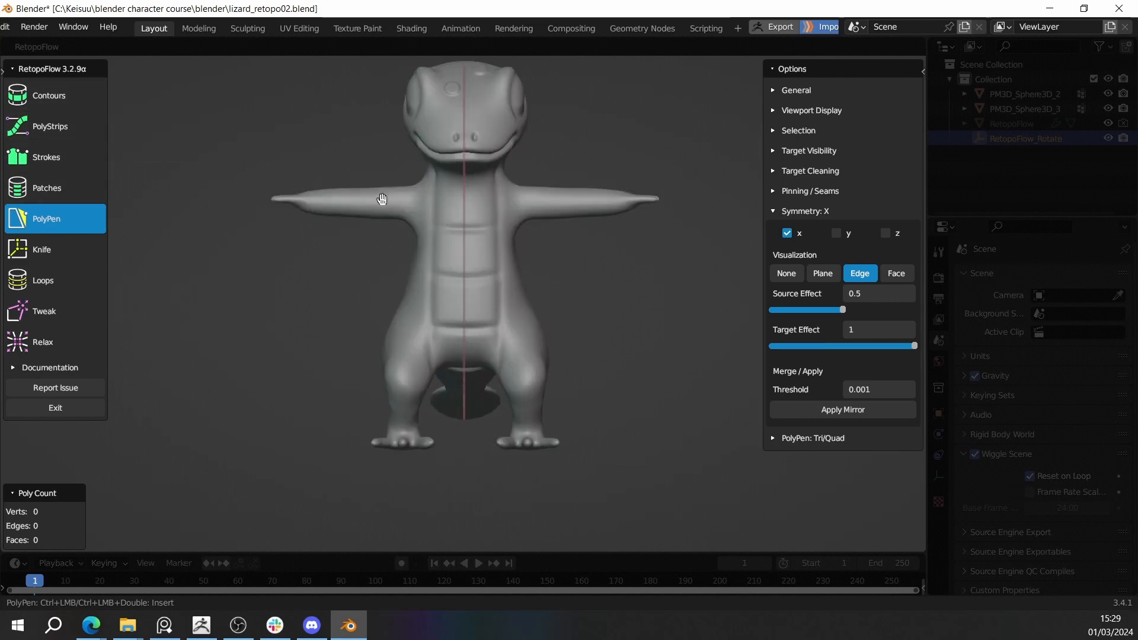
click(45, 101)
scroll(503, 264, up, 3)
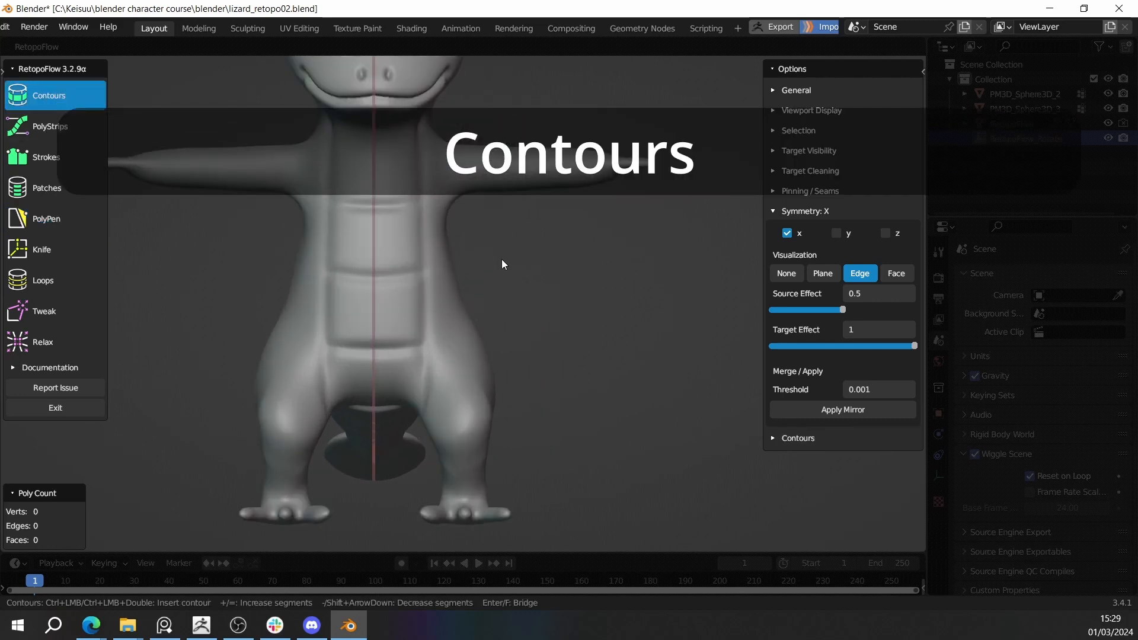
shift+middle_drag(481, 213, 484, 231)
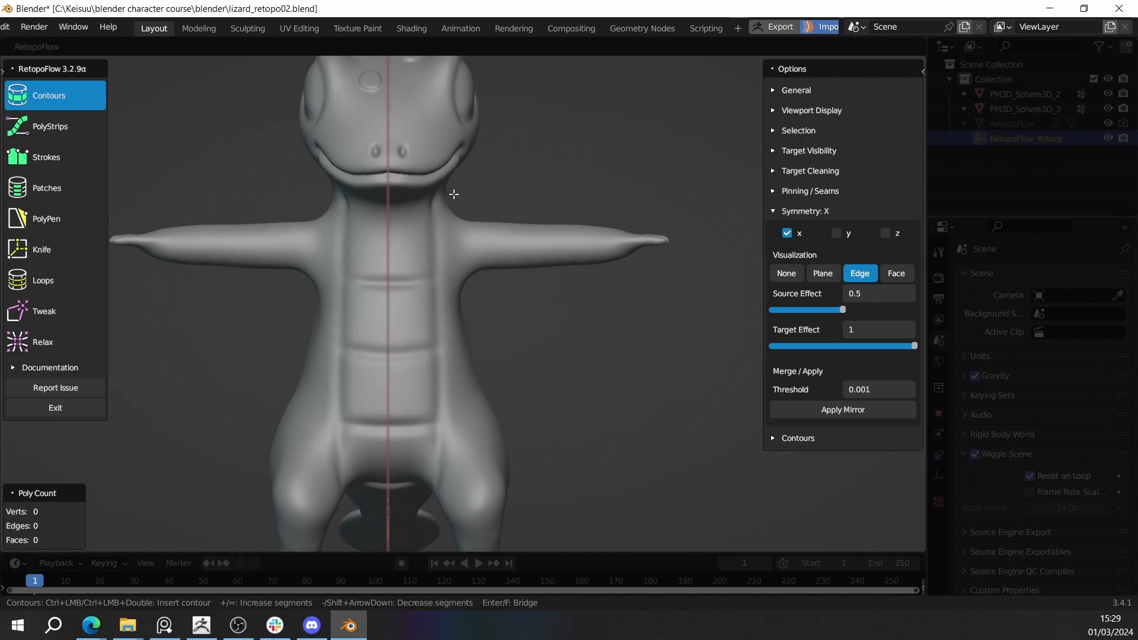
ctrl+drag(460, 241, 457, 201)
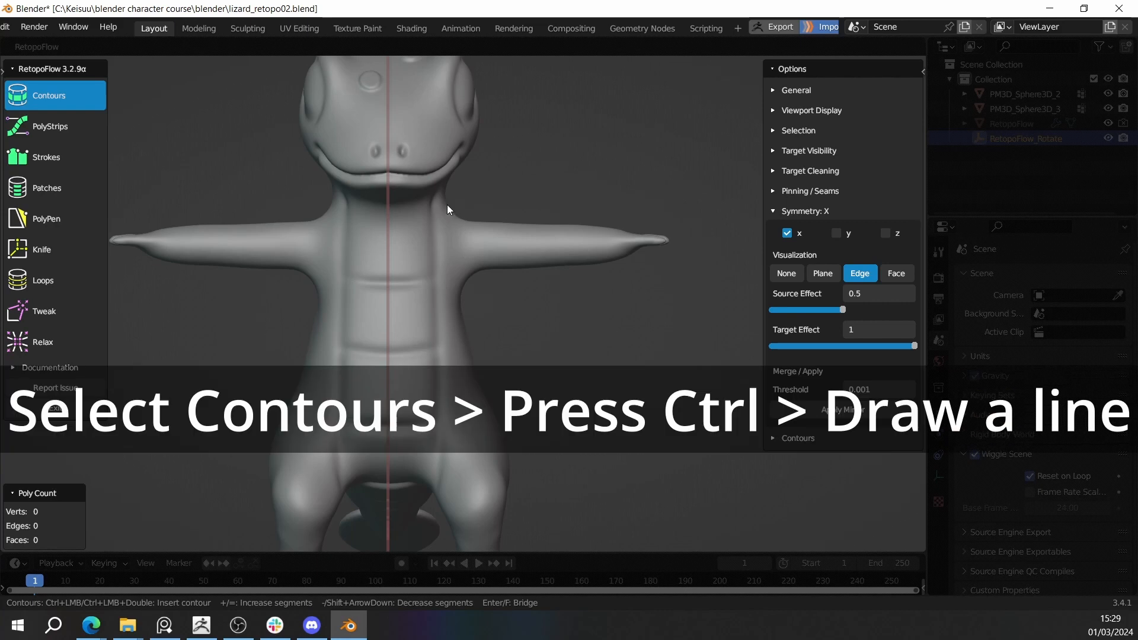
mouse_move(453, 190)
ctrl+mouse_down()
mouse_move(470, 332)
mouse_move(465, 292)
mouse_move(467, 322)
ctrl+mouse_up()
middle_drag(517, 285, 592, 212)
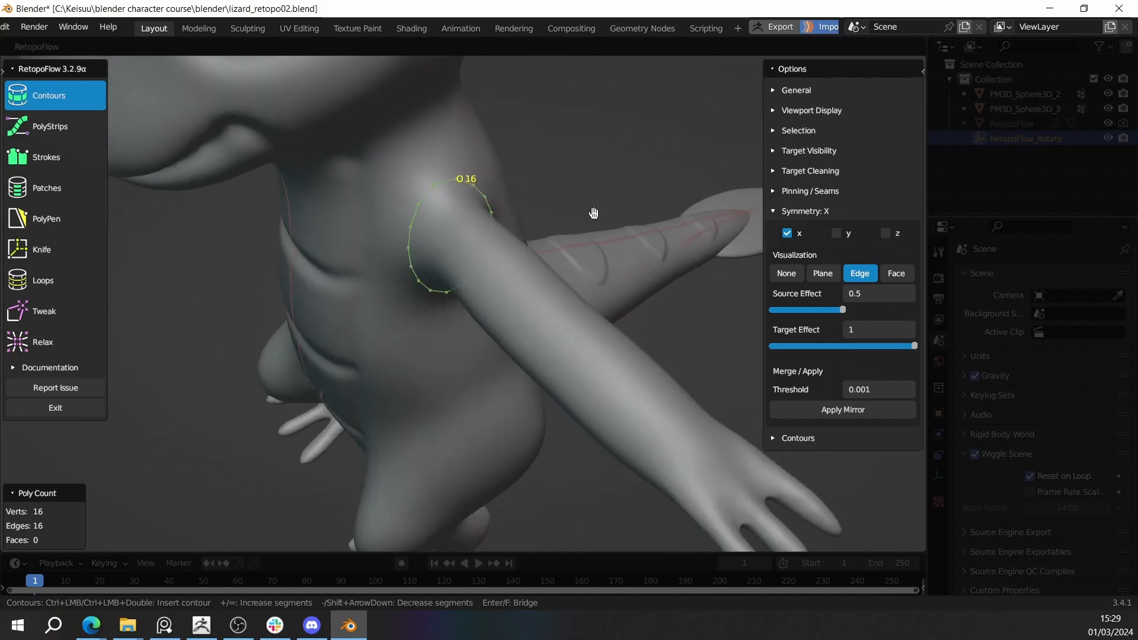
Step: Increase the shoulder contour's segment count to 30
middle_drag(474, 237, 333, 214)
middle_drag(504, 269, 500, 191)
mouse_move(460, 155)
middle_down()
mouse_move(453, 199)
mouse_move(446, 154)
middle_up()
middle_drag(455, 192, 552, 164)
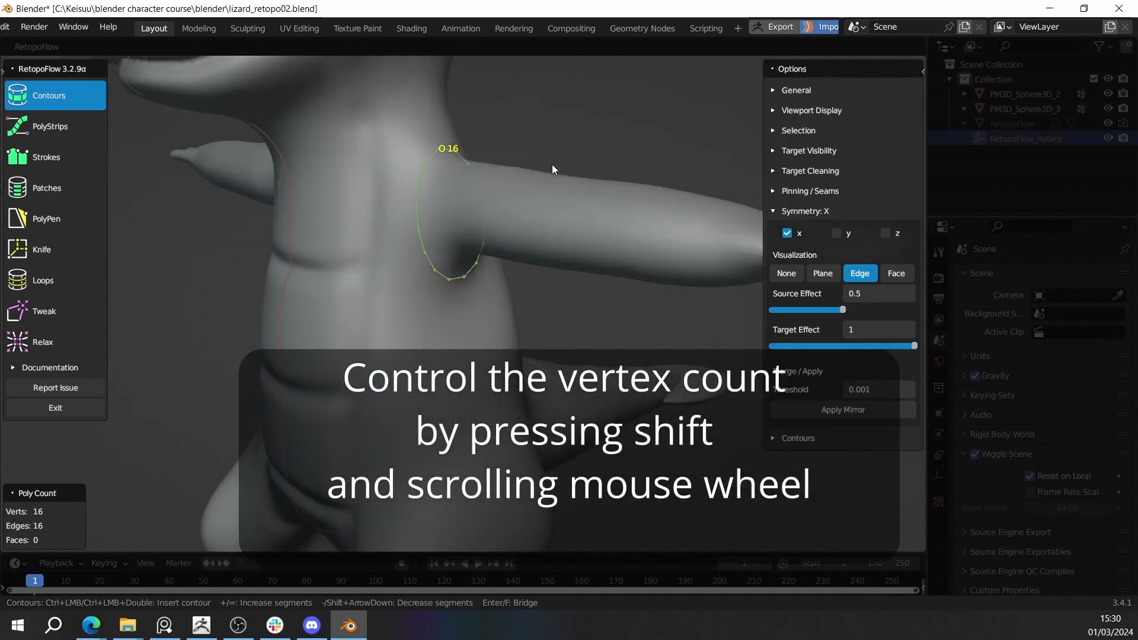
shift+scroll(552, 165, down, 2)
shift+scroll(553, 198, up, 10)
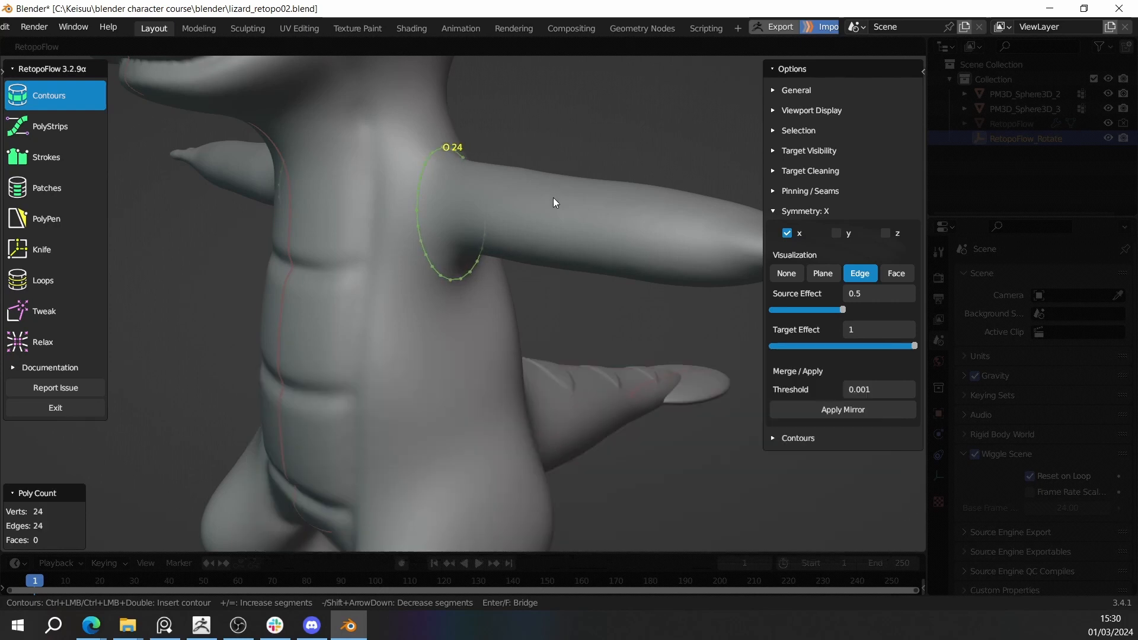
shift+scroll(553, 198, down, 1)
shift+scroll(553, 197, up, 7)
middle_drag(482, 177, 625, 198)
scroll(452, 229, up, 5)
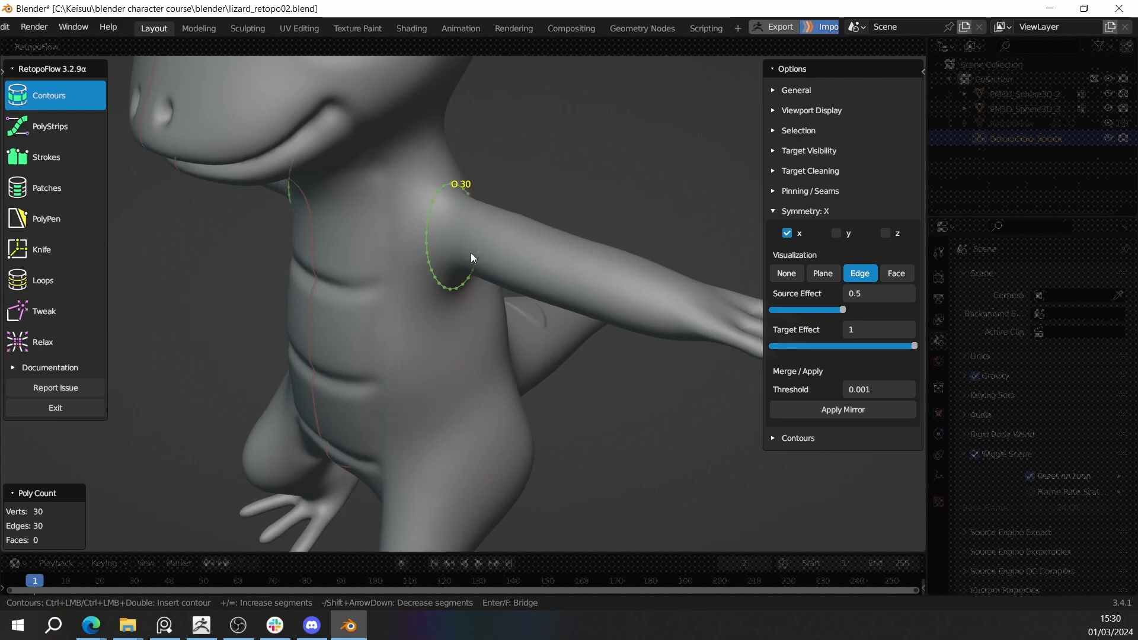
Step: Reduce the shoulder contour to 10 segments and save the file
middle_drag(471, 253, 496, 191)
key(minus)
key(minus)
key(minus)
key(minus)
key(minus)
key(minus)
key(minus)
key(minus)
key(minus)
key(minus)
key(minus)
key(minus)
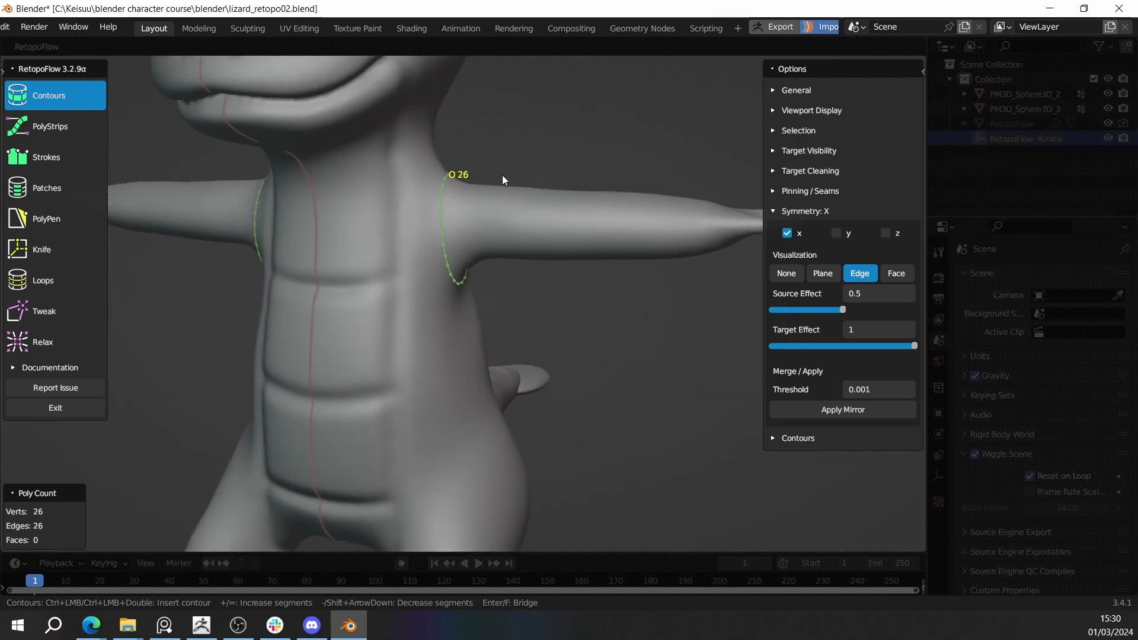
middle_drag(518, 179, 660, 198)
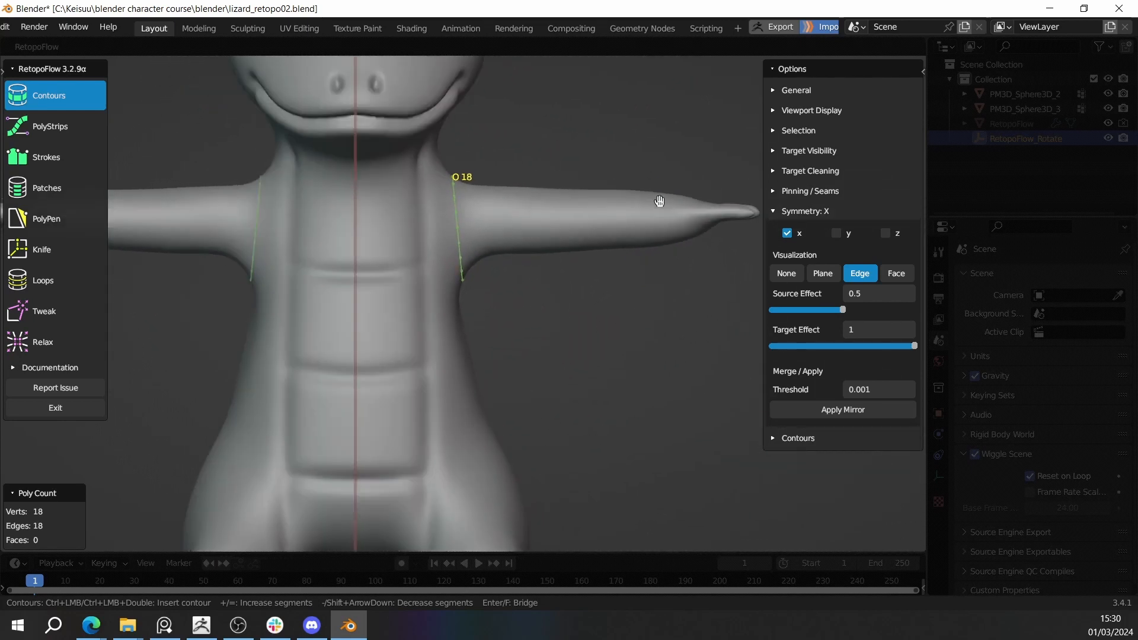
scroll(592, 214, down, 4)
mouse_move(592, 214)
middle_down()
mouse_move(499, 261)
mouse_move(580, 212)
middle_up()
key(minus)
key(minus)
key(minus)
key(minus)
key(minus)
key(minus)
key(minus)
key(minus)
key(minus)
key(minus)
key(equal)
key(equal)
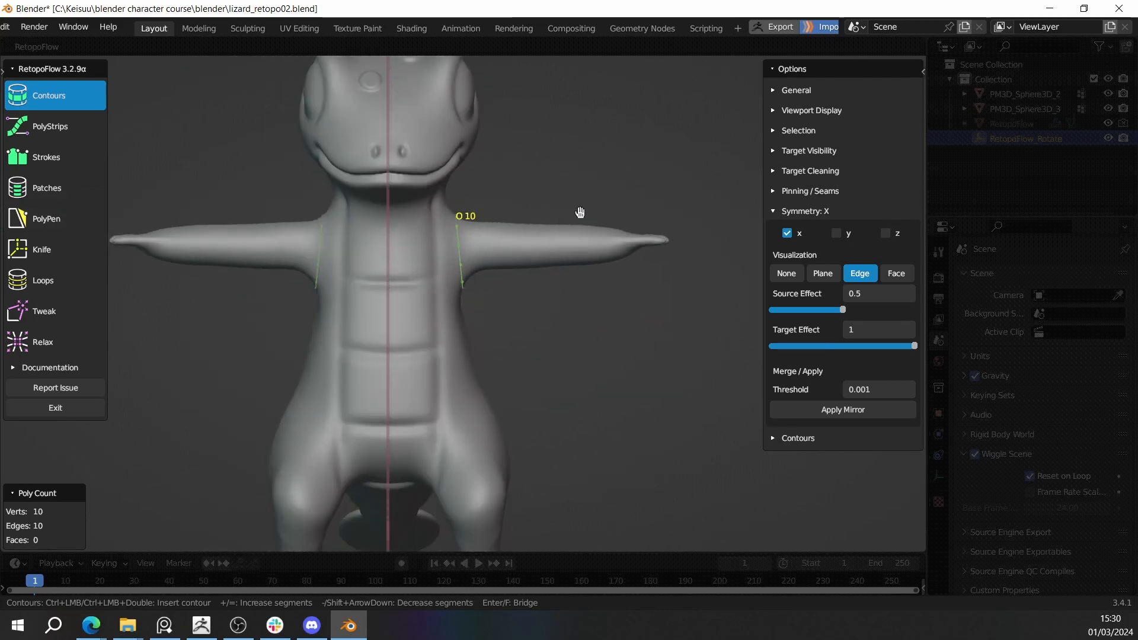
scroll(541, 239, up, 3)
key(ctrl+s)
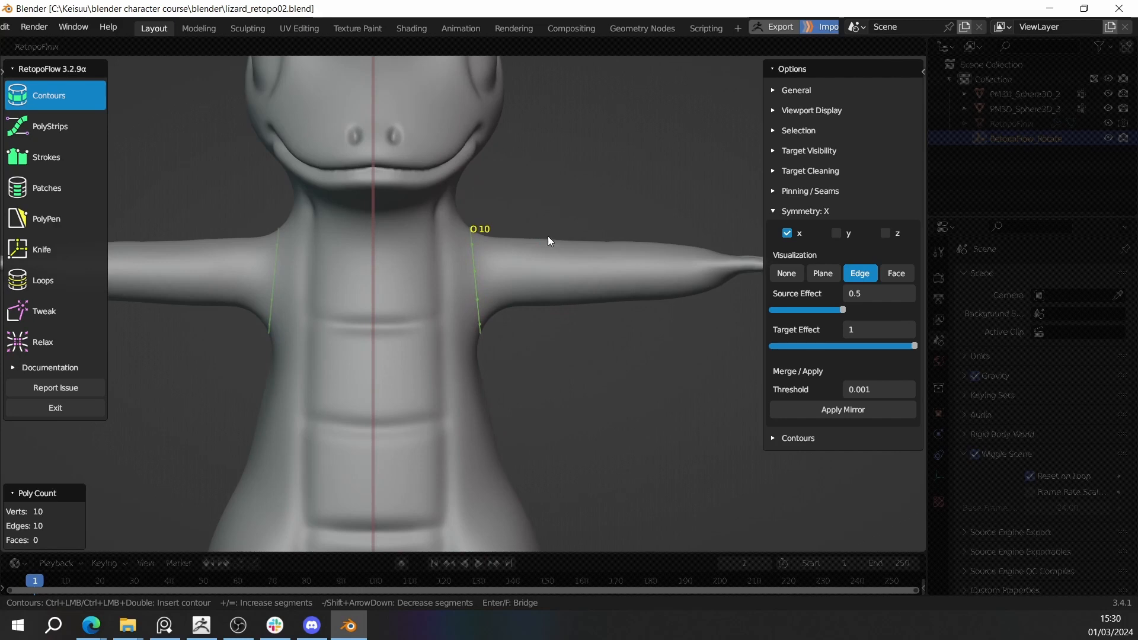
Step: Try 11 segments on the shoulder contour and return it to 10
middle_drag(589, 212, 492, 211)
key(equal)
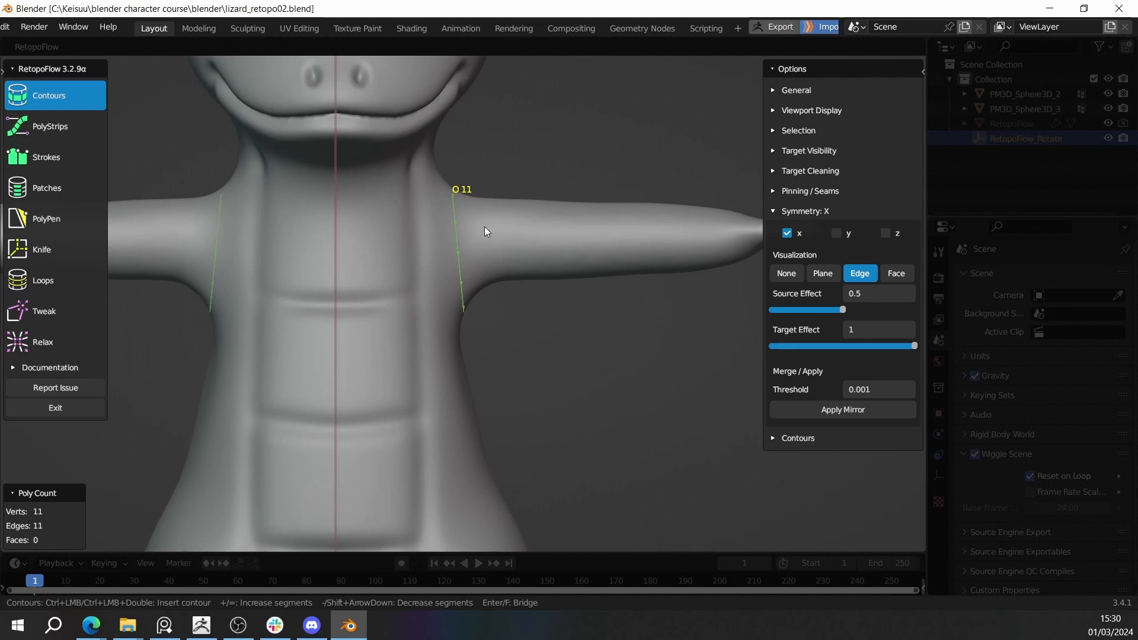
key(minus)
middle_drag(456, 196, 449, 254)
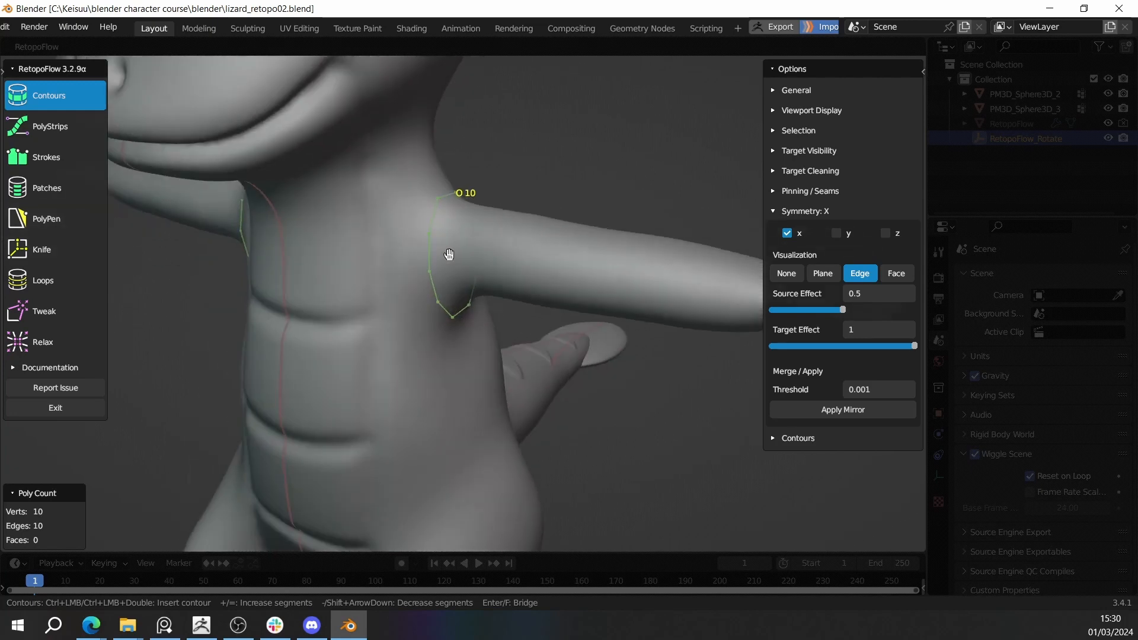
Step: Draw a second contour around the upper arm just outside the shoulder to form the first ring of faces
middle_drag(461, 209, 537, 177)
scroll(531, 199, down, 1)
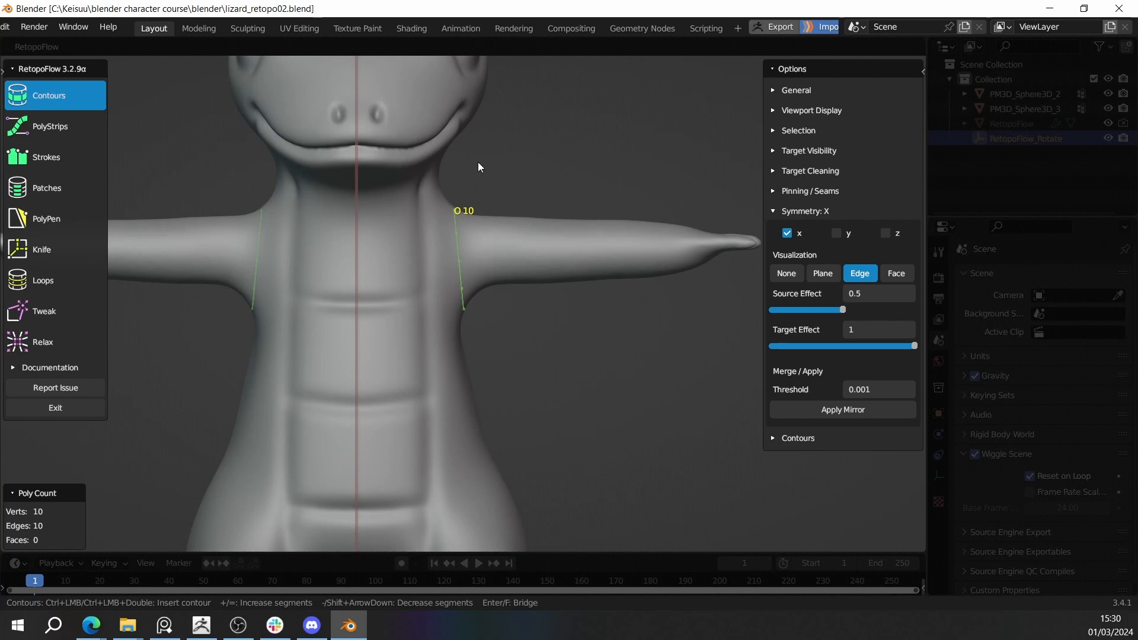
ctrl+drag(488, 236, 491, 352)
mouse_move(514, 325)
middle_down()
mouse_move(490, 322)
mouse_move(457, 249)
mouse_move(485, 252)
mouse_move(247, 234)
mouse_move(445, 249)
mouse_move(462, 176)
middle_up()
middle_drag(450, 249, 597, 237)
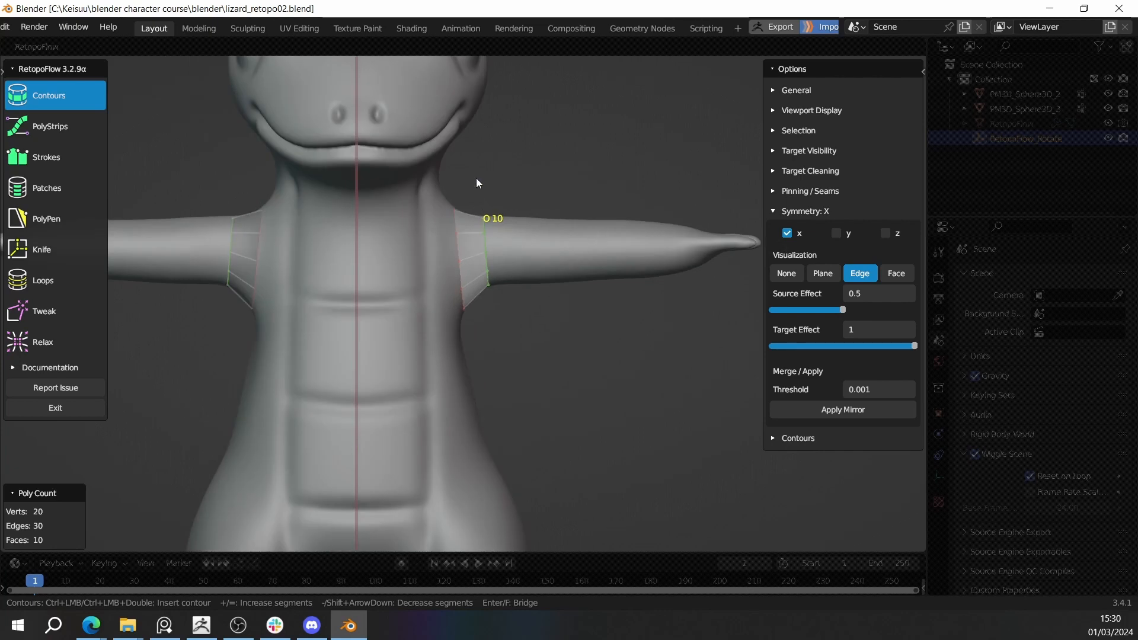
middle_drag(514, 183, 525, 236)
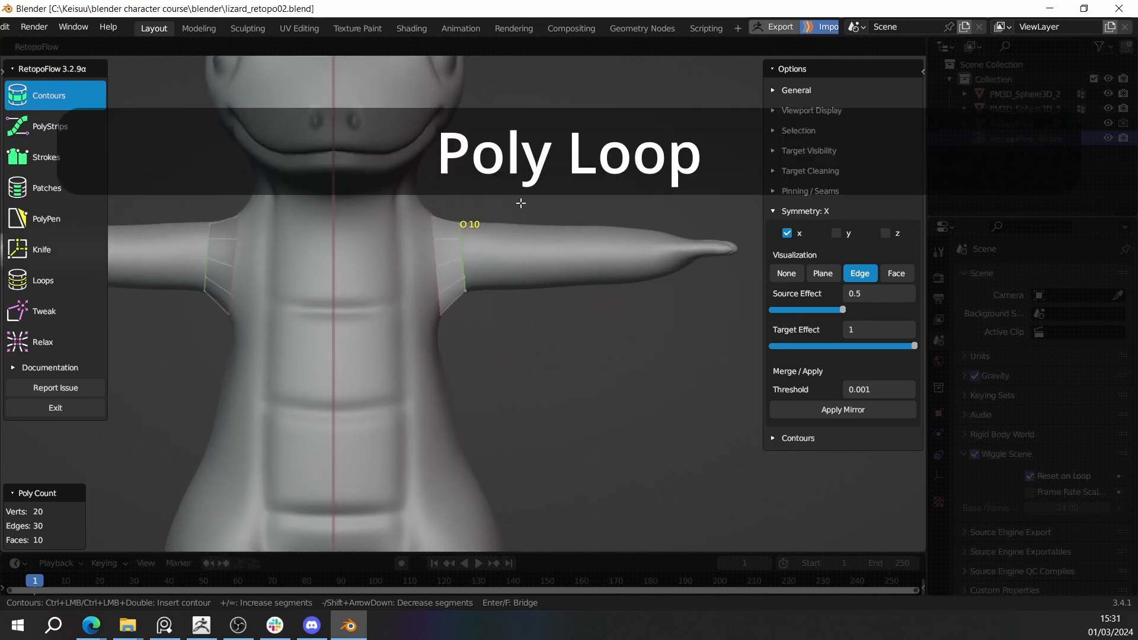
Step: Draw three more contours spaced along the arm, ending at the wrist
ctrl+drag(532, 208, 533, 349)
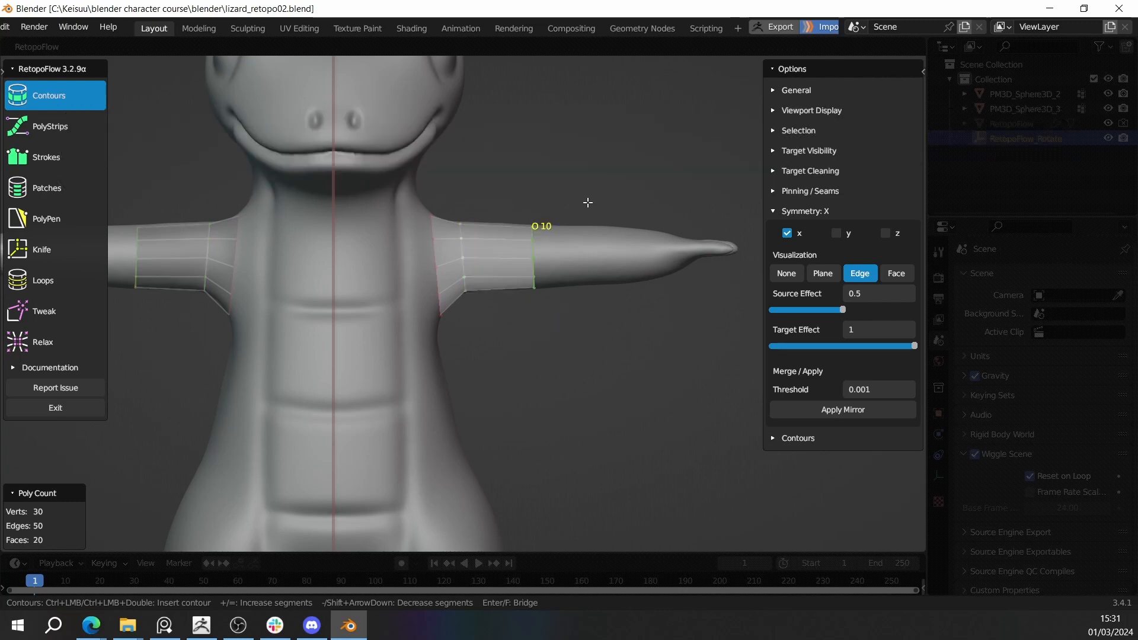
ctrl+drag(604, 259, 603, 334)
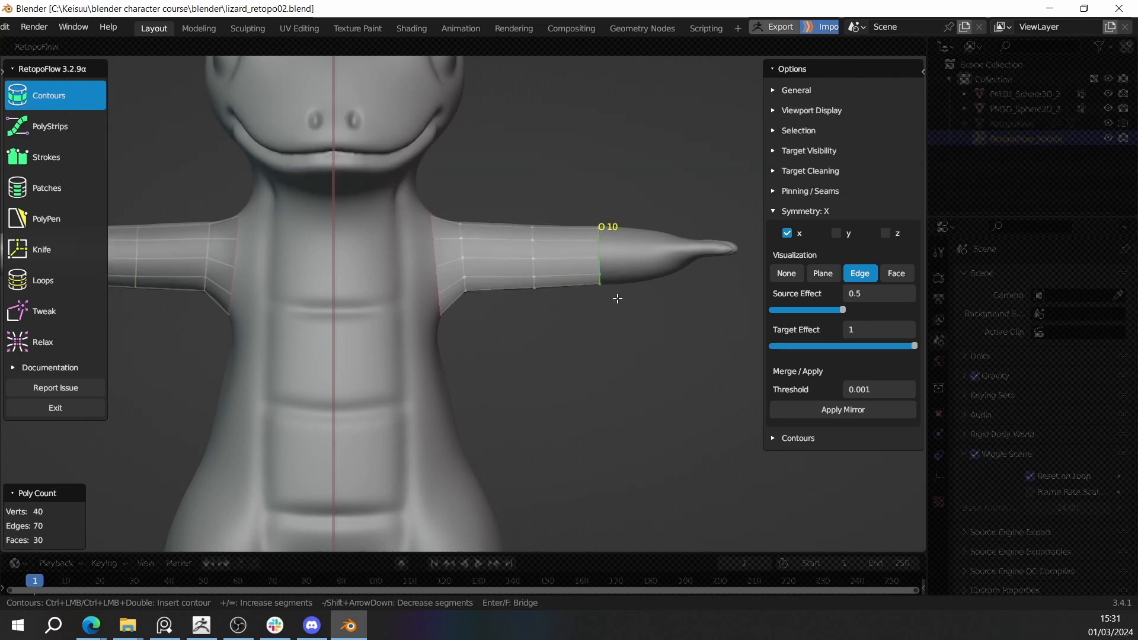
ctrl+drag(654, 196, 660, 323)
mouse_move(660, 324)
middle_down()
mouse_move(595, 207)
mouse_move(556, 291)
mouse_move(619, 182)
middle_up()
scroll(573, 283, up, 3)
scroll(504, 268, down, 3)
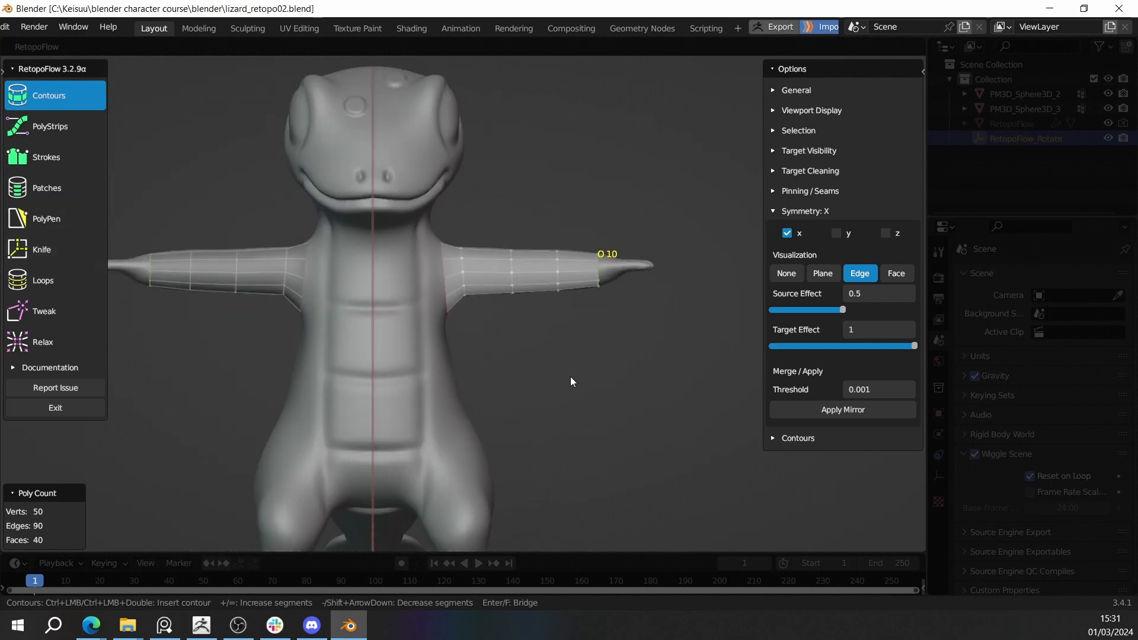
Step: With the Loops tool, insert an edge loop around the arm between the third and fourth contours from the shoulder
shift+middle_drag(570, 376, 577, 279)
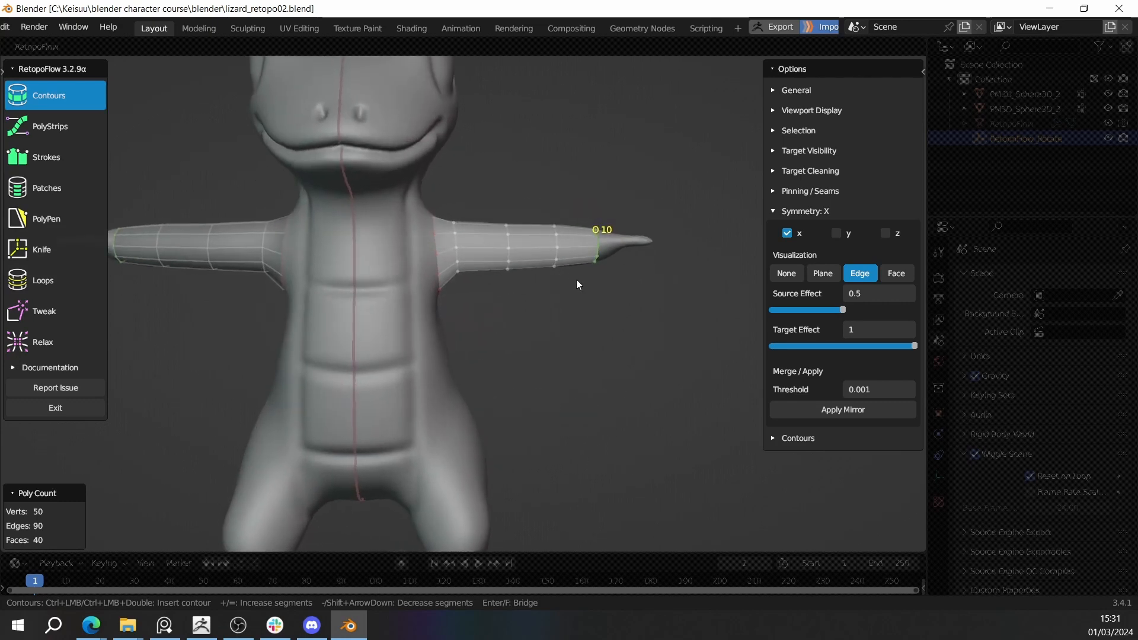
scroll(575, 281, up, 4)
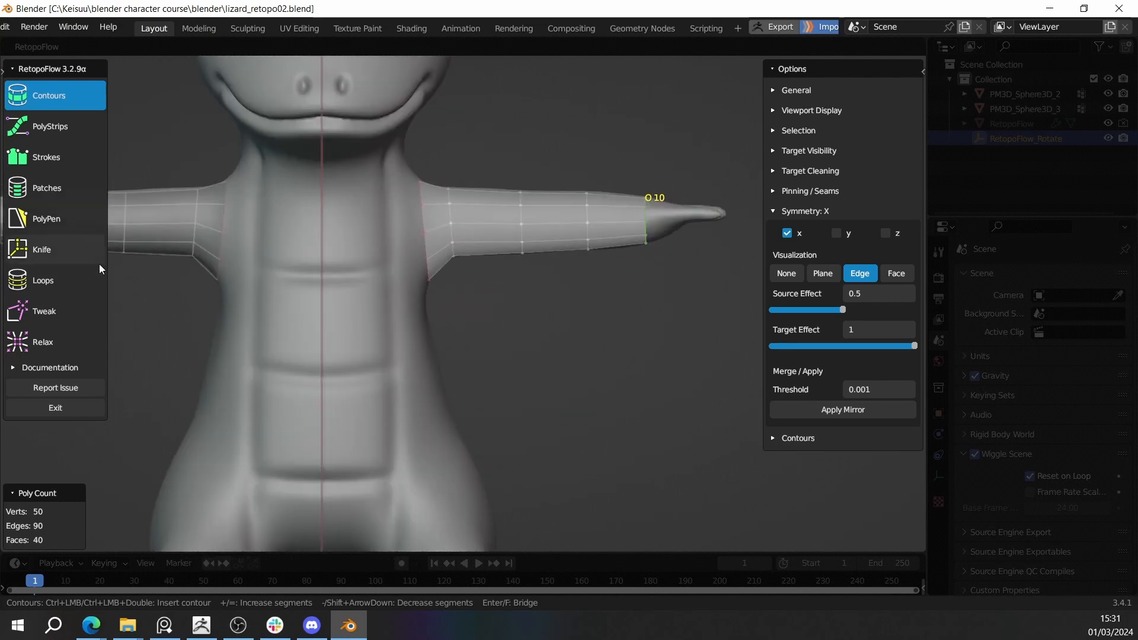
click(70, 283)
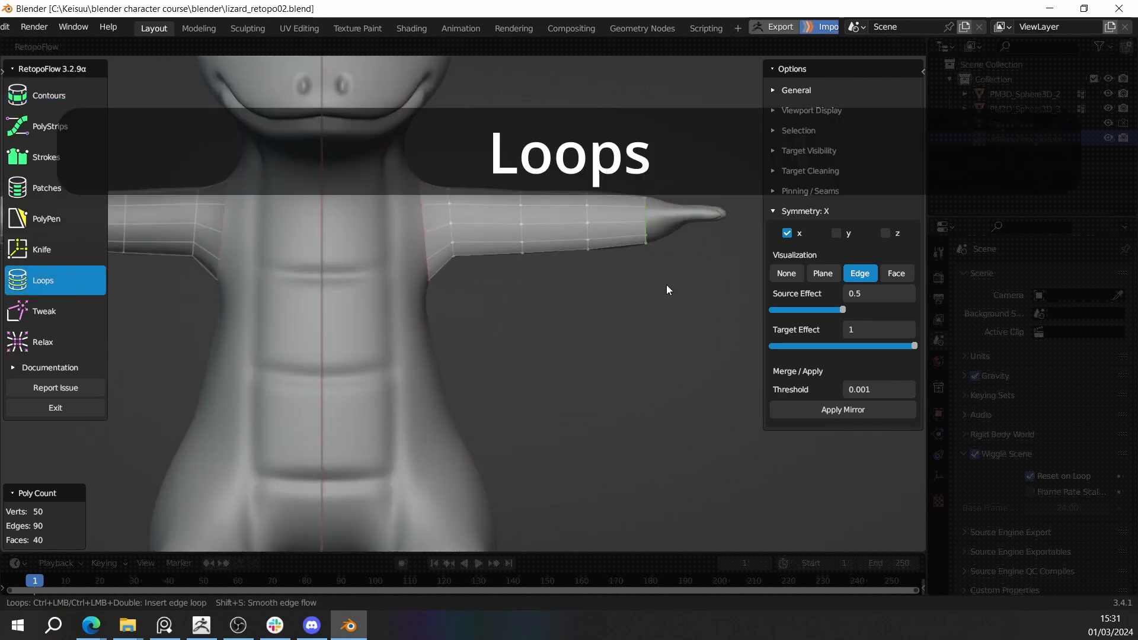
middle_drag(666, 284, 568, 274)
scroll(568, 273, up, 2)
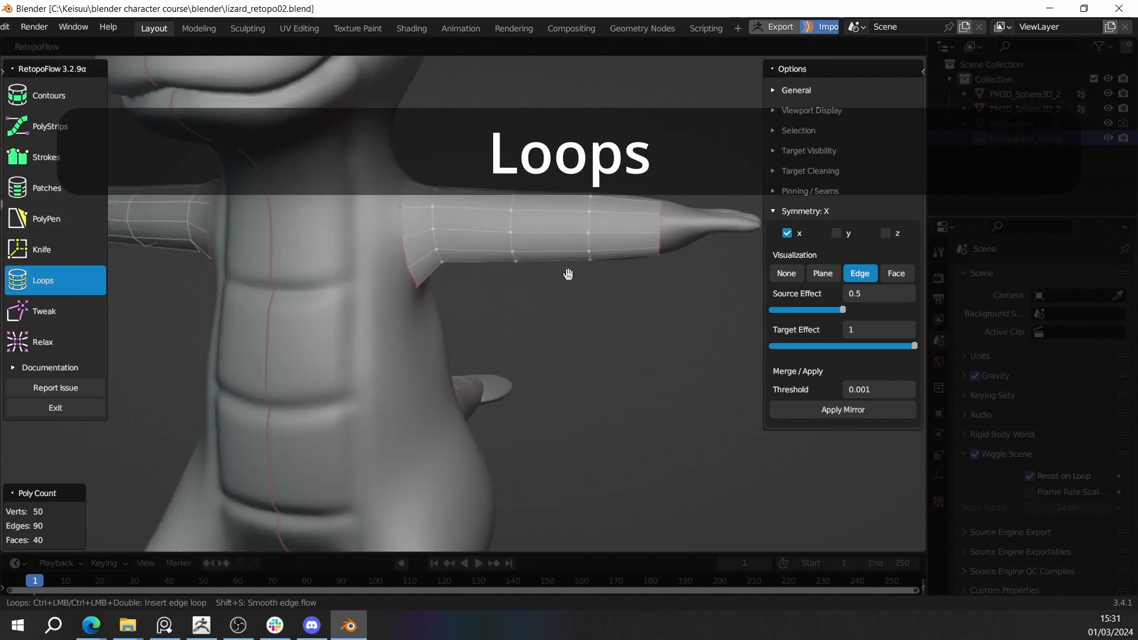
middle_drag(550, 207, 457, 252)
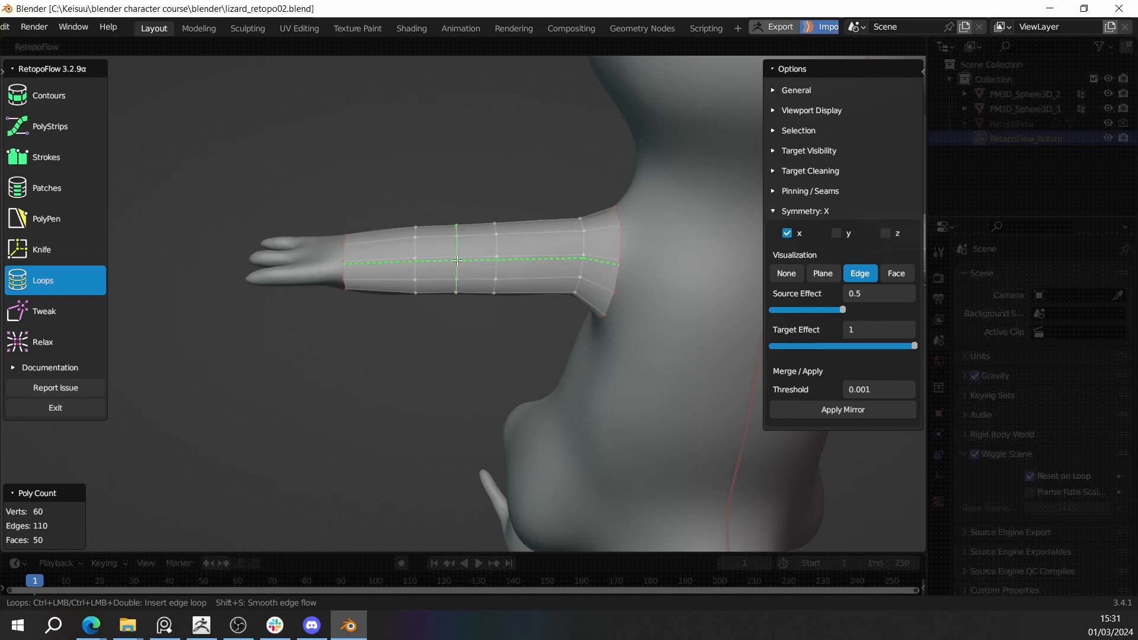
Step: Examine the arm's edge loops from the front and above, and the lizard's body and tail from the side
middle_drag(457, 260, 629, 248)
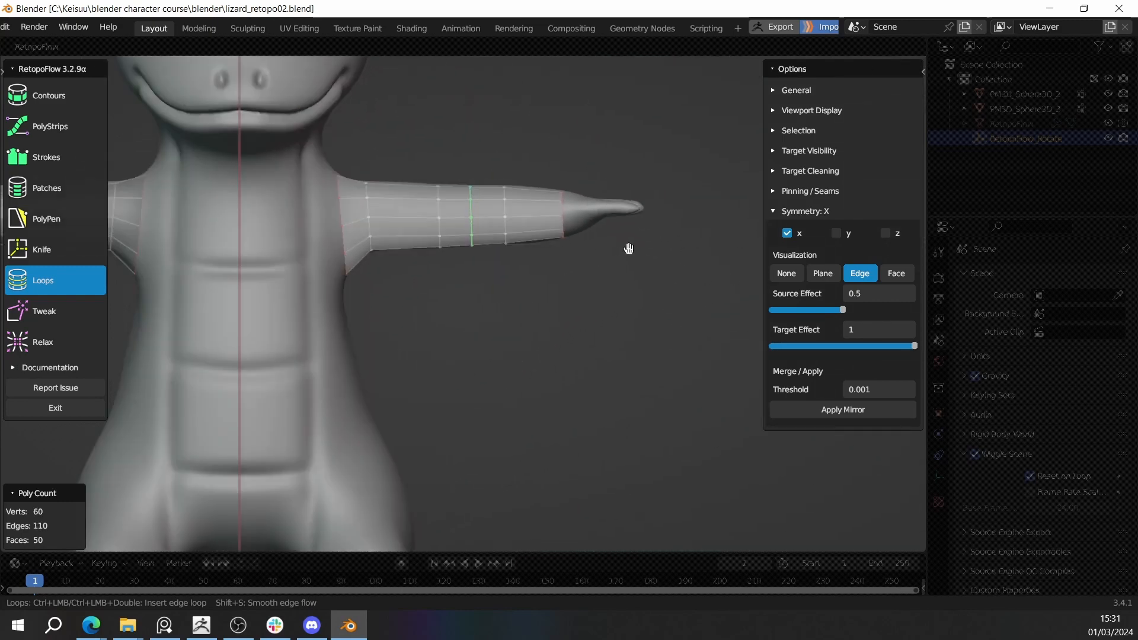
middle_drag(474, 198, 500, 318)
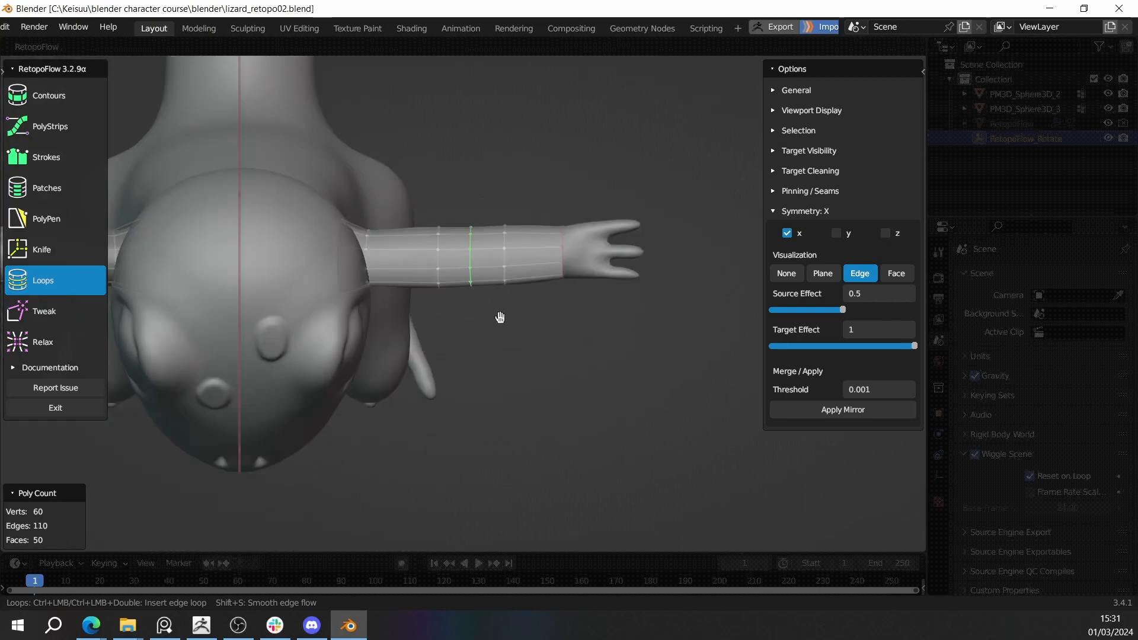
middle_drag(498, 255, 496, 325)
scroll(439, 267, up, 6)
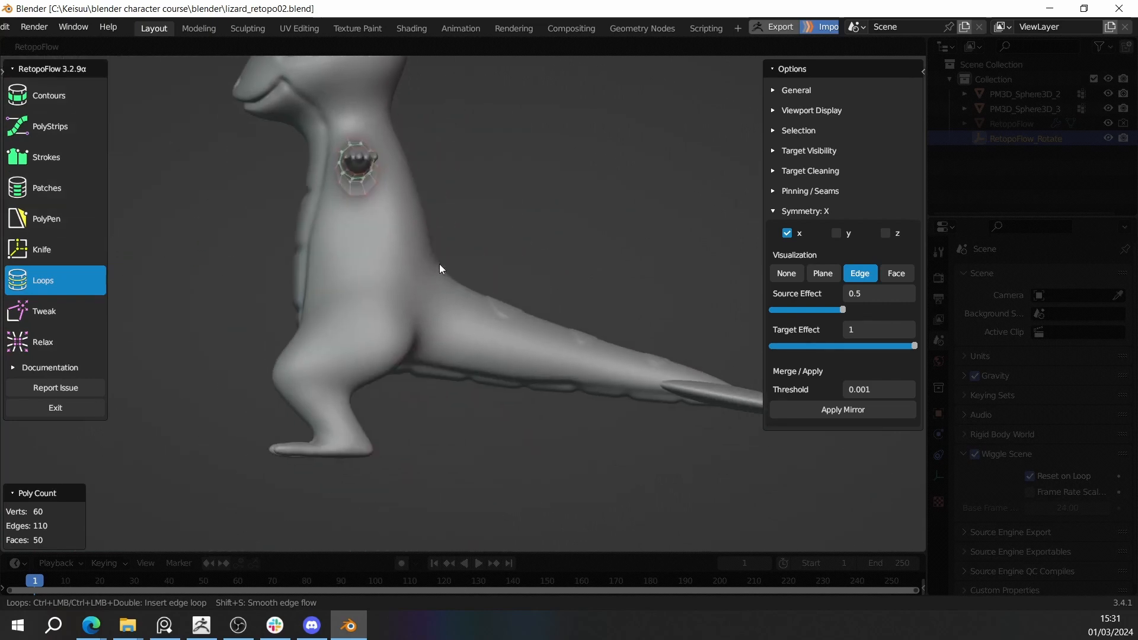
scroll(438, 261, down, 3)
scroll(656, 340, down, 3)
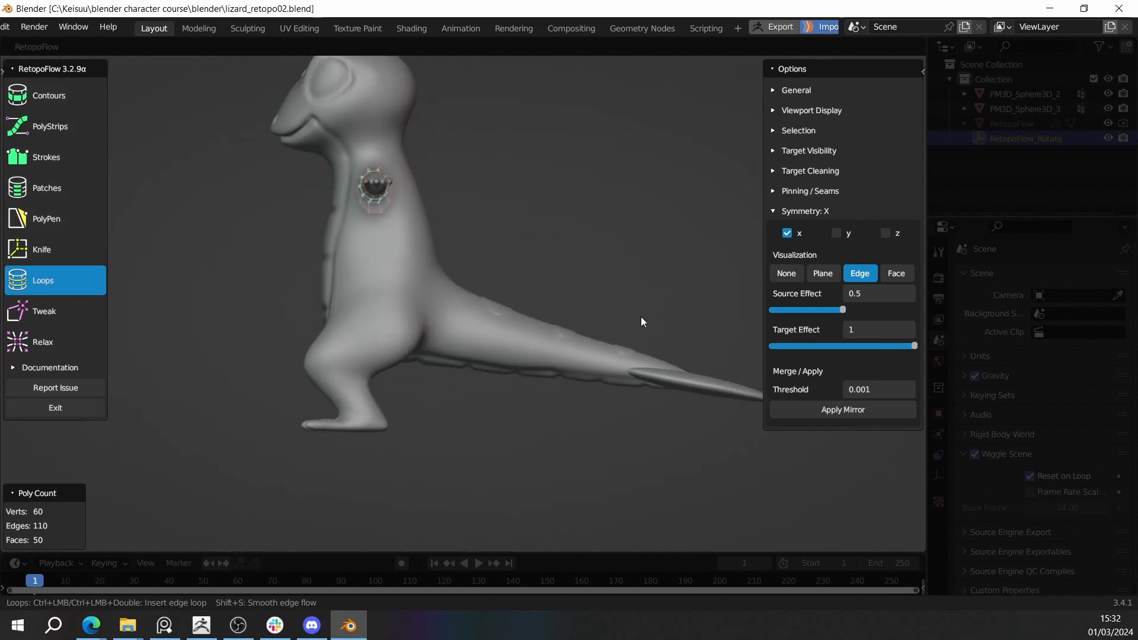
shift+middle_drag(499, 242, 490, 264)
scroll(490, 264, up, 1)
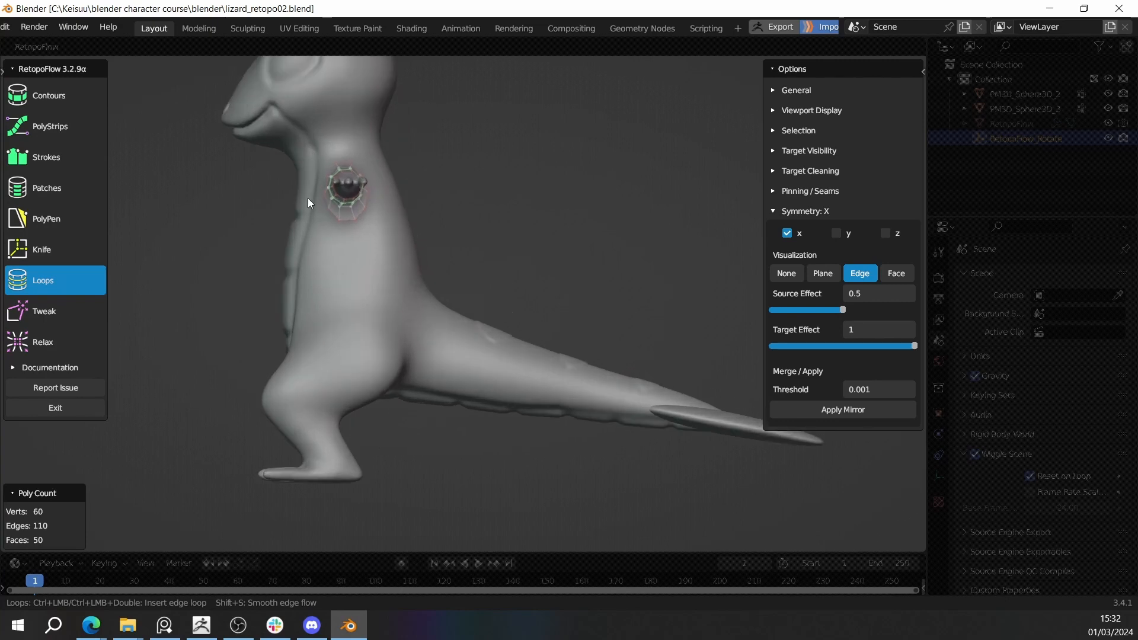
Step: With the Contours tool, draw a contour around the base of the tail and set its count to 12
click(64, 94)
shift+middle_drag(288, 310, 264, 249)
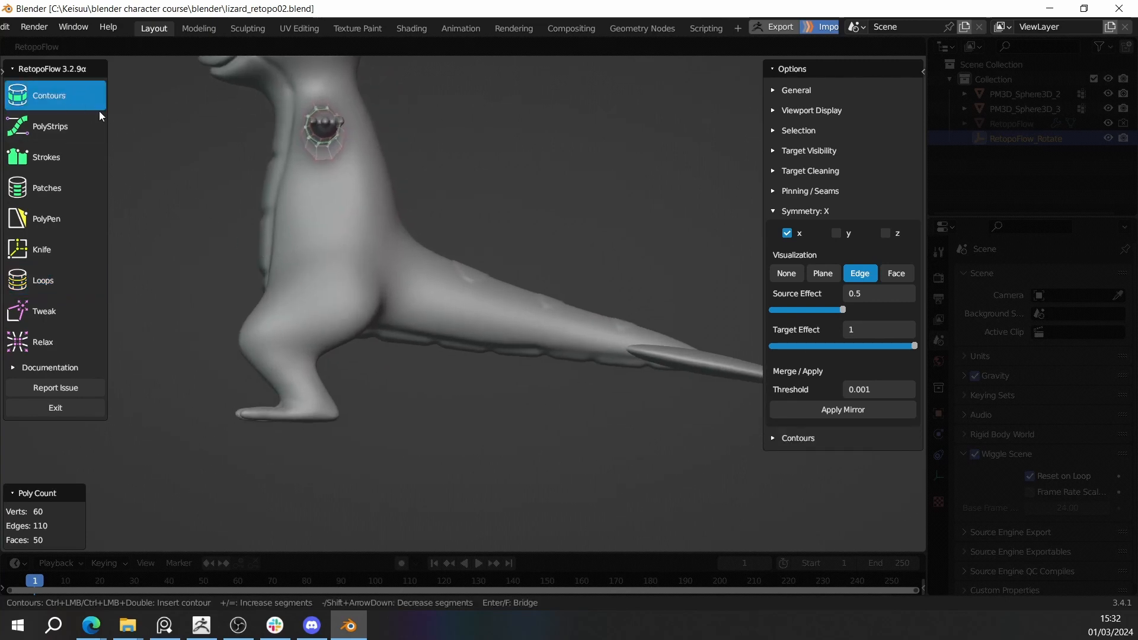
shift+middle_drag(485, 316, 492, 298)
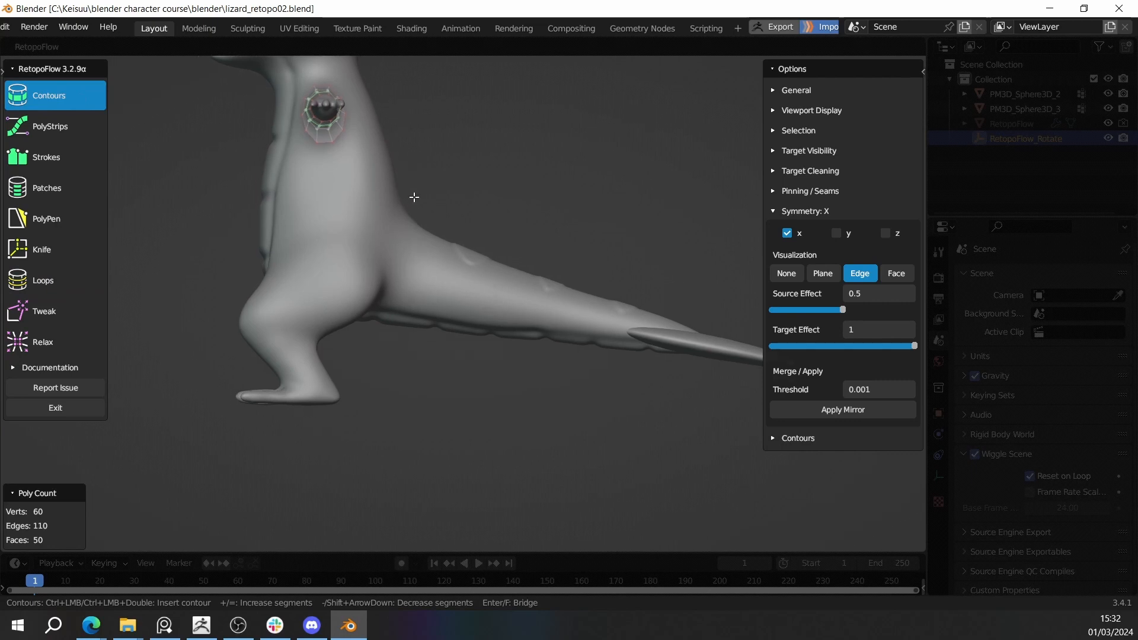
ctrl+drag(422, 188, 358, 363)
mouse_move(358, 363)
middle_down()
mouse_move(437, 330)
mouse_move(360, 350)
mouse_move(510, 274)
mouse_move(450, 249)
mouse_move(381, 284)
mouse_move(437, 276)
mouse_move(432, 195)
mouse_move(520, 234)
mouse_move(364, 221)
mouse_move(424, 293)
mouse_move(456, 250)
mouse_move(418, 156)
mouse_move(437, 147)
mouse_move(464, 246)
mouse_move(451, 247)
mouse_move(467, 241)
middle_up()
key(minus)
key(minus)
key(minus)
key(equal)
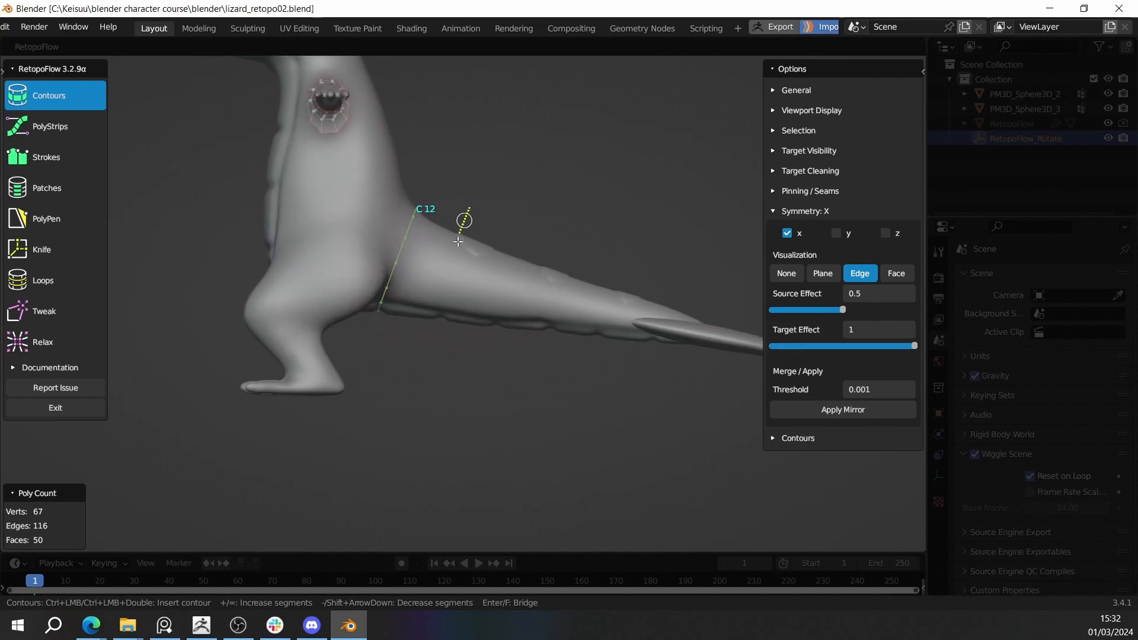
Step: Draw five more contours spaced along the tail, ending where the leaf-shaped tip begins, and redraw the last one
drag(458, 242, 430, 347)
ctrl+drag(429, 349, 534, 364)
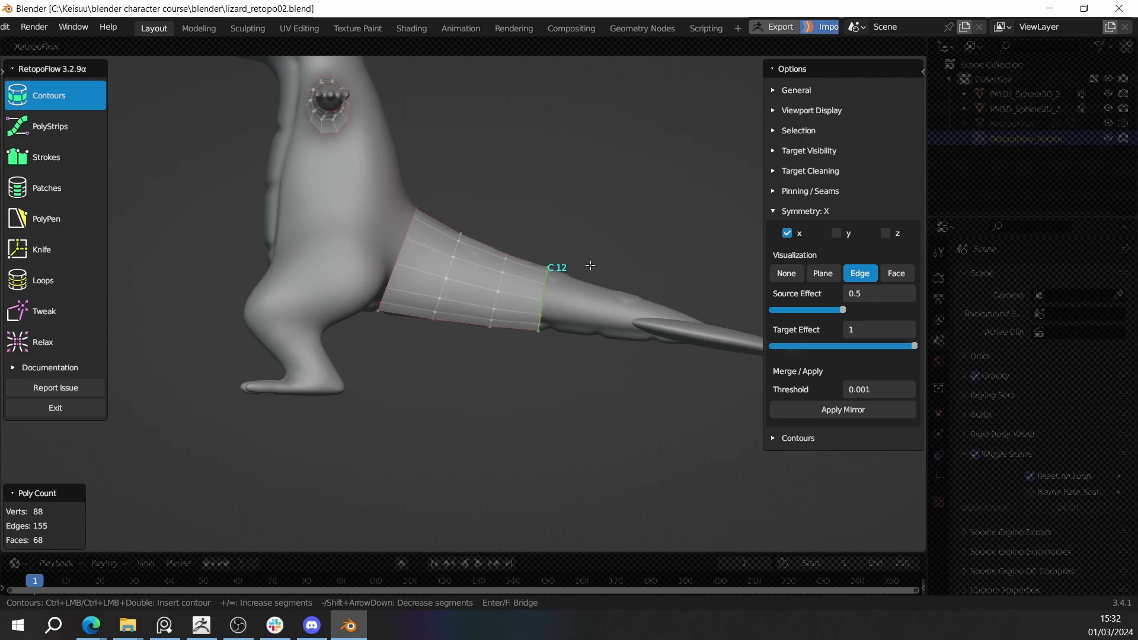
mouse_move(603, 242)
ctrl+mouse_down()
mouse_move(584, 366)
mouse_move(627, 353)
ctrl+mouse_up()
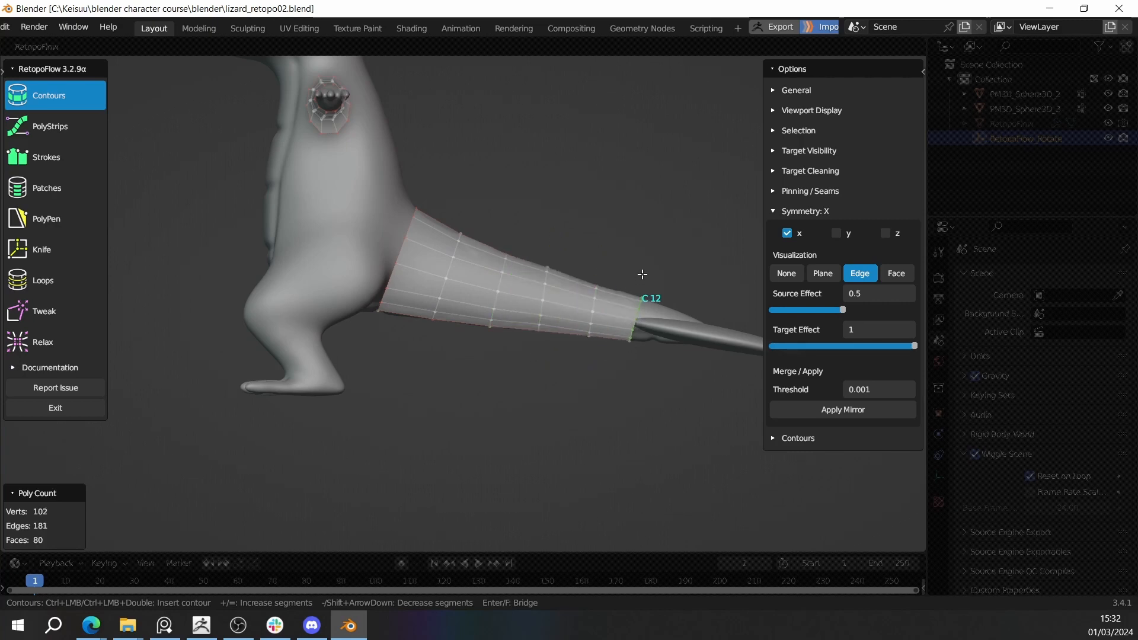
key(ctrl+z)
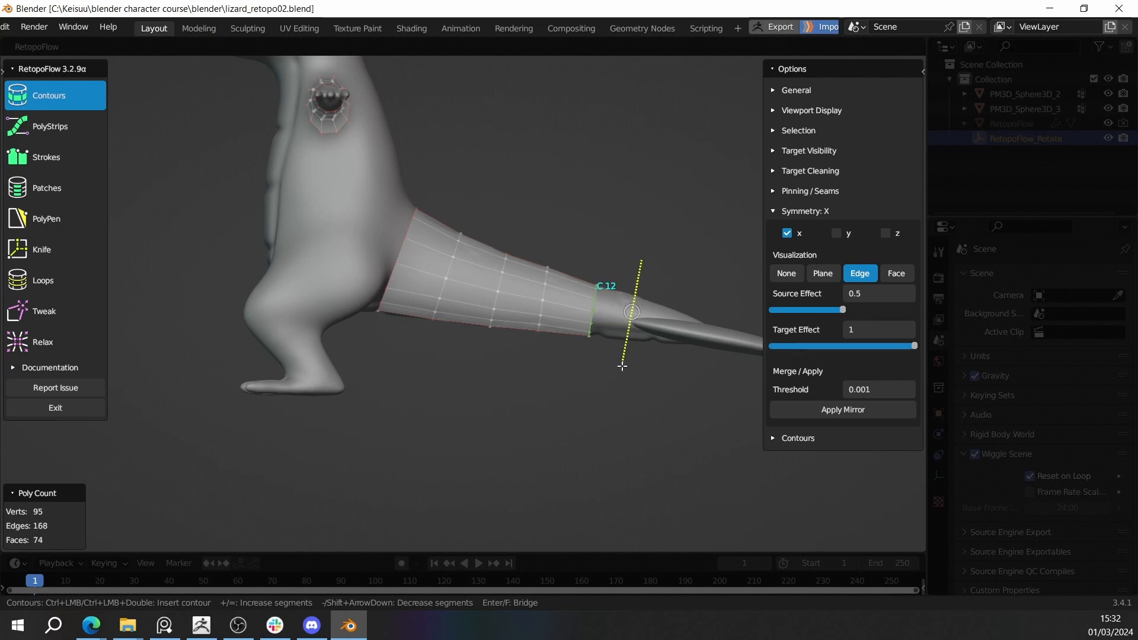
ctrl+drag(622, 362, 622, 362)
Step: Try to draw another contour across the leaf-shaped tail tip, and undo it
scroll(620, 355, down, 2)
middle_drag(619, 349, 566, 356)
scroll(592, 345, up, 4)
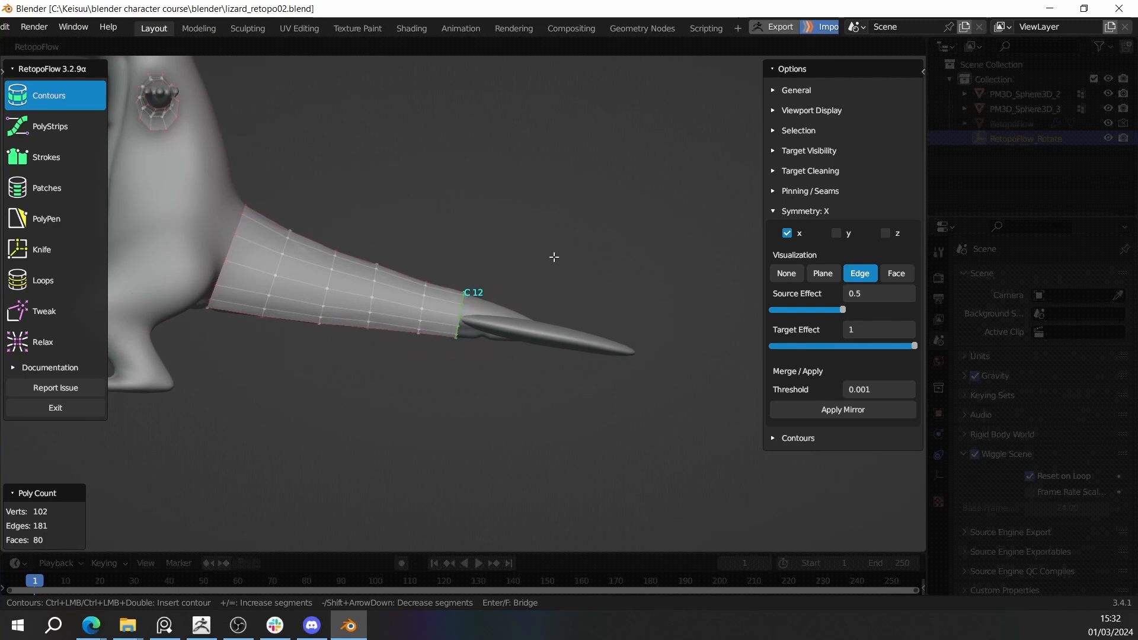
ctrl+drag(518, 378, 517, 378)
key(ctrl+z)
Step: Examine the tail's contour rings and the leaf-shaped tip from the side, front and behind
middle_drag(569, 276, 469, 301)
scroll(551, 422, down, 3)
middle_drag(450, 243, 492, 278)
middle_drag(351, 247, 533, 355)
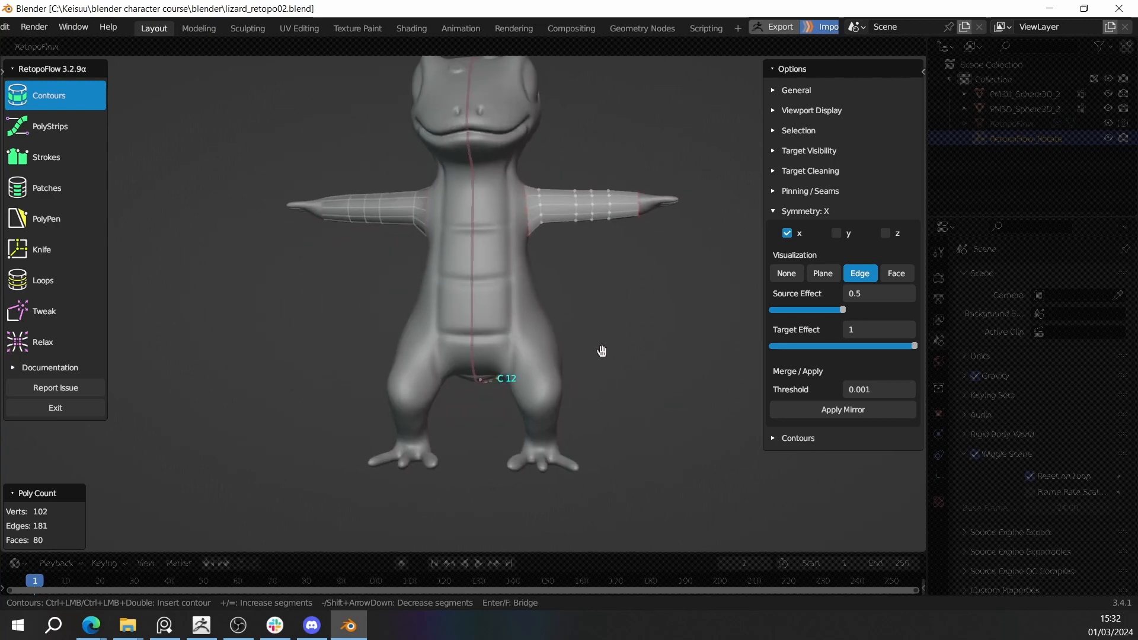
scroll(605, 375, down, 2)
shift+middle_drag(604, 376, 454, 339)
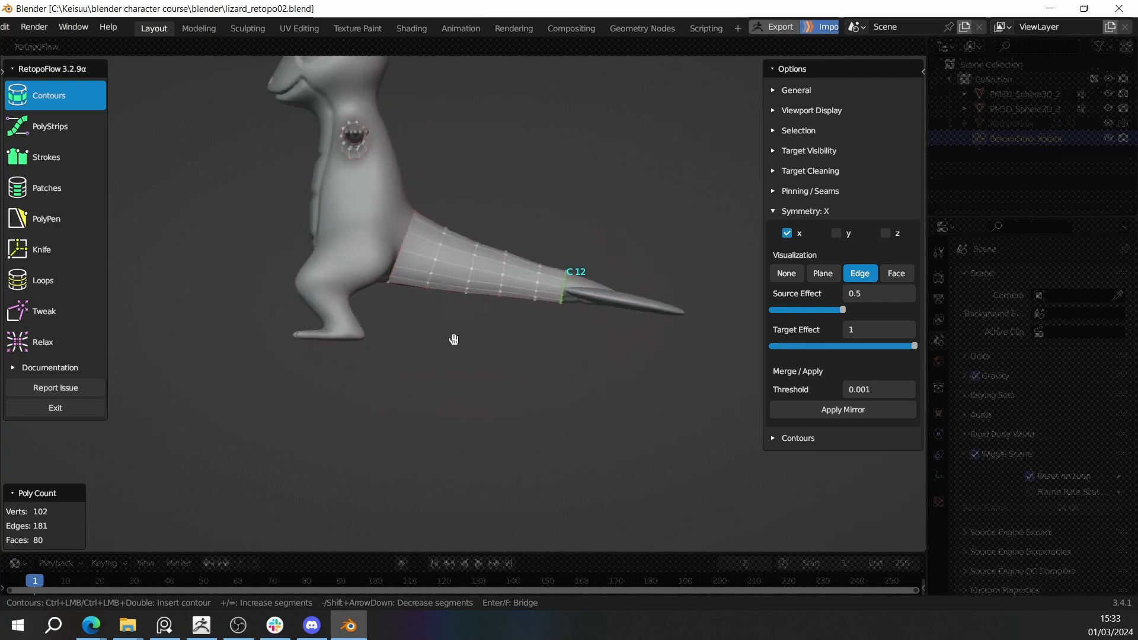
middle_drag(389, 292, 561, 371)
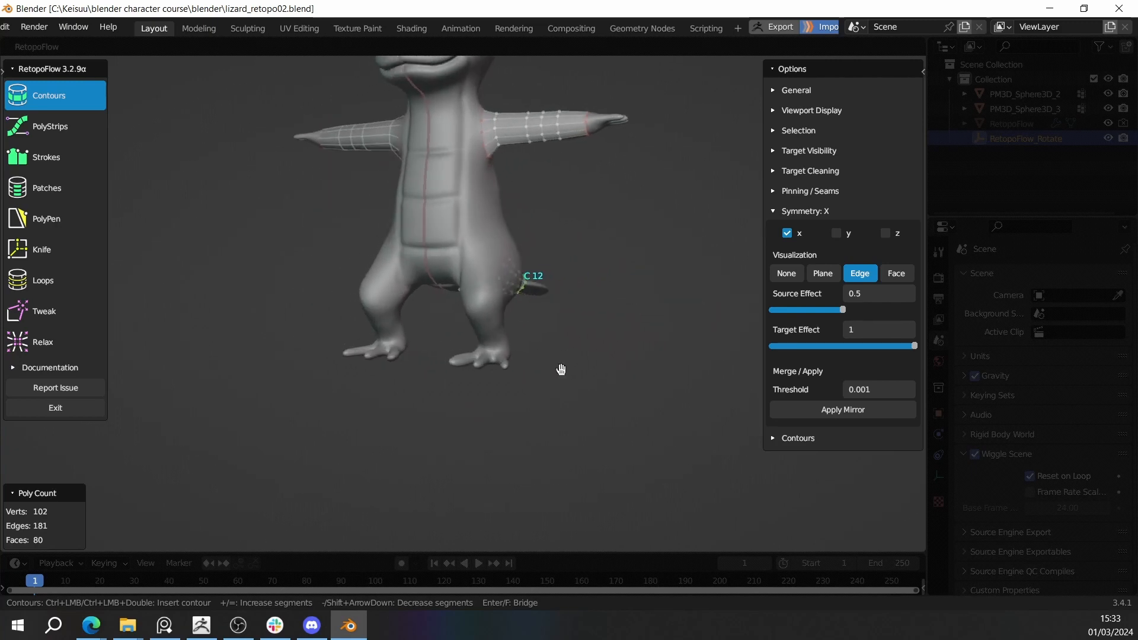
scroll(516, 320, up, 3)
middle_drag(516, 320, 490, 346)
scroll(491, 347, up, 2)
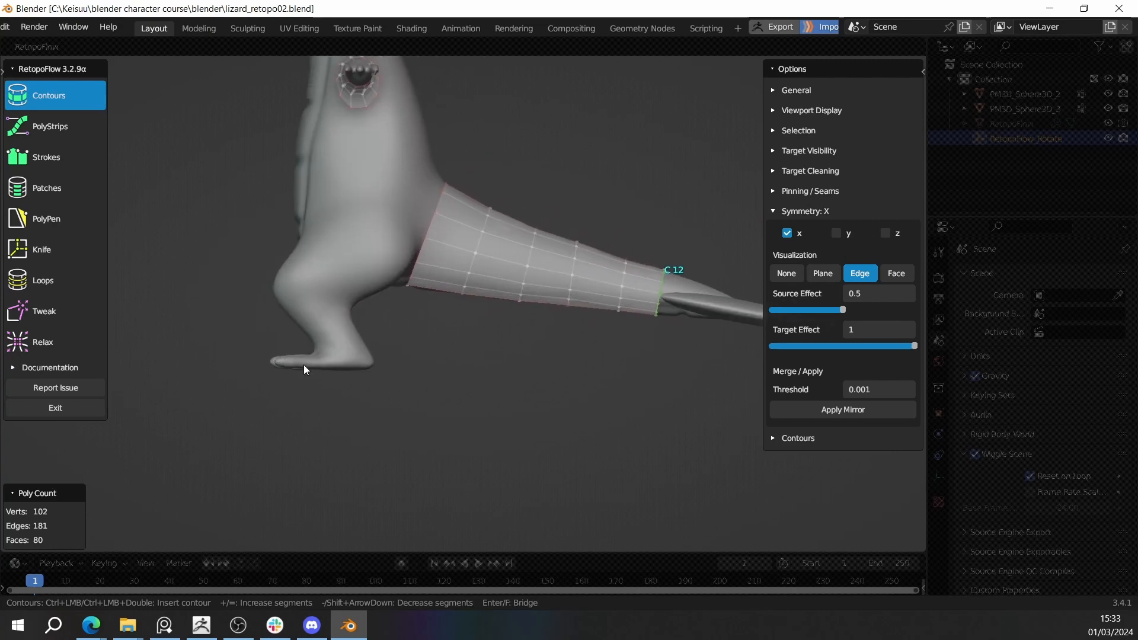
key(ctrl+z)
shift+middle_drag(471, 234, 471, 302)
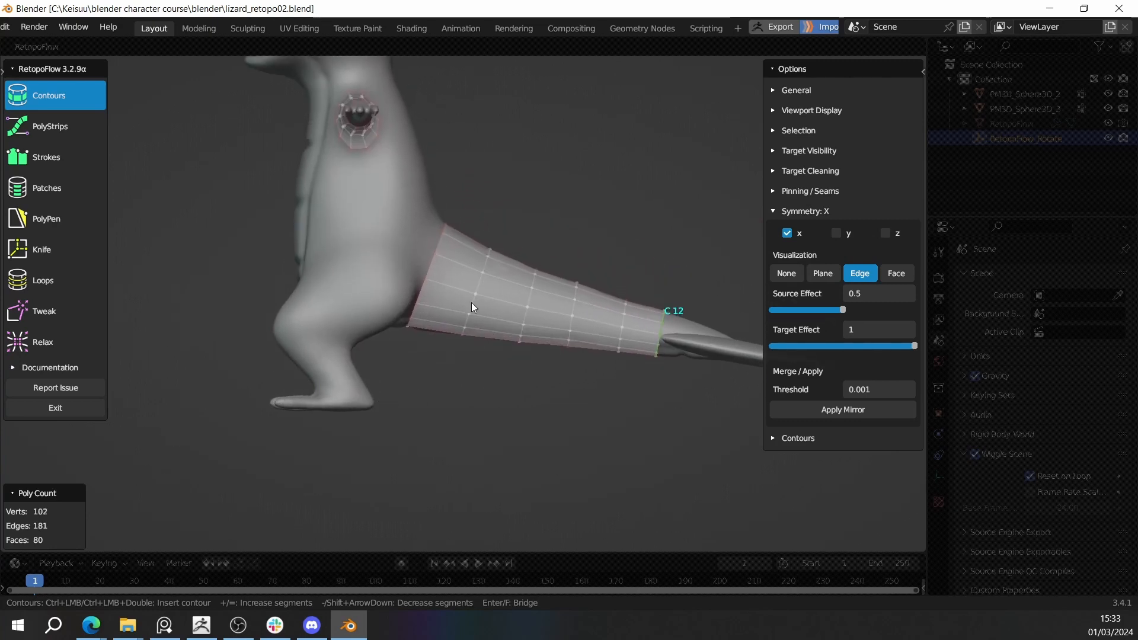
scroll(452, 223, down, 3)
middle_drag(452, 223, 520, 249)
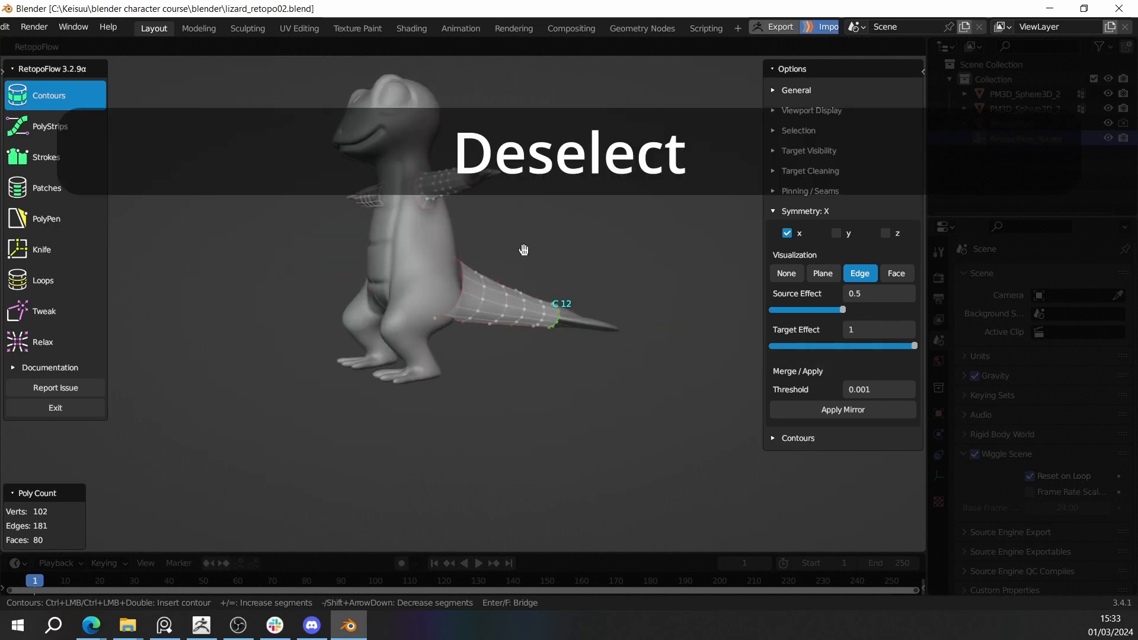
scroll(517, 235, up, 3)
scroll(602, 317, up, 6)
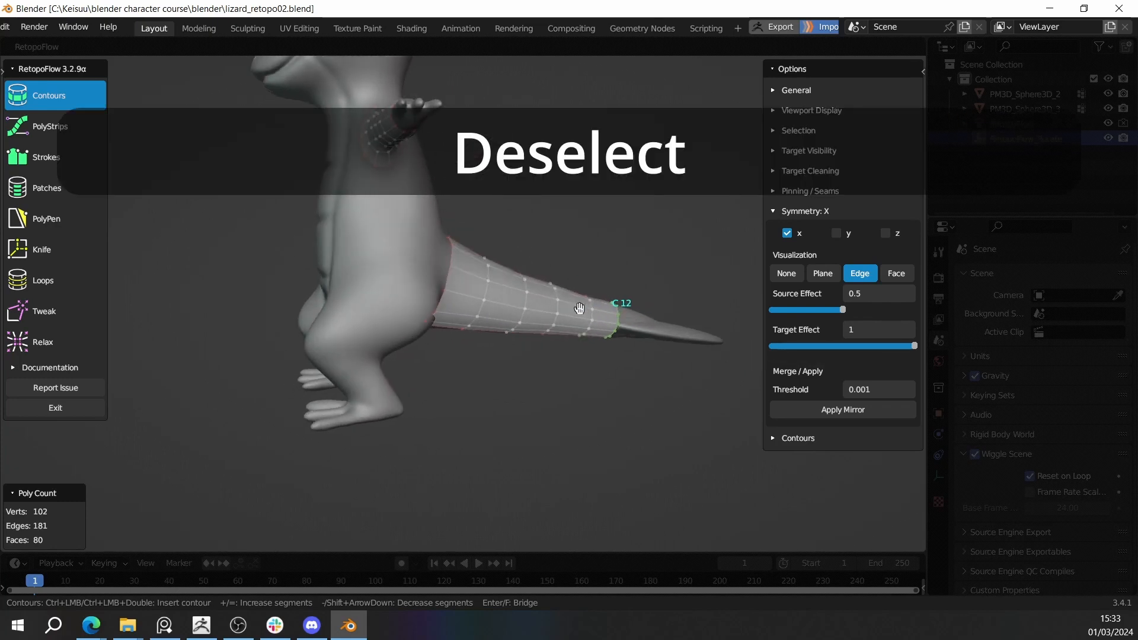
scroll(545, 288, down, 4)
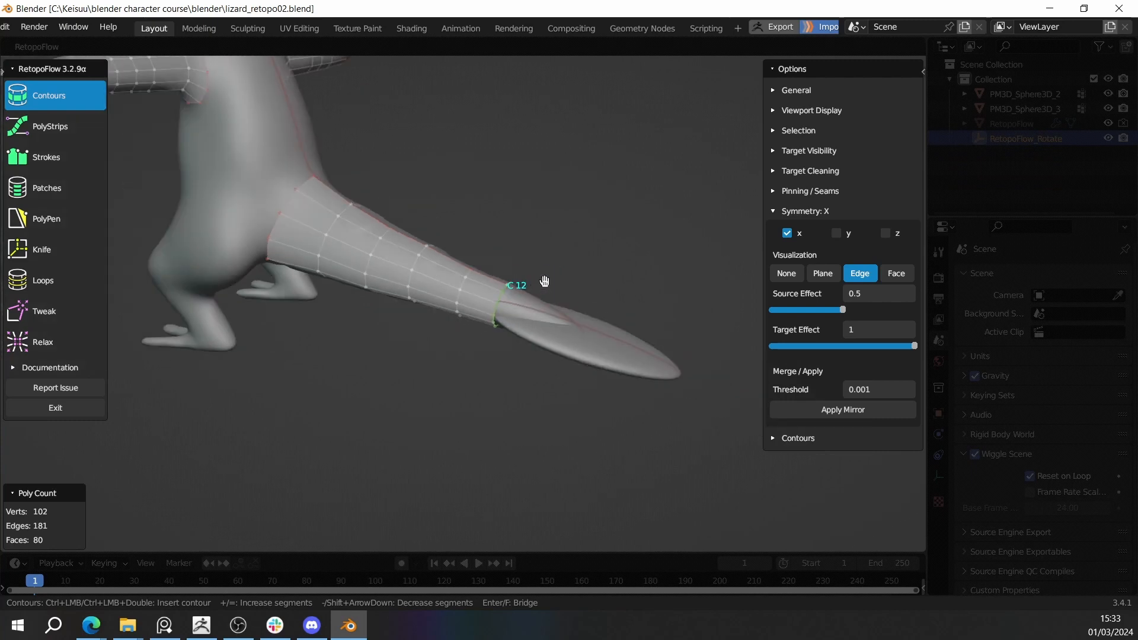
mouse_move(534, 291)
middle_down()
mouse_move(503, 332)
mouse_move(585, 332)
mouse_move(536, 286)
middle_up()
scroll(504, 332, up, 4)
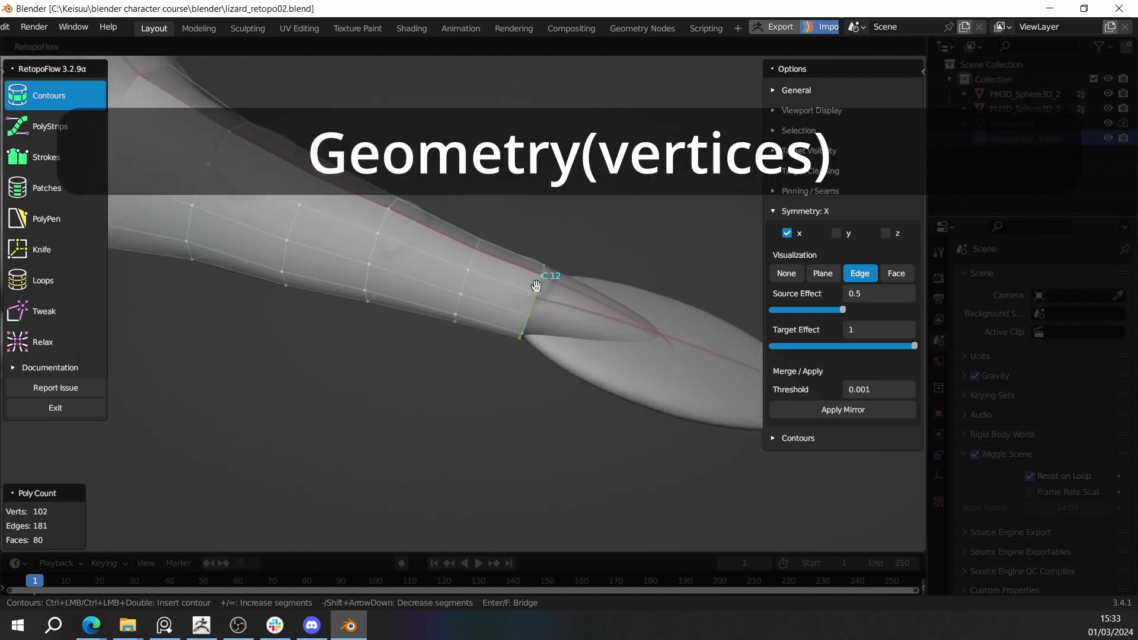
scroll(556, 303, down, 2)
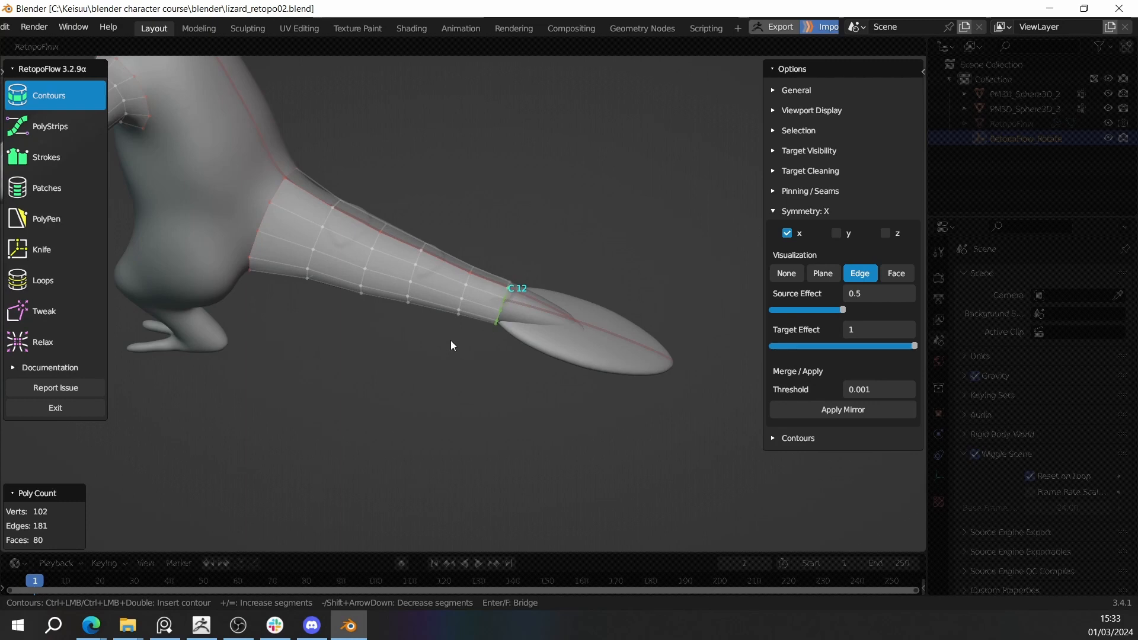
Step: Deselect all geometry and draw a new contour around the ankle just above the foot
middle_drag(450, 340, 386, 323)
key(a)
scroll(456, 322, down, 3)
scroll(482, 310, up, 5)
scroll(482, 318, up, 2)
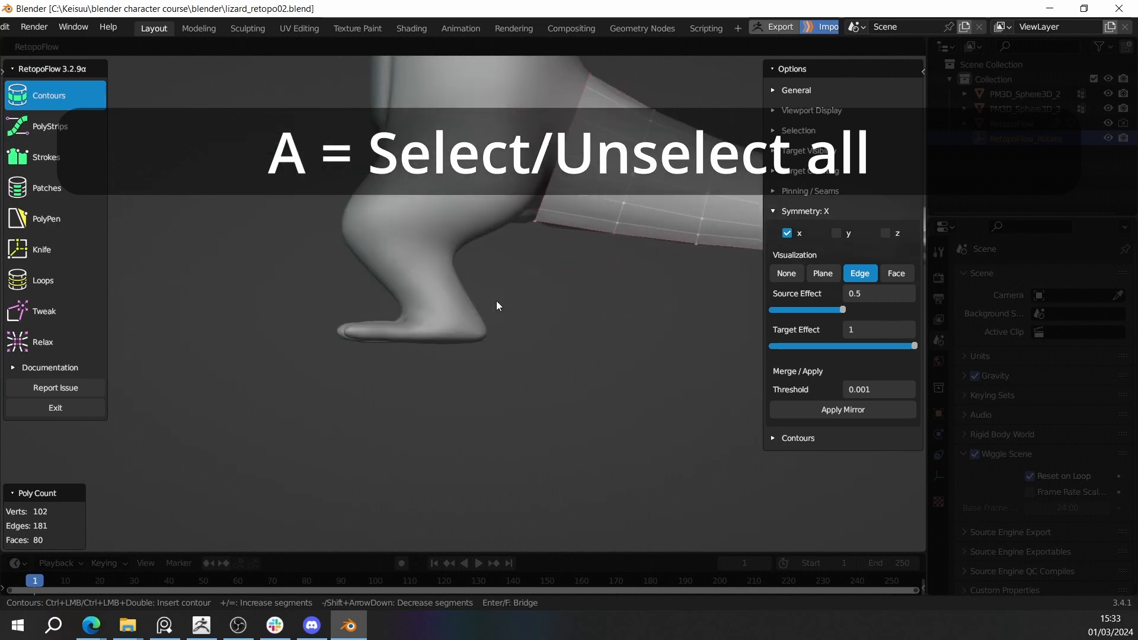
middle_drag(498, 304, 262, 337)
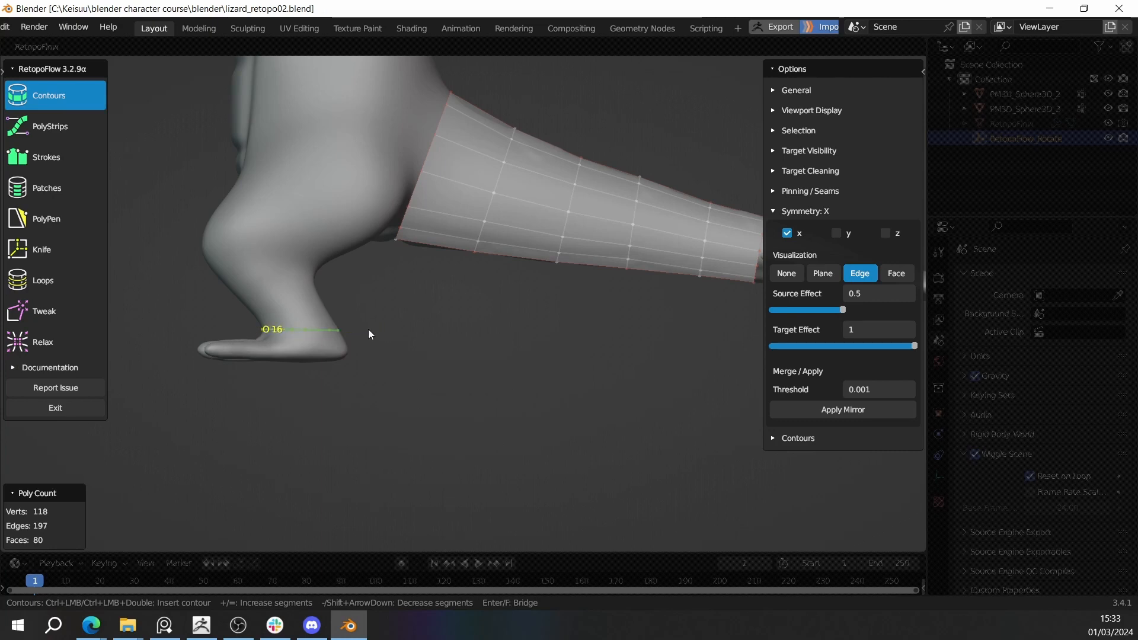
middle_drag(368, 329, 555, 314)
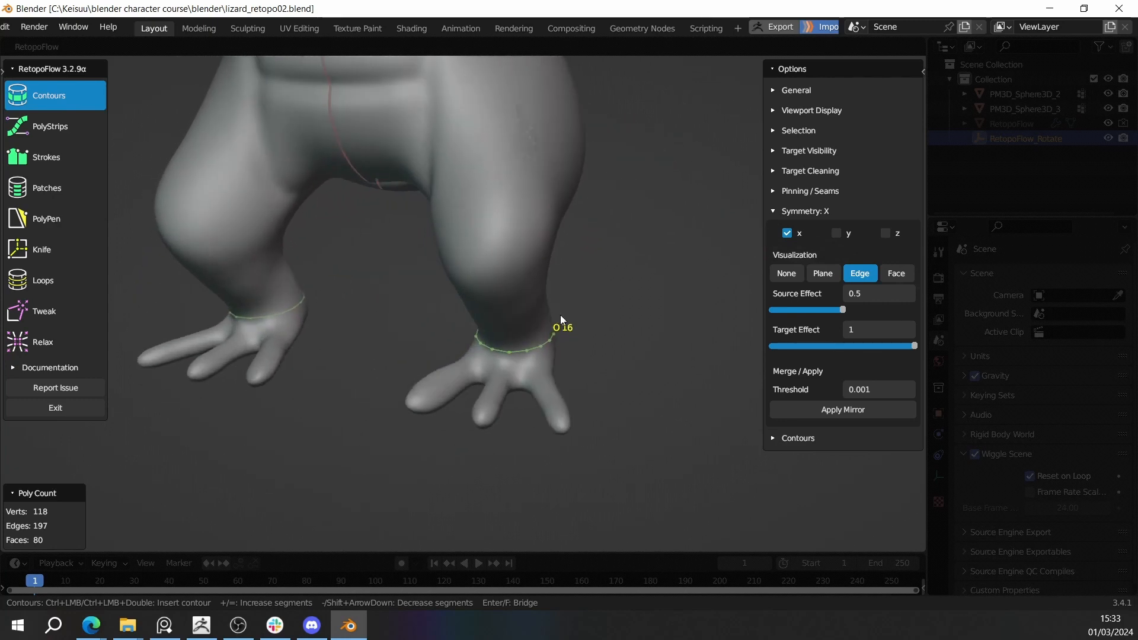
Step: Reduce the ankle contour to 10 segments
key(minus)
key(minus)
key(minus)
key(minus)
middle_drag(575, 318, 480, 255)
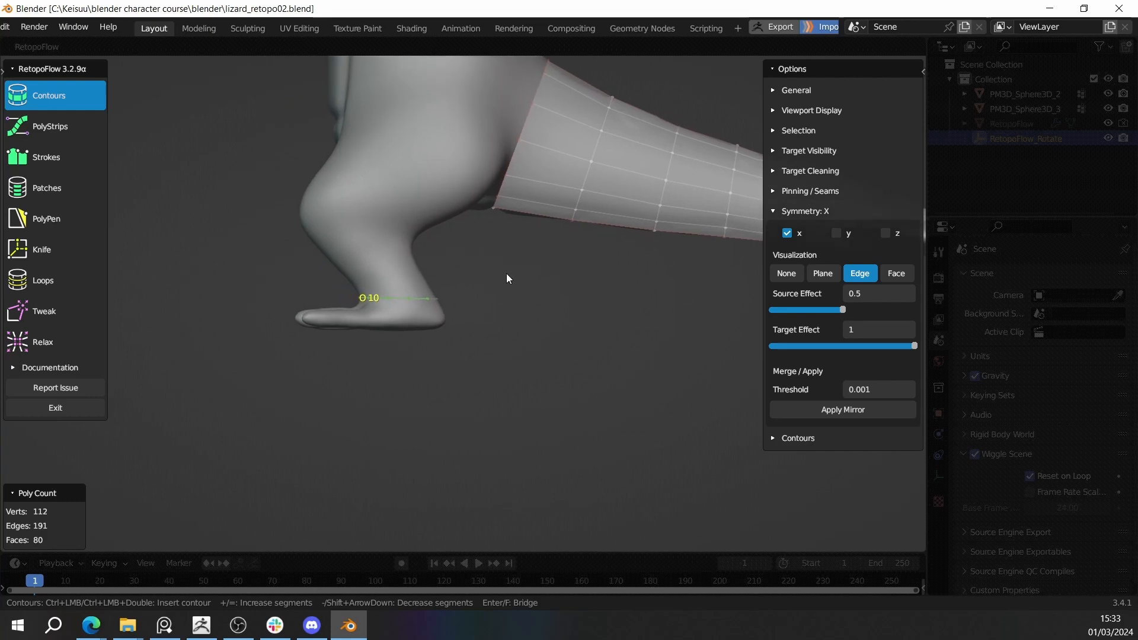
key(equal)
middle_drag(482, 279, 513, 284)
key(equal)
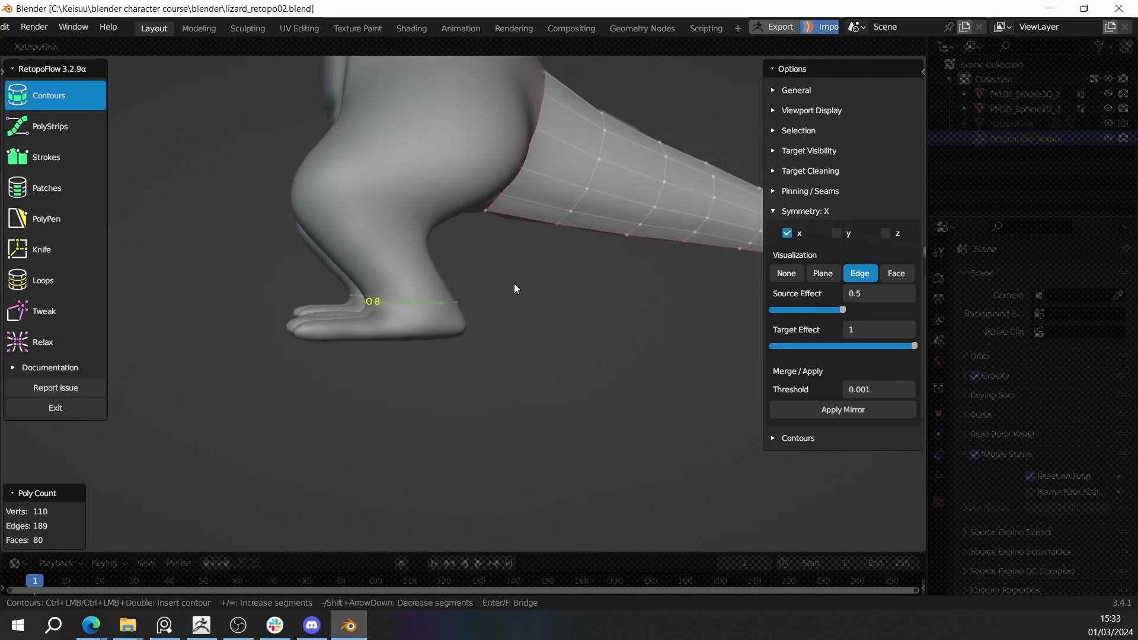
key(minus)
key(minus)
middle_drag(513, 283, 474, 305)
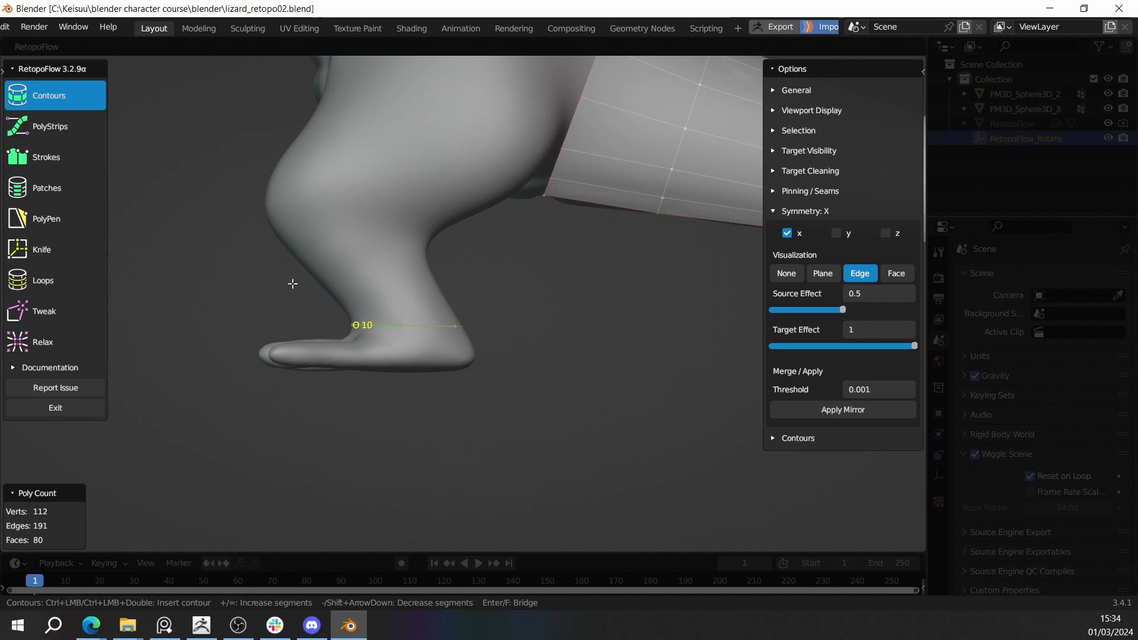
Step: Draw three more contours up the lower leg from the ankle towards the knee
ctrl+drag(505, 291, 505, 291)
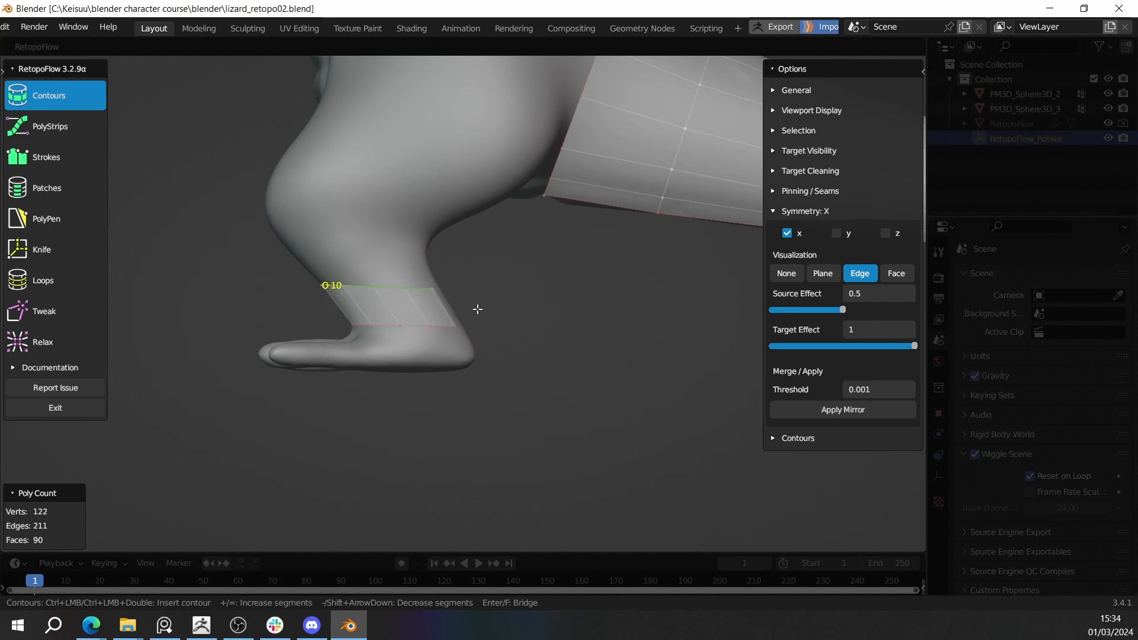
ctrl+drag(308, 250, 214, 230)
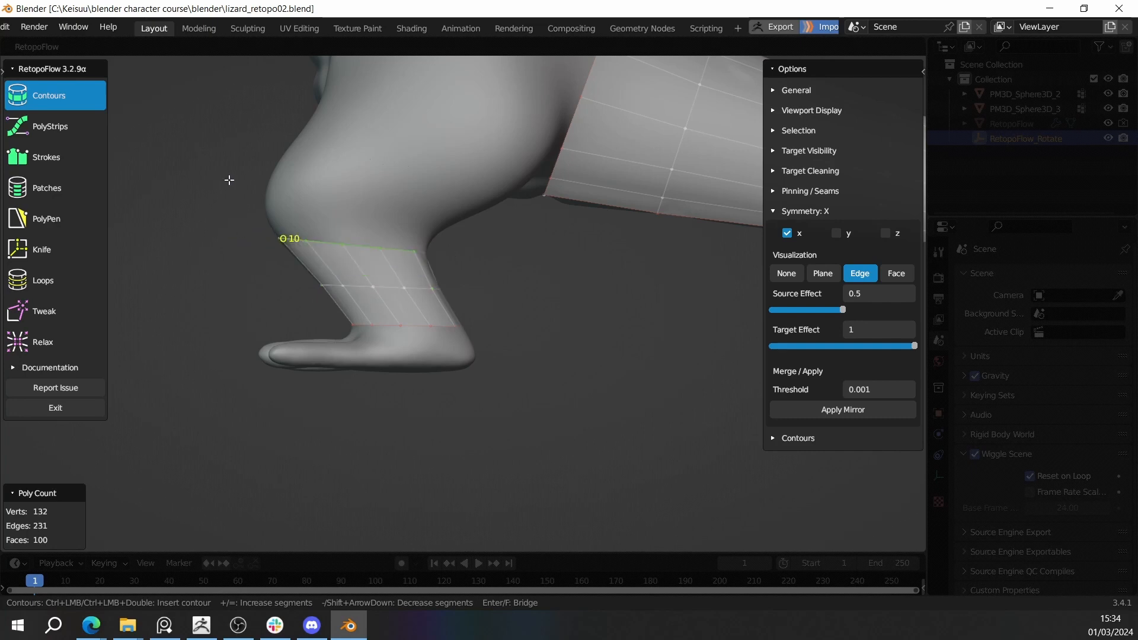
ctrl+drag(408, 251, 483, 248)
Step: From the front, draw two contours across the thigh, slanting upward from the crotch to the outer hip
mouse_move(477, 272)
middle_down()
mouse_move(554, 264)
mouse_move(588, 243)
middle_up()
middle_drag(570, 205, 562, 270)
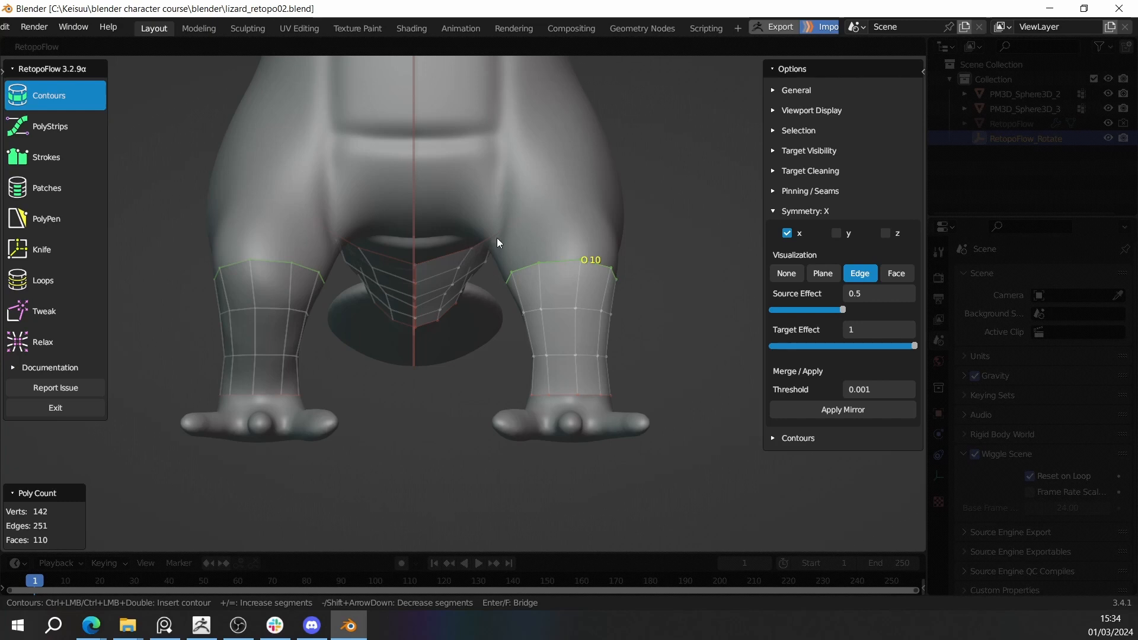
mouse_move(483, 273)
ctrl+mouse_down()
mouse_move(633, 178)
mouse_move(681, 161)
mouse_move(675, 177)
ctrl+mouse_up()
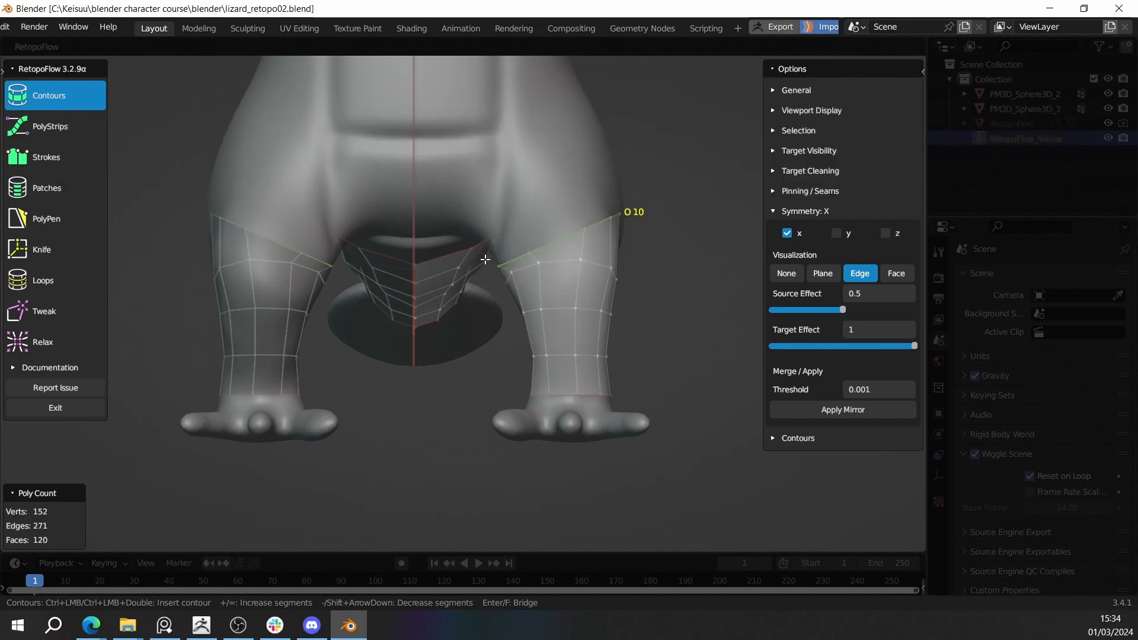
ctrl+drag(624, 113, 653, 106)
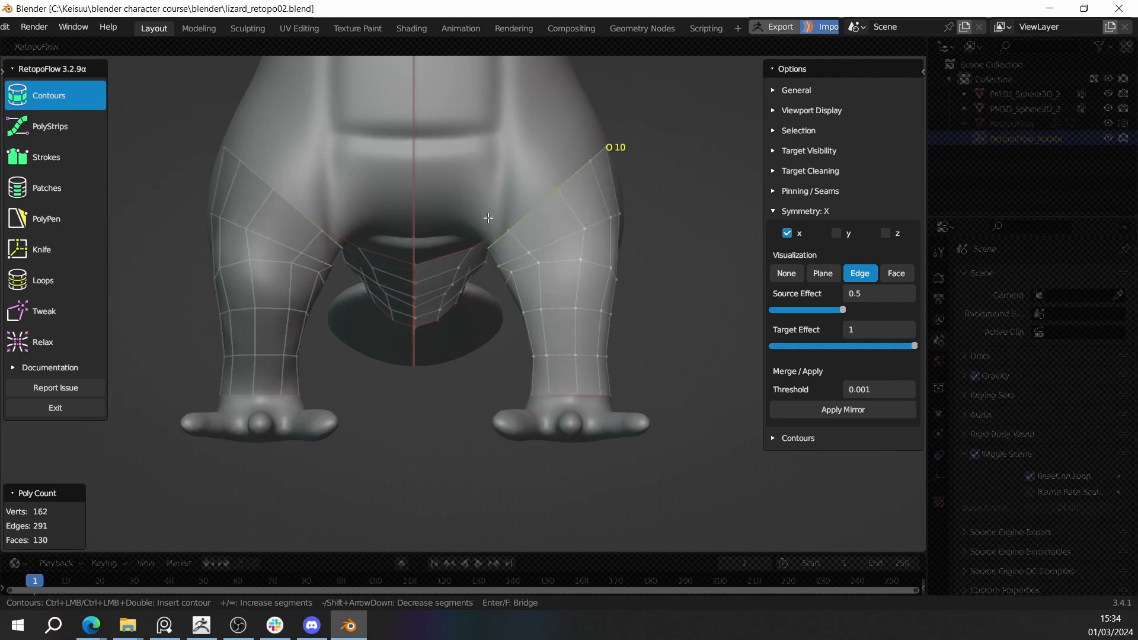
Step: Try to draw a steeper contour across the hip above the thigh, and undo it
ctrl+drag(542, 91, 573, 56)
mouse_move(572, 56)
middle_down()
mouse_move(457, 234)
mouse_move(365, 250)
mouse_move(506, 264)
mouse_move(462, 233)
mouse_move(541, 244)
mouse_move(525, 264)
mouse_move(638, 262)
mouse_move(684, 385)
mouse_move(640, 290)
mouse_move(663, 221)
middle_up()
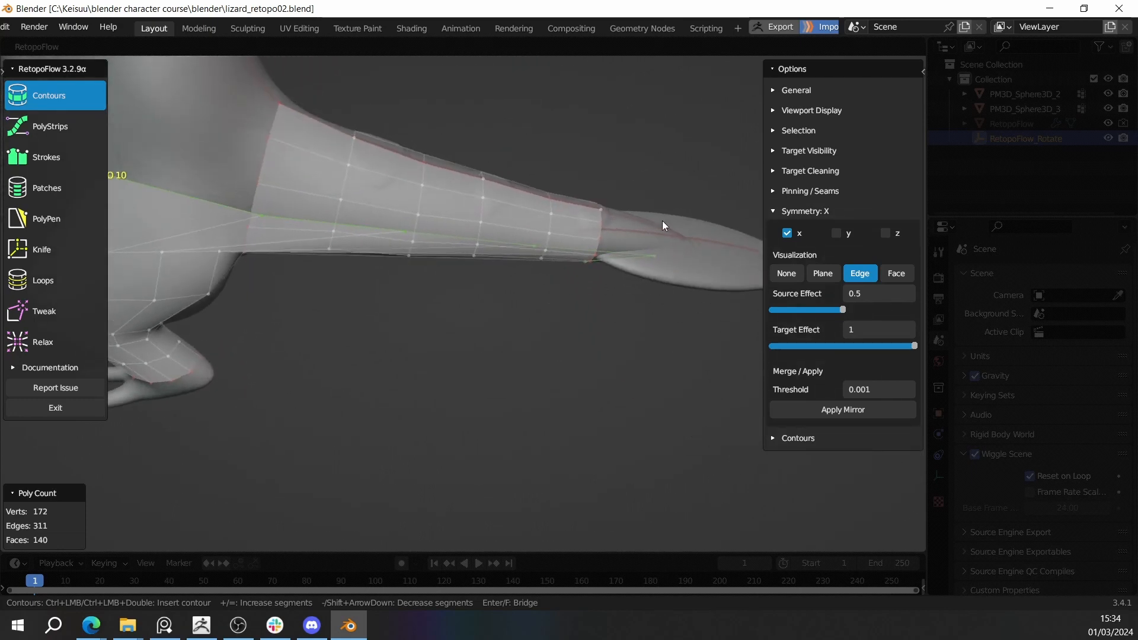
shift+middle_drag(582, 270, 666, 212)
shift+middle_drag(498, 277, 601, 272)
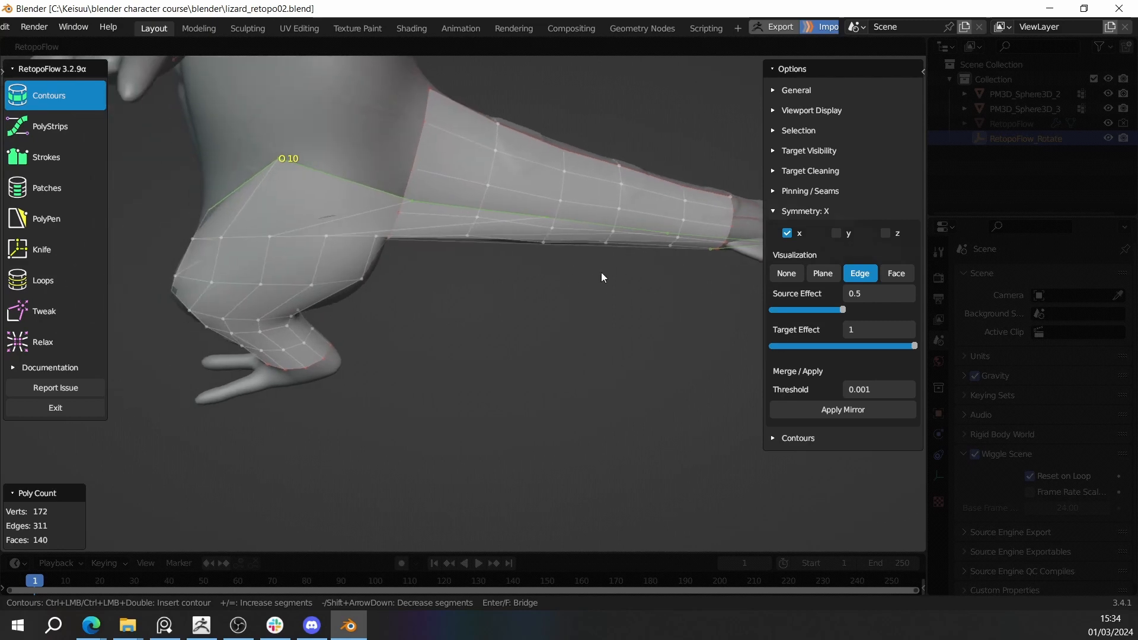
middle_drag(465, 242, 551, 225)
key(ctrl+z)
scroll(597, 167, down, 3)
scroll(571, 232, up, 3)
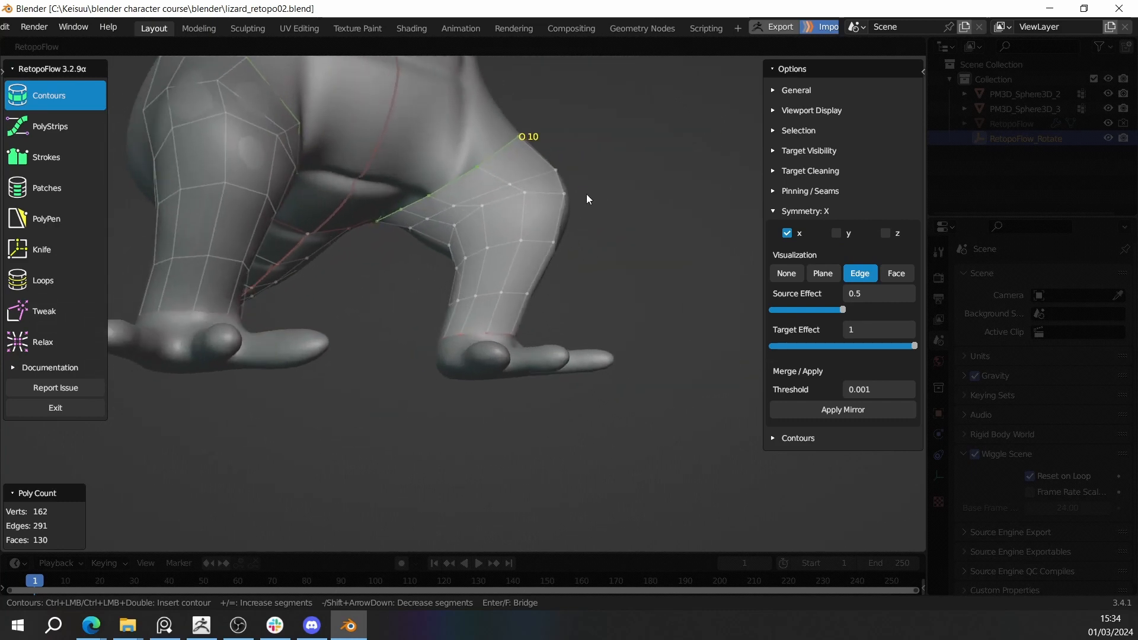
Step: Relax the leg's contour loops around the thigh and hip with the Relax brush
click(51, 342)
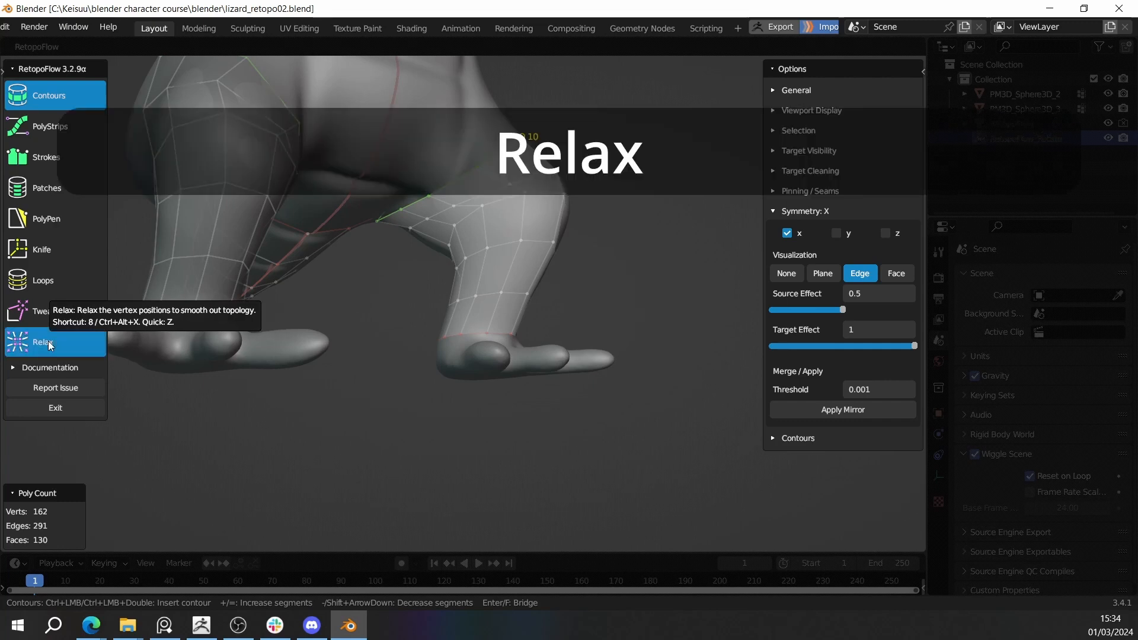
scroll(424, 247, up, 3)
mouse_move(480, 188)
shift+middle_down()
mouse_move(458, 248)
mouse_move(477, 258)
mouse_move(471, 270)
mouse_move(520, 249)
mouse_move(497, 242)
mouse_move(429, 267)
mouse_move(289, 351)
shift+middle_up()
scroll(472, 277, down, 3)
scroll(520, 248, up, 3)
scroll(497, 241, down, 4)
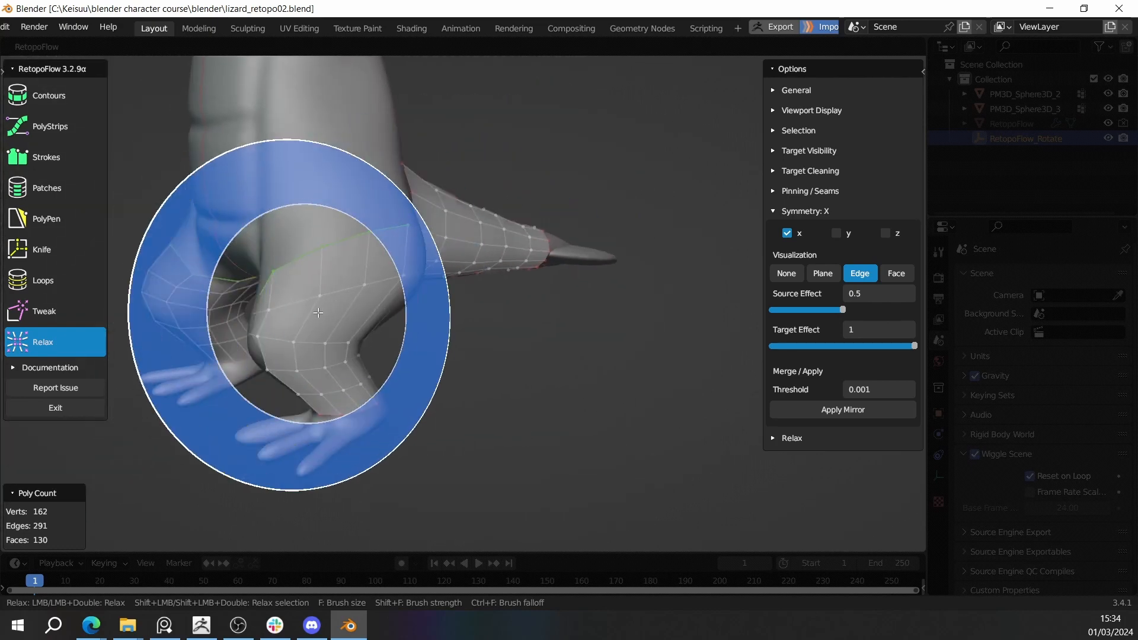
mouse_move(366, 279)
middle_down()
mouse_move(334, 281)
mouse_move(363, 254)
mouse_move(438, 311)
middle_up()
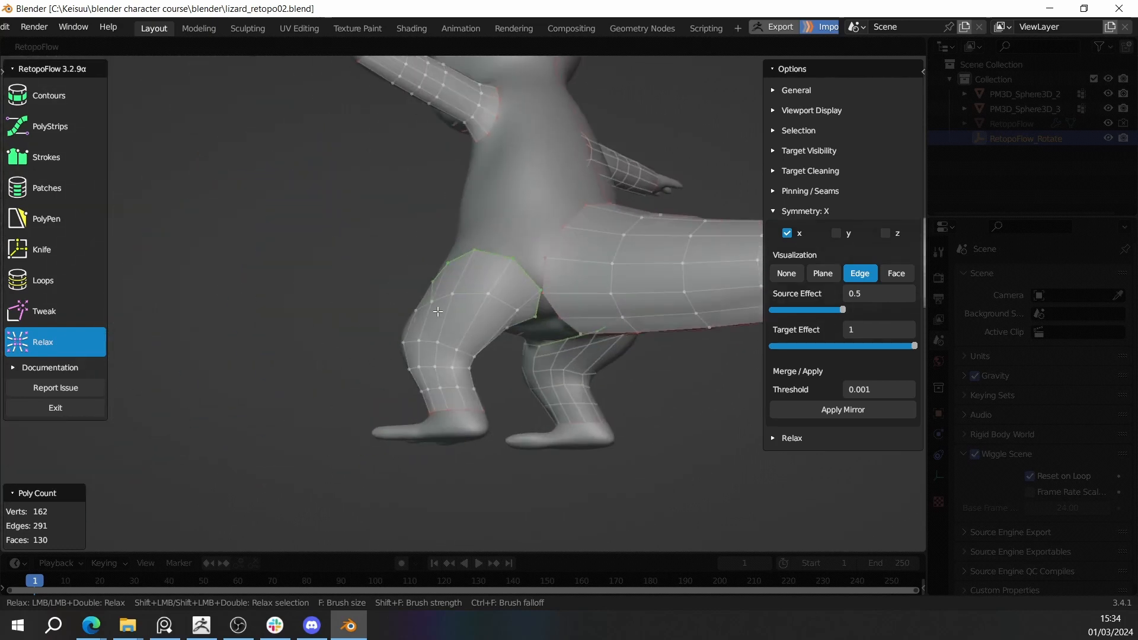
scroll(544, 330, up, 3)
middle_drag(544, 330, 460, 310)
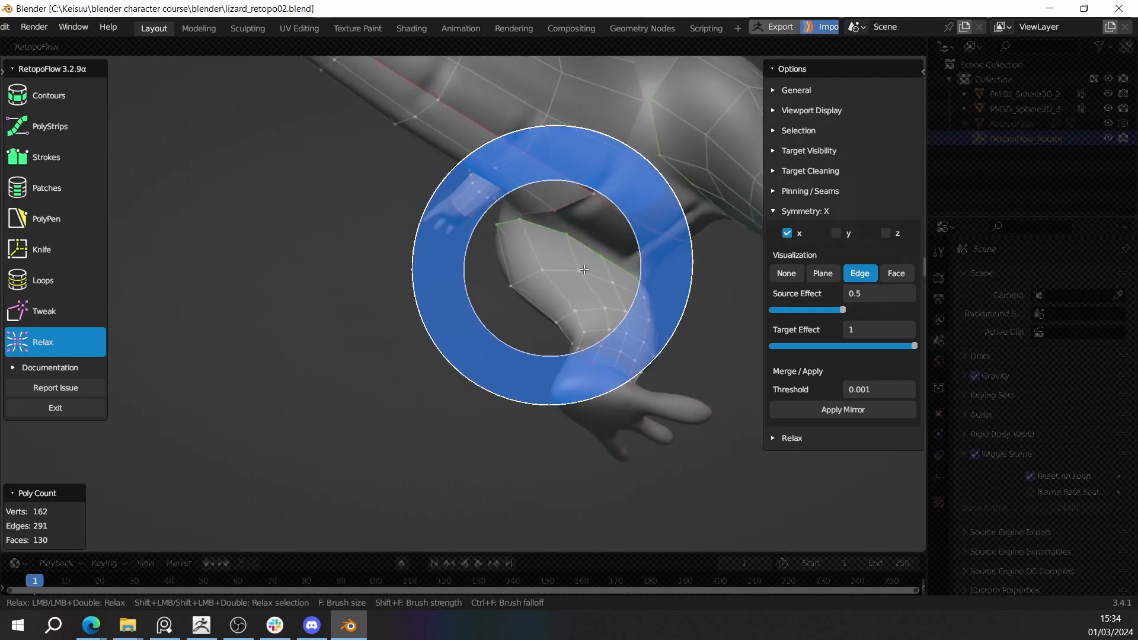
mouse_move(551, 267)
middle_down()
mouse_move(549, 290)
mouse_move(518, 268)
mouse_move(432, 292)
mouse_move(452, 296)
mouse_move(434, 274)
mouse_move(359, 295)
mouse_move(356, 325)
mouse_move(332, 285)
mouse_move(381, 318)
mouse_move(396, 262)
mouse_move(411, 256)
mouse_move(625, 290)
mouse_move(530, 256)
mouse_move(556, 270)
mouse_move(503, 302)
mouse_move(399, 264)
mouse_move(417, 291)
middle_up()
scroll(398, 260, up, 4)
middle_drag(391, 251, 497, 274)
scroll(455, 288, down, 5)
scroll(497, 274, up, 2)
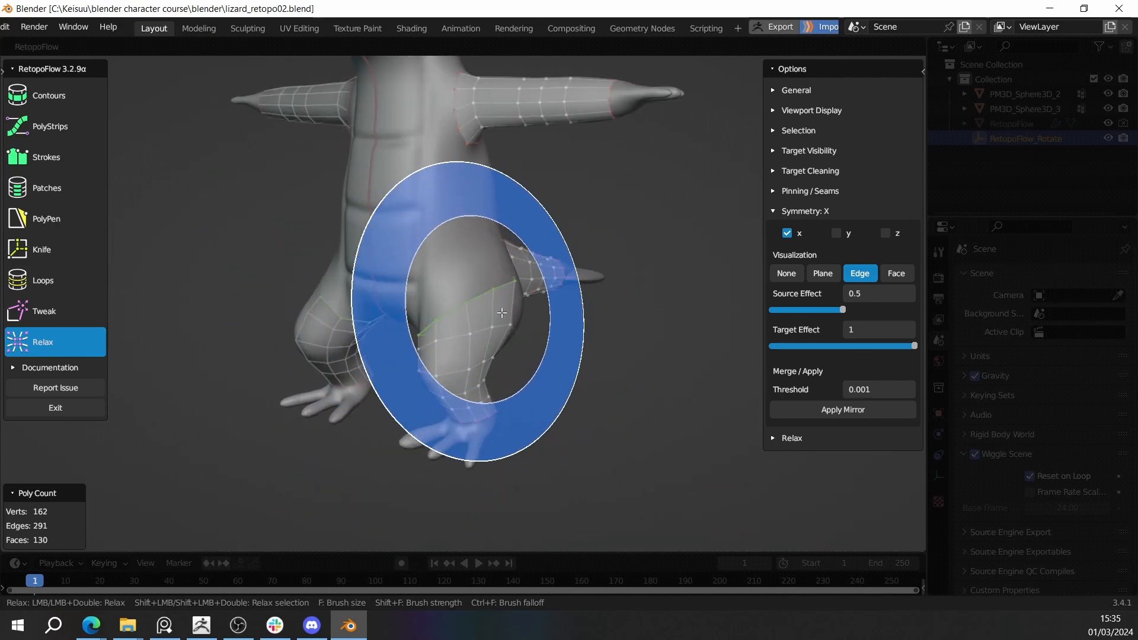
Step: Draw a slanted contour around the neck just above the arm and reduce it to 12 segments
mouse_move(524, 197)
shift+middle_down()
mouse_move(528, 330)
mouse_move(429, 242)
mouse_move(422, 311)
shift+middle_up()
scroll(430, 242, up, 3)
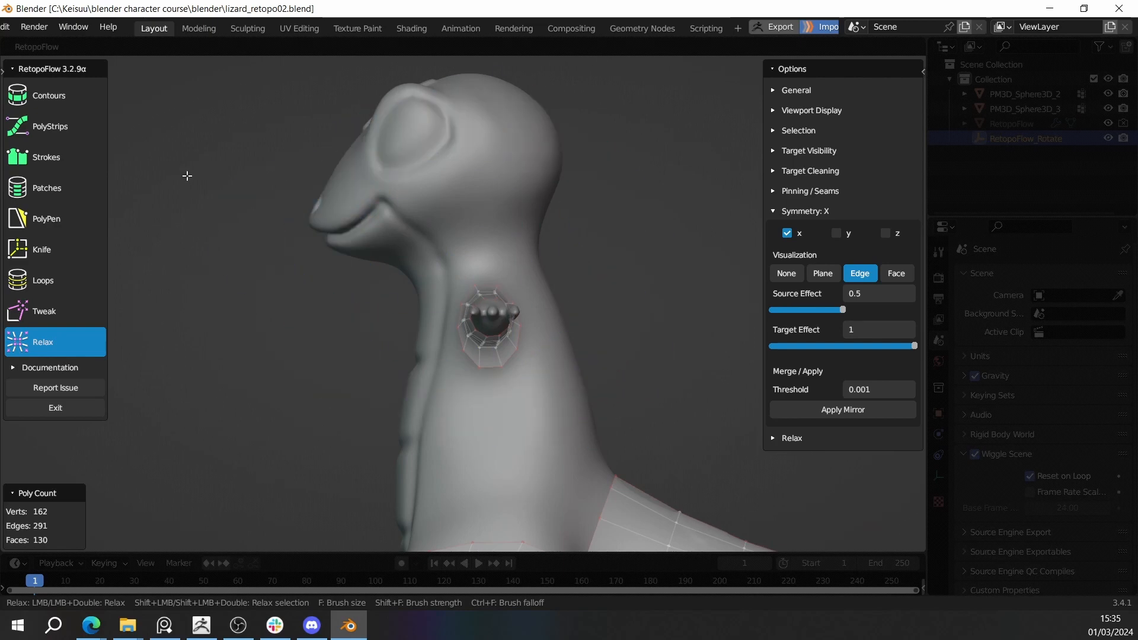
click(51, 102)
shift+middle_drag(333, 267, 272, 273)
scroll(268, 274, up, 2)
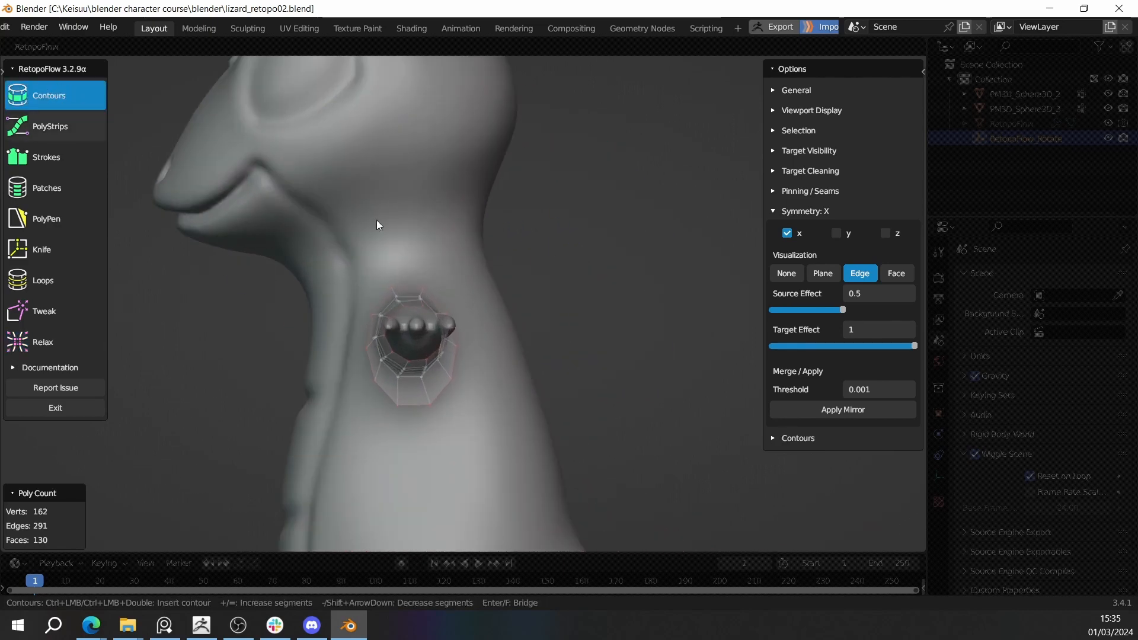
mouse_move(339, 297)
ctrl+mouse_down()
mouse_move(208, 300)
mouse_move(196, 314)
ctrl+mouse_up()
middle_drag(339, 302, 487, 255)
key(minus)
key(minus)
scroll(483, 261, up, 1)
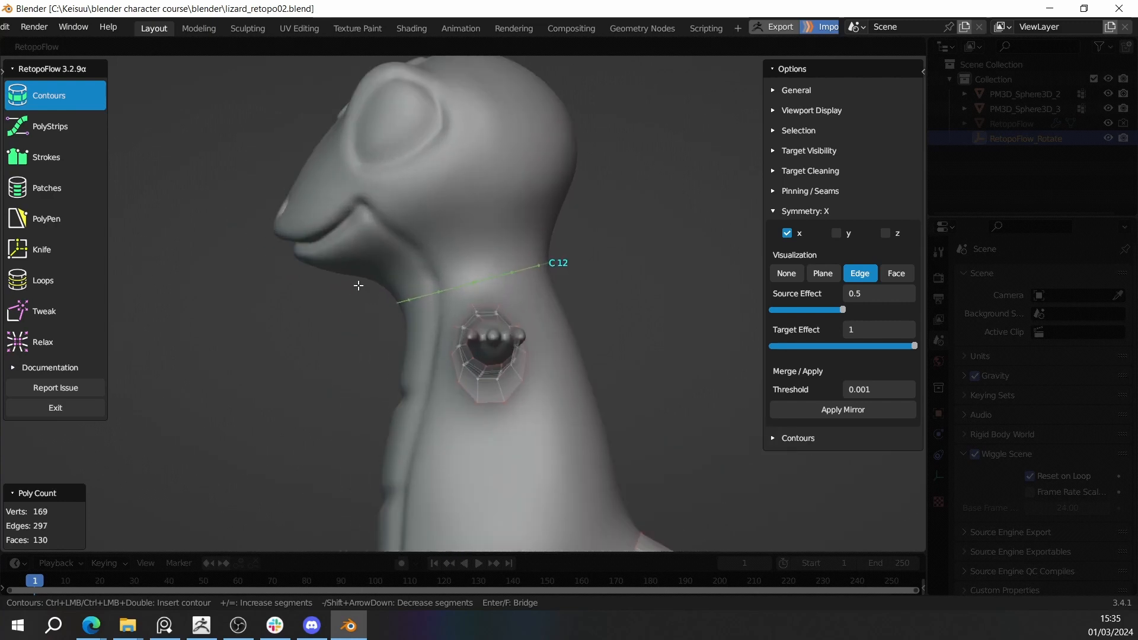
Step: Draw two more slanted contours above the neck loop, up to the jaw and the back of the head
drag(358, 285, 532, 241)
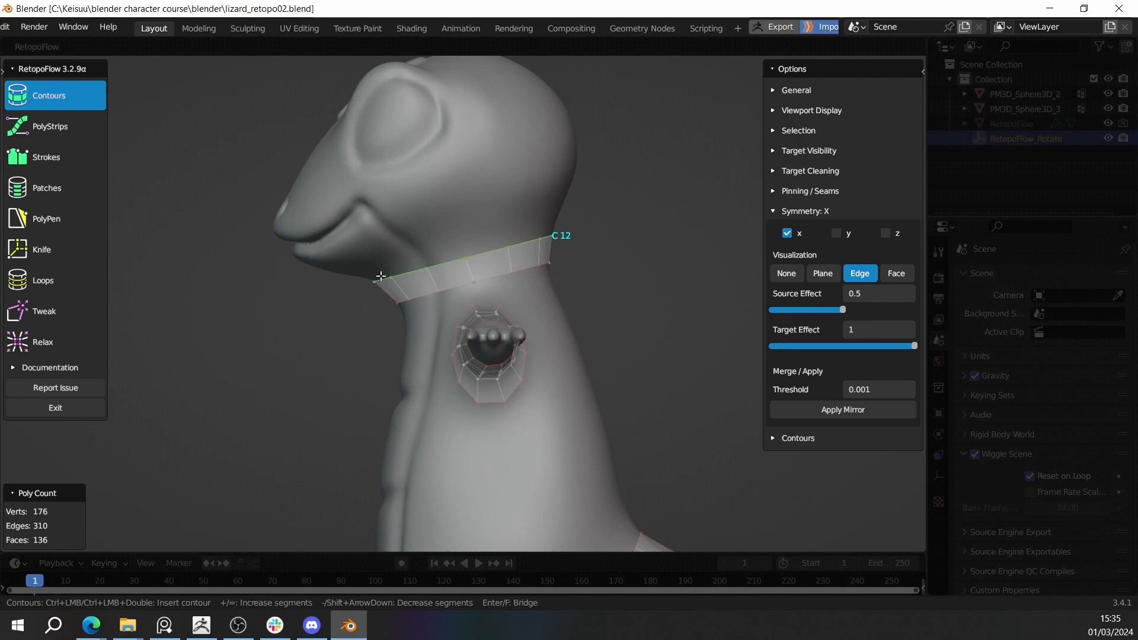
drag(317, 256, 648, 175)
middle_drag(525, 300, 453, 315)
Step: Select the lowest neck loop and extend it with one more contour below, near the shoulder
click(446, 290)
scroll(454, 314, up, 2)
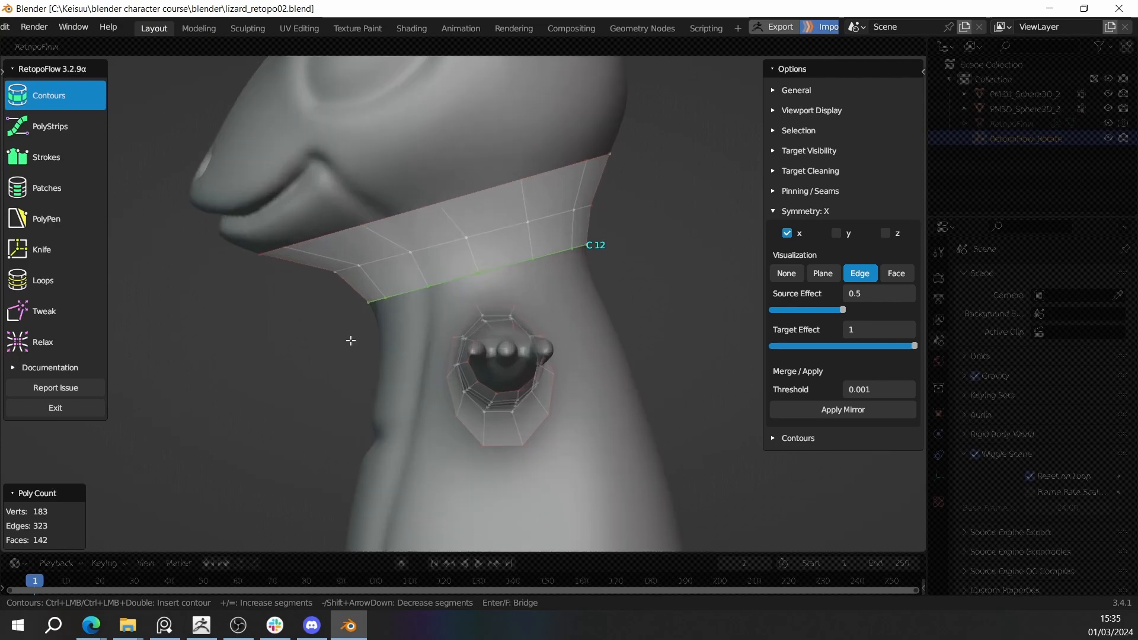
drag(403, 326, 654, 248)
Step: Examine the neck loops and the uncovered torso between arms, legs and tail from the front and side
scroll(593, 265, down, 5)
middle_drag(592, 265, 557, 263)
scroll(617, 322, up, 4)
scroll(553, 328, down, 4)
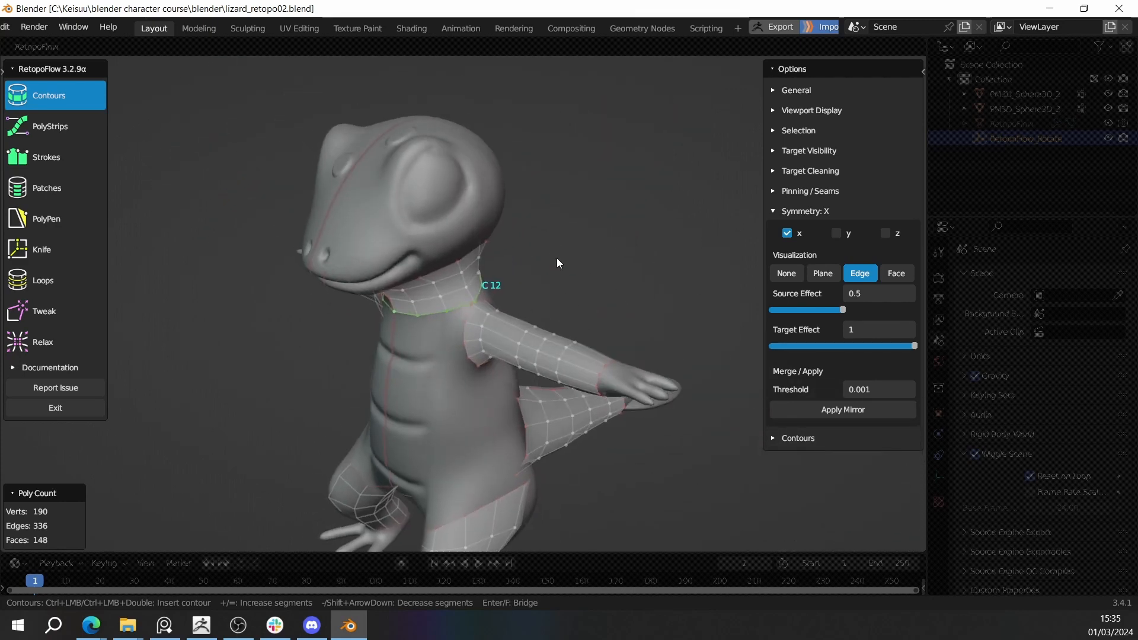
middle_drag(639, 203, 426, 226)
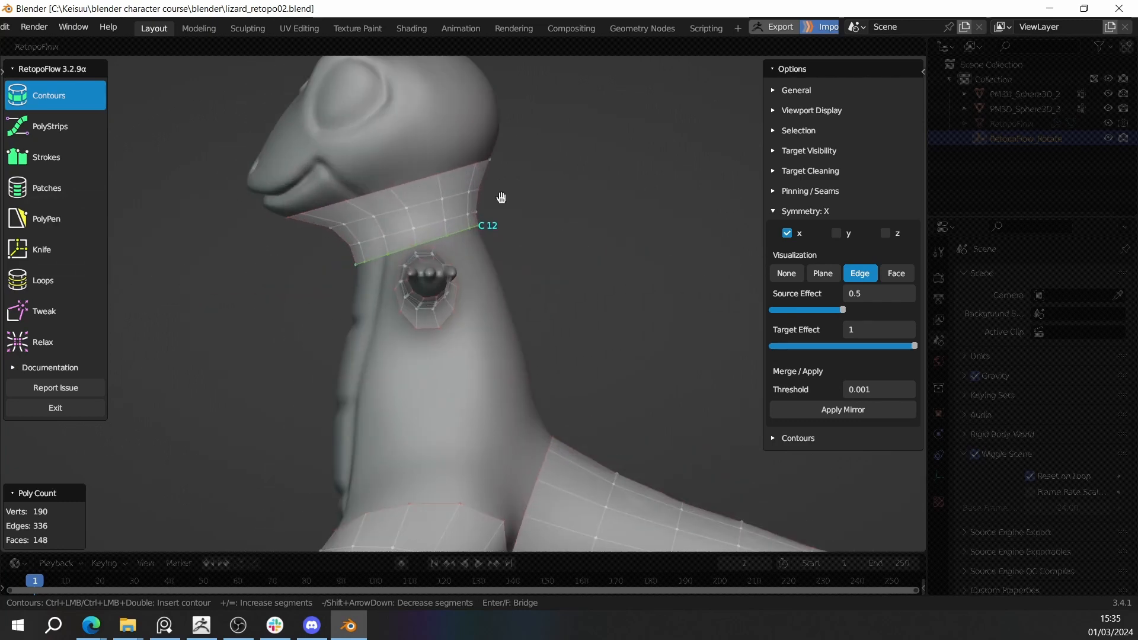
middle_drag(502, 197, 574, 234)
scroll(528, 201, down, 4)
middle_drag(529, 202, 712, 214)
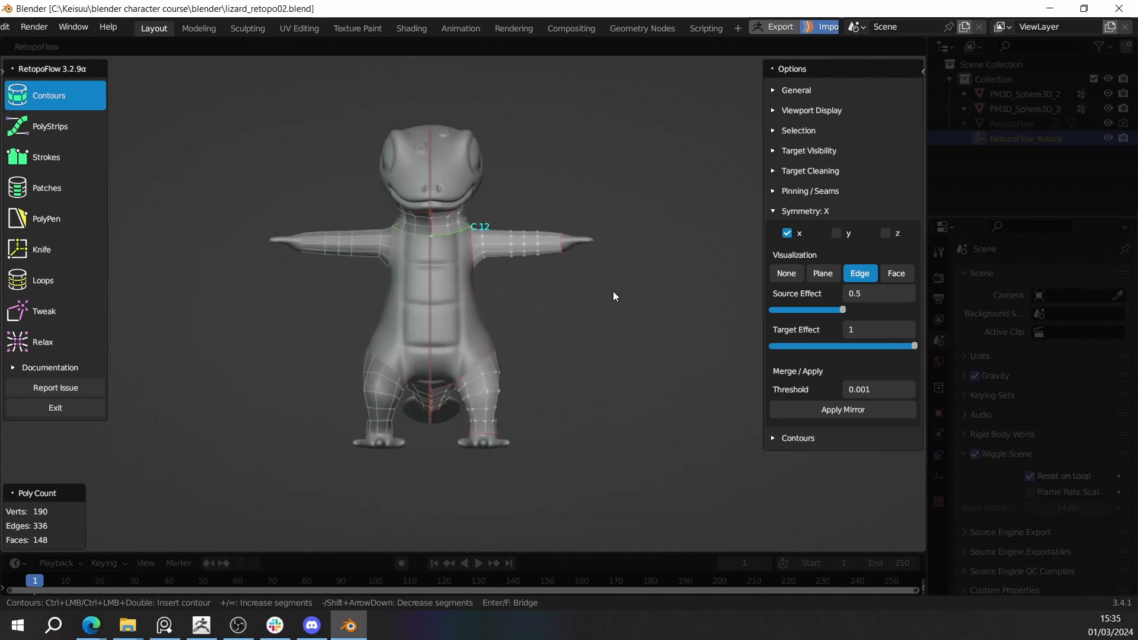
scroll(594, 220, up, 3)
shift+middle_drag(598, 324, 569, 214)
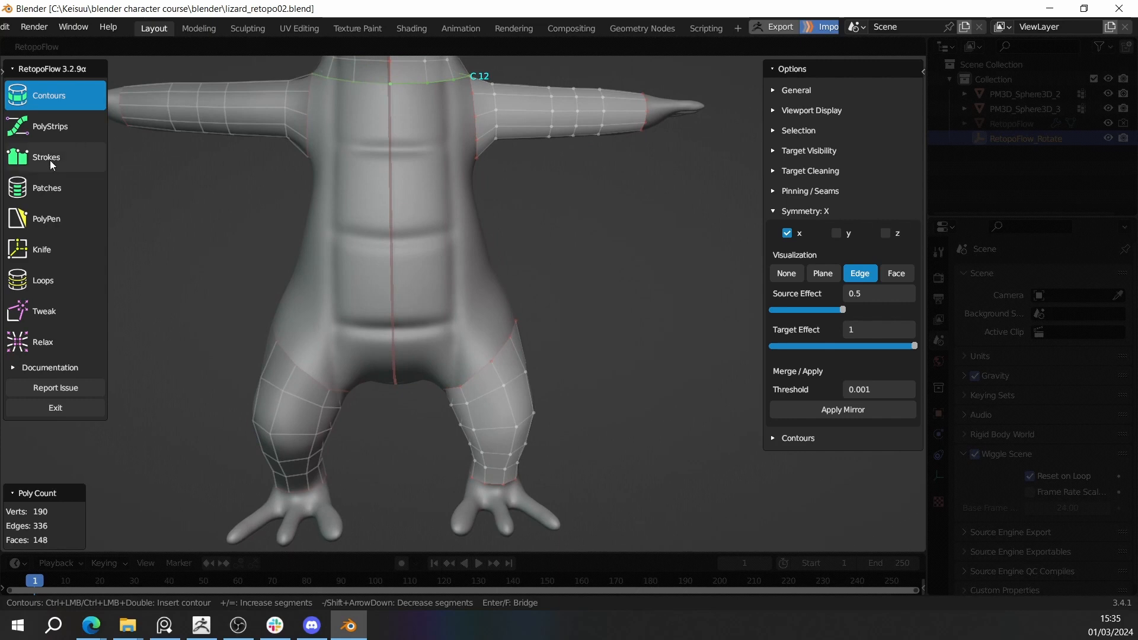
click(83, 225)
middle_drag(427, 336, 560, 274)
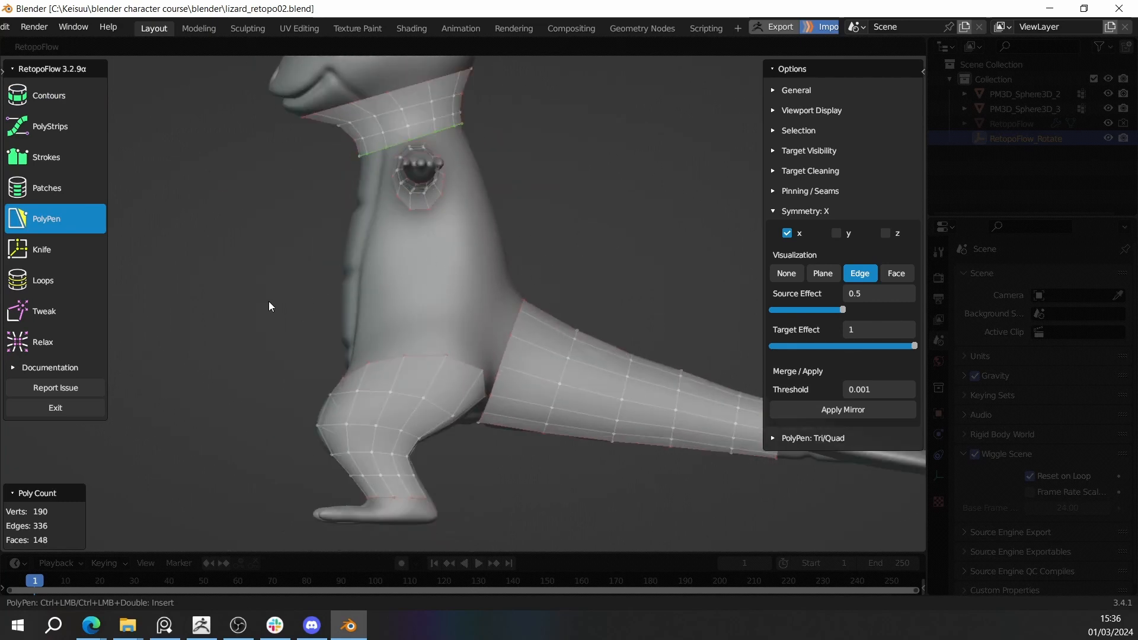
Step: Try to draw a Contours loop around the torso below the arms while the neck loop is selected, and undo it
key(1)
middle_drag(296, 204, 410, 218)
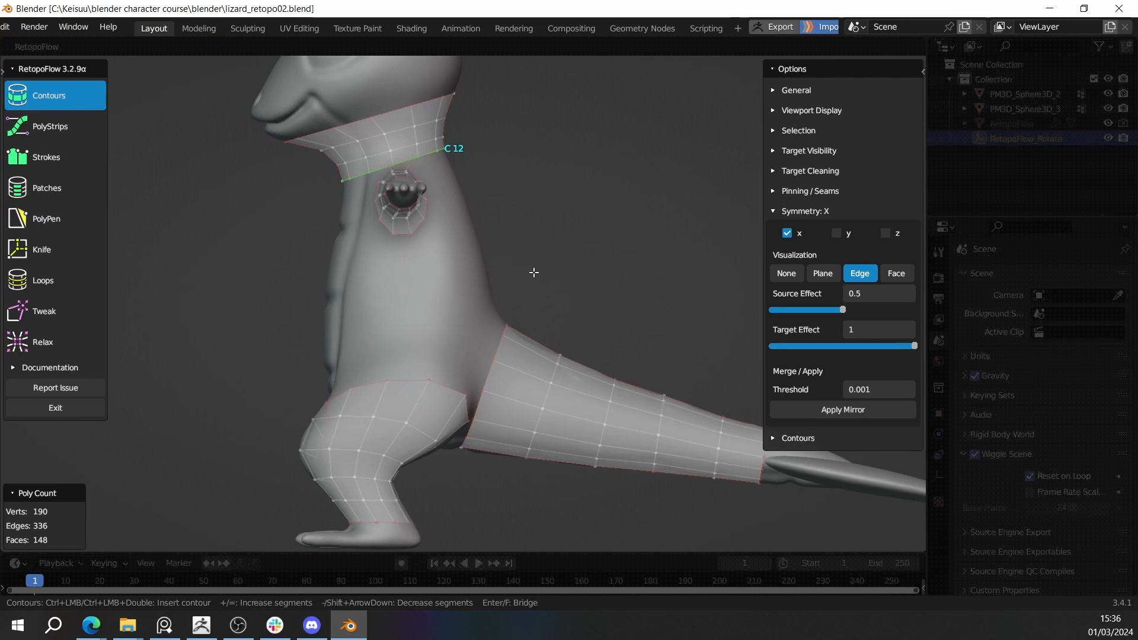
drag(341, 325, 294, 339)
middle_drag(325, 295, 347, 175)
scroll(340, 136, down, 2)
mouse_move(339, 135)
middle_down()
mouse_move(374, 226)
mouse_move(379, 277)
middle_up()
key(ctrl+z)
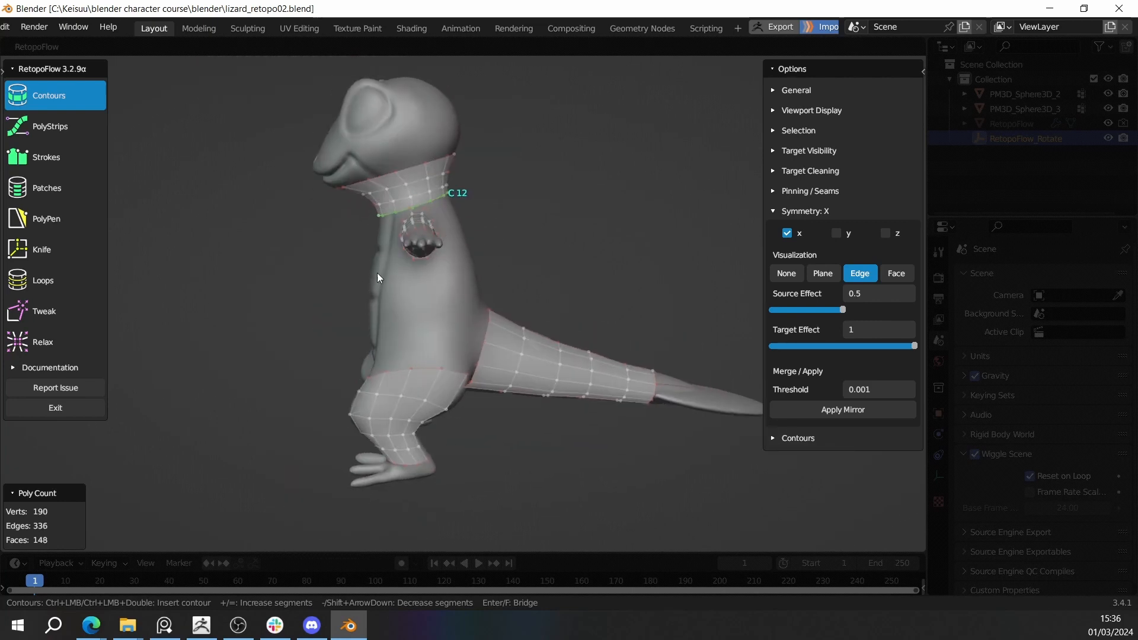
drag(466, 290, 503, 285)
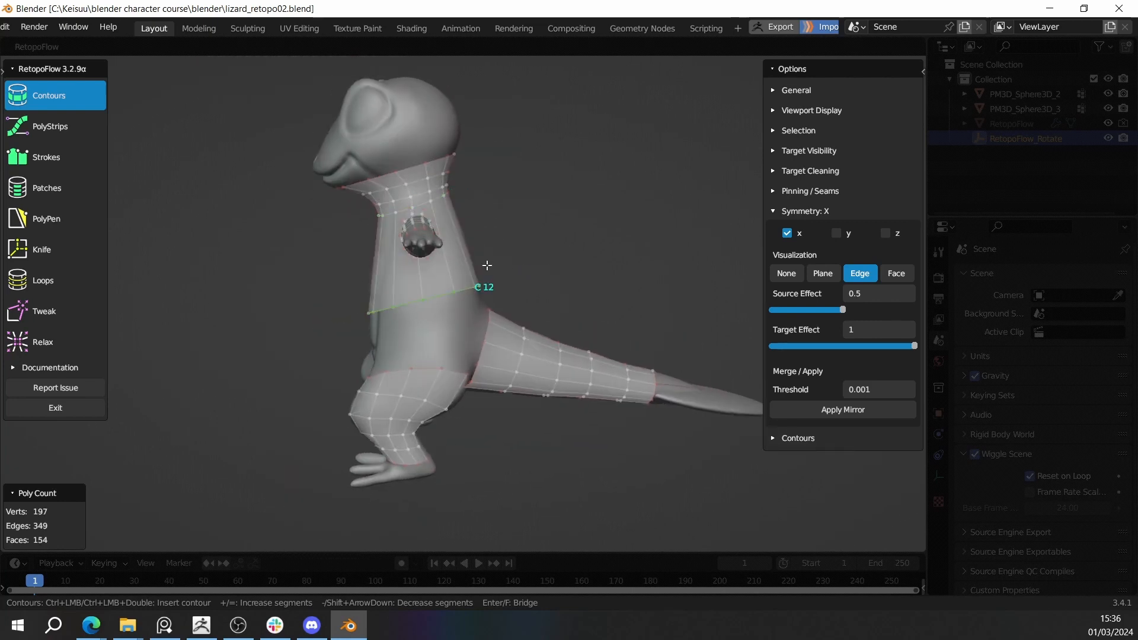
key(ctrl+z)
Step: With the neck loop deselected, draw a separate 12-segment contour around the waist above the tail and two more up towards the arm
middle_drag(486, 265, 490, 242)
scroll(524, 296, up, 3)
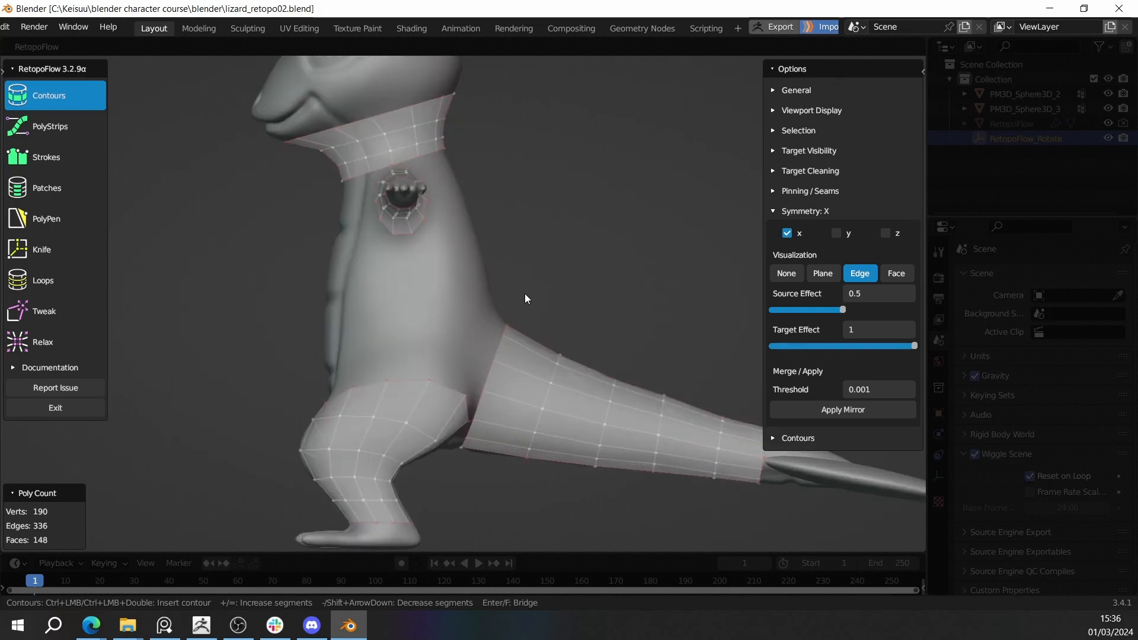
ctrl+drag(348, 330, 292, 336)
middle_drag(347, 325, 396, 296)
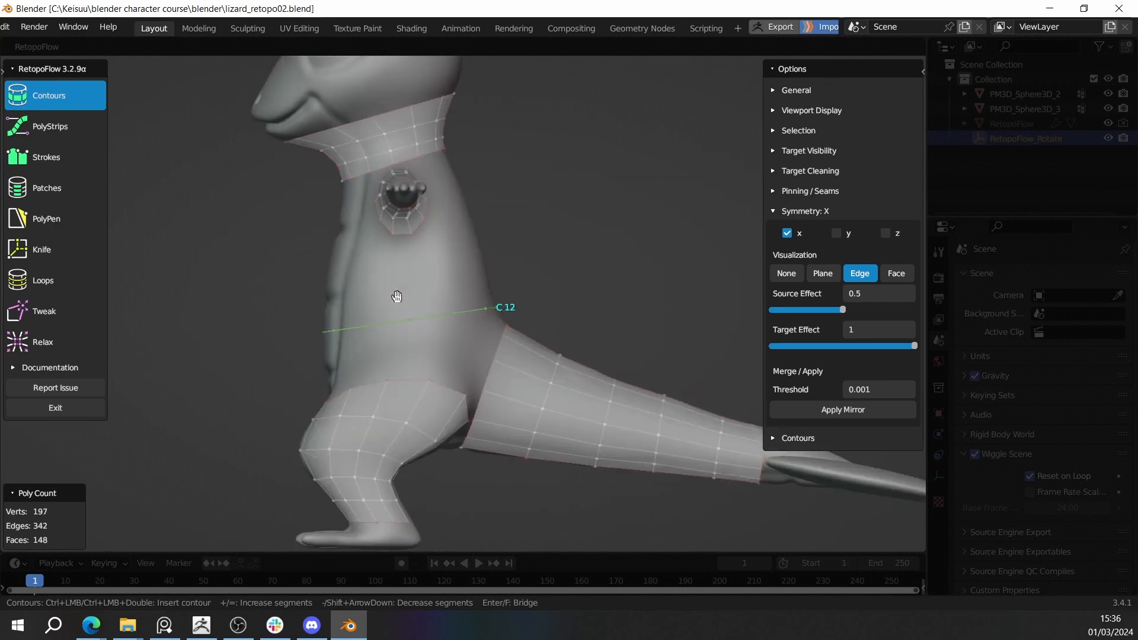
mouse_move(523, 258)
ctrl+mouse_down()
mouse_move(293, 264)
mouse_move(252, 291)
ctrl+mouse_up()
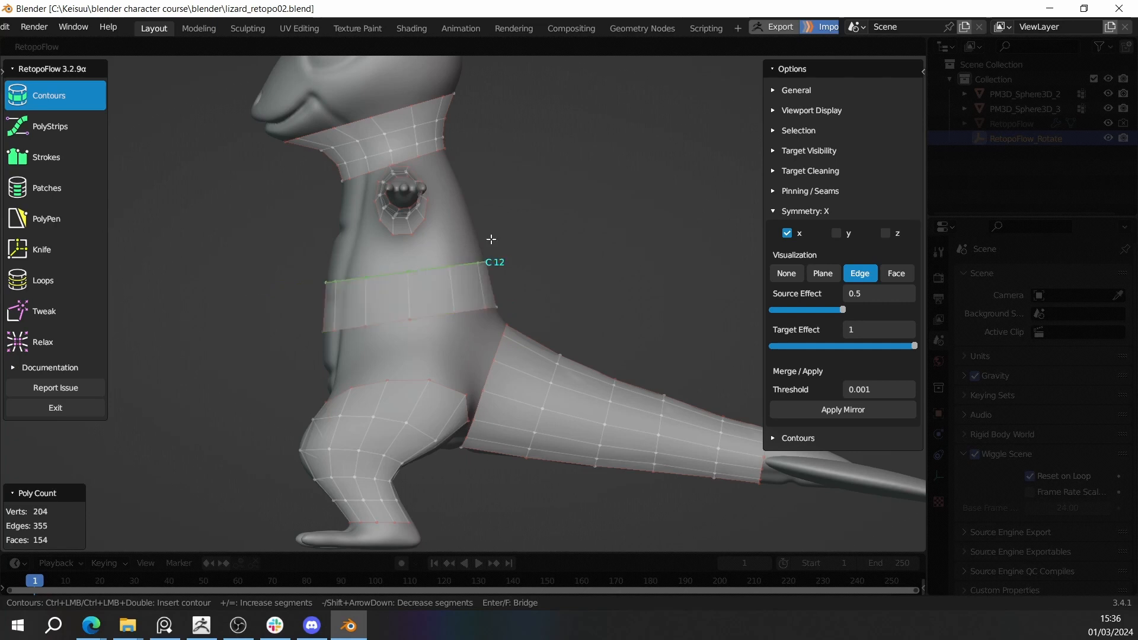
mouse_move(525, 220)
ctrl+mouse_down()
mouse_move(246, 264)
mouse_move(258, 269)
ctrl+mouse_up()
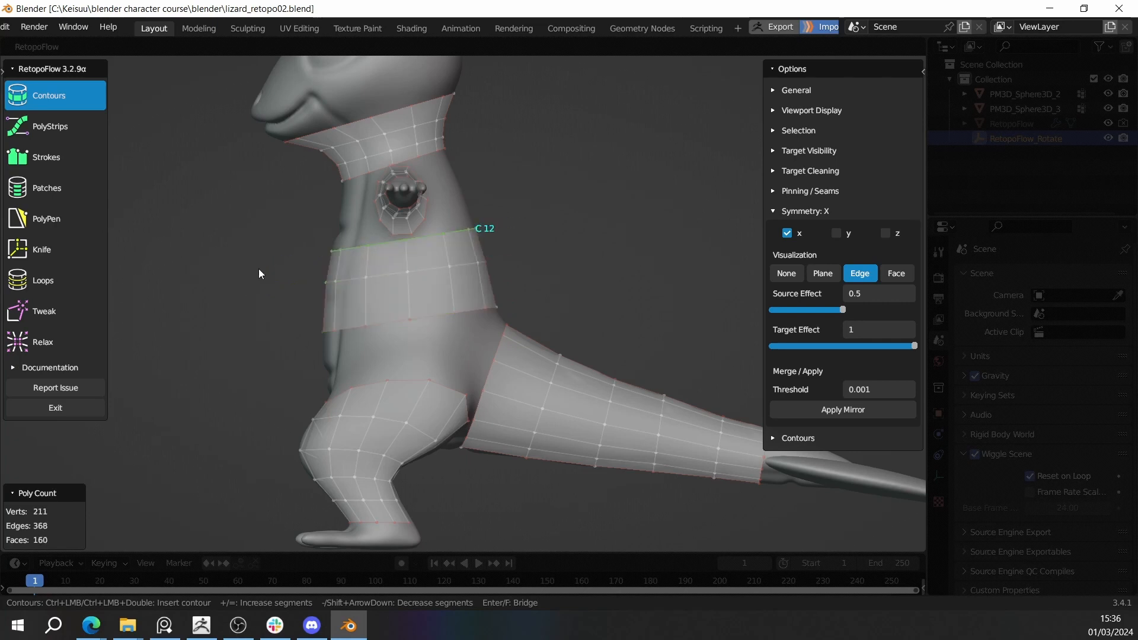
Step: With PolyPen, draw a quad across the underside between the inner thigh edge and the symmetry line
mouse_move(258, 269)
middle_down()
mouse_move(334, 296)
mouse_move(503, 297)
mouse_move(510, 310)
mouse_move(465, 287)
mouse_move(325, 259)
mouse_move(440, 317)
mouse_move(432, 250)
mouse_move(306, 256)
mouse_move(452, 255)
mouse_move(353, 356)
mouse_move(415, 297)
mouse_move(480, 320)
mouse_move(521, 203)
mouse_move(517, 214)
mouse_move(494, 202)
mouse_move(482, 328)
mouse_move(497, 303)
mouse_move(499, 234)
mouse_move(533, 186)
middle_up()
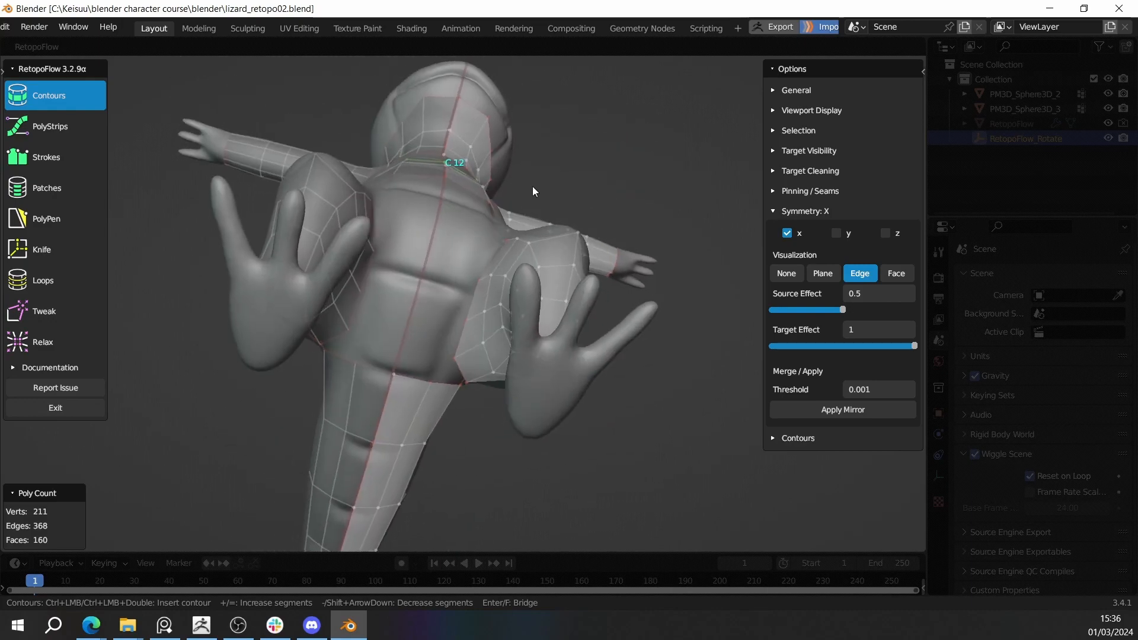
middle_drag(271, 214, 255, 237)
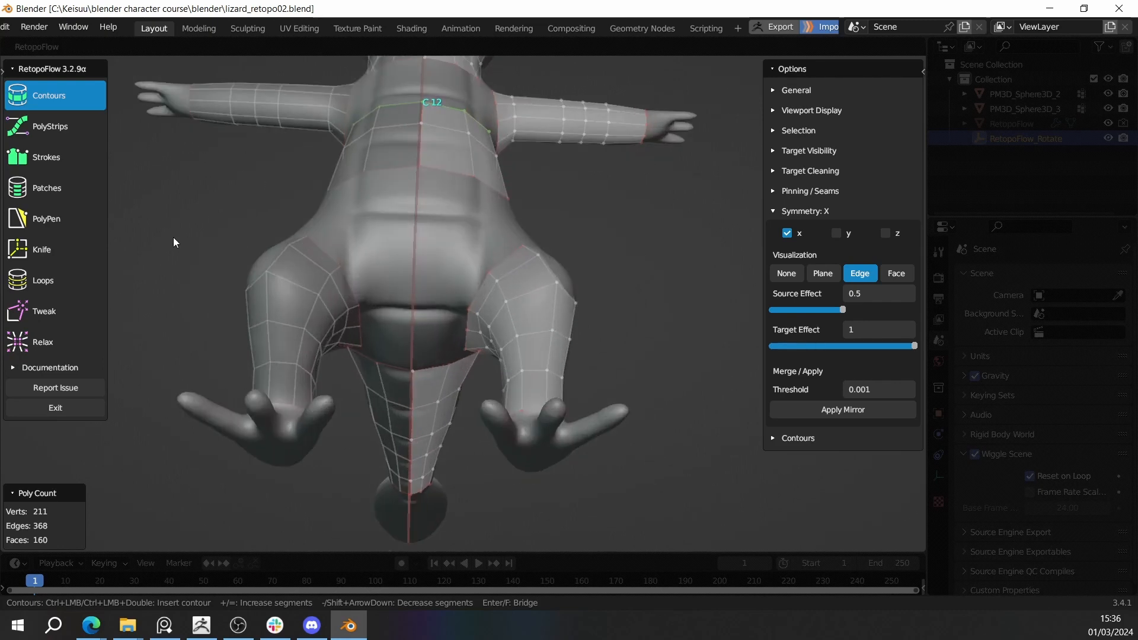
click(69, 215)
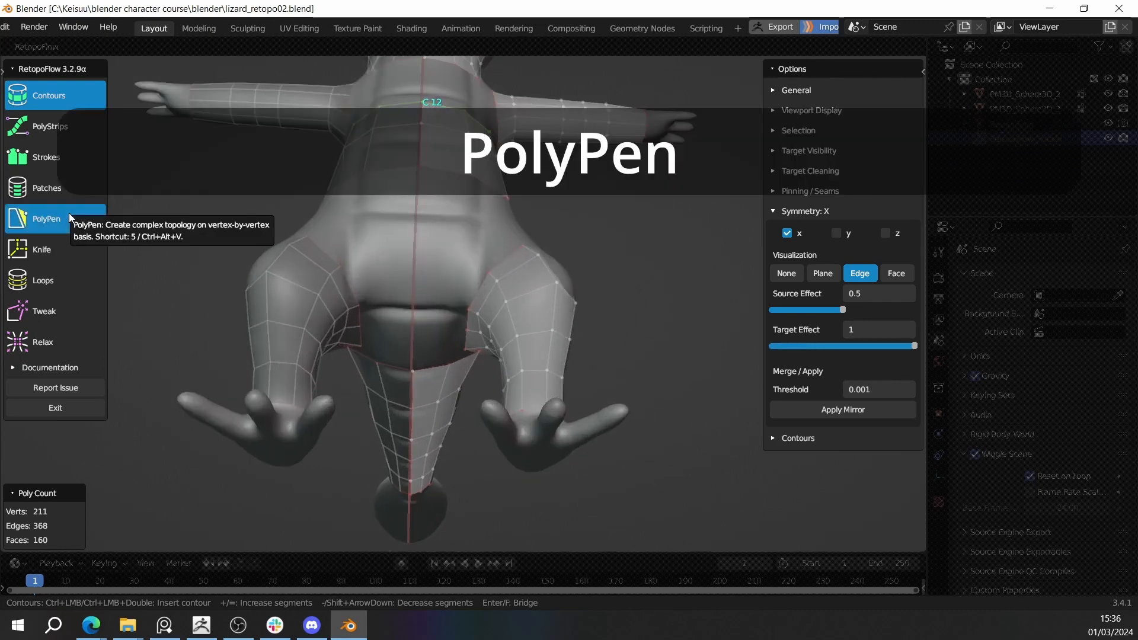
middle_drag(435, 333, 386, 315)
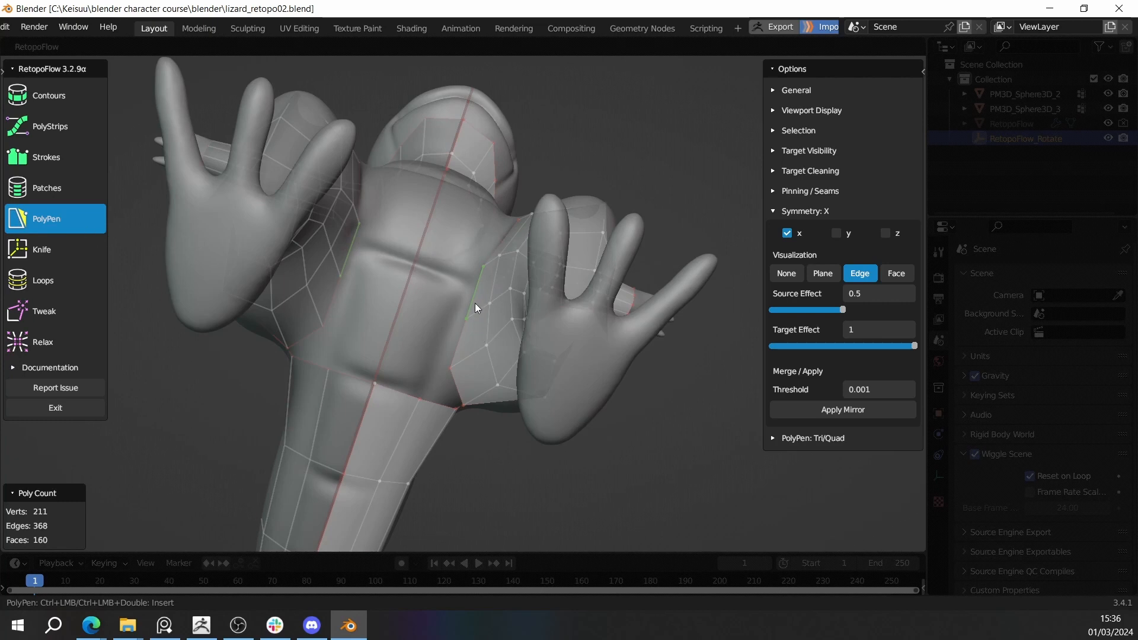
middle_drag(478, 282, 425, 305)
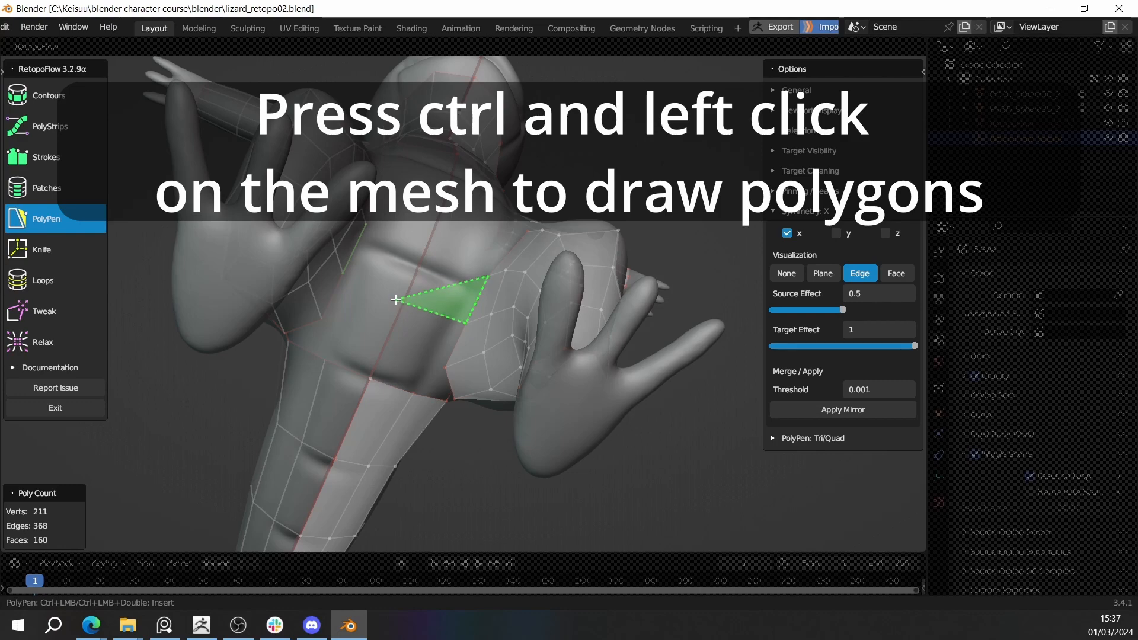
ctrl+click(406, 299)
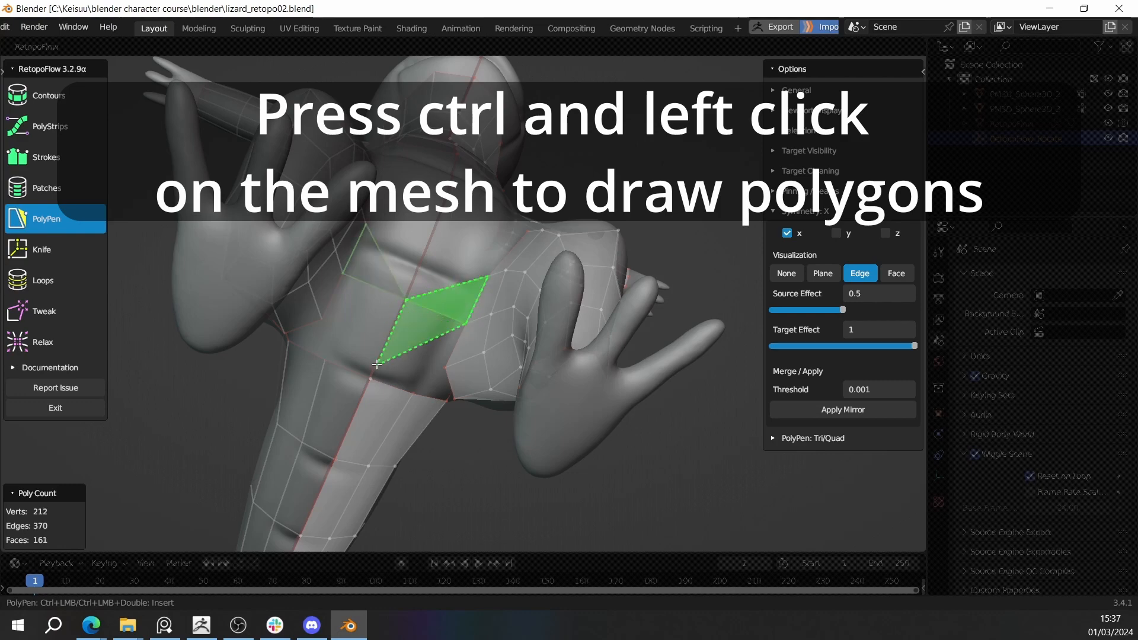
ctrl+click(488, 274)
middle_drag(488, 275, 441, 185)
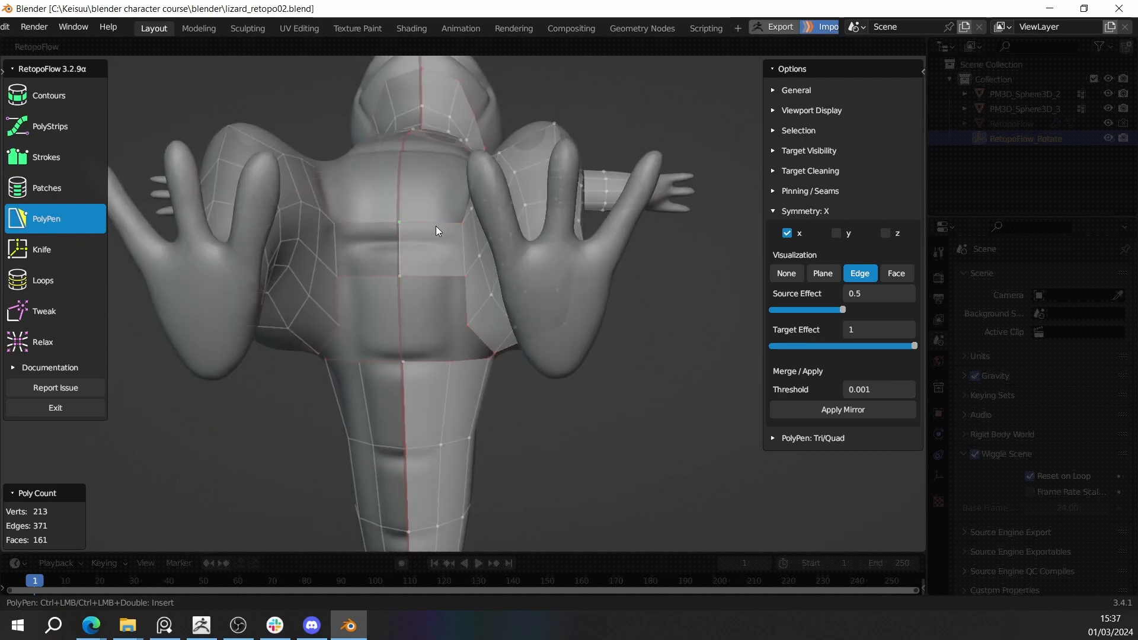
Step: Add a second PolyPen quad behind the first, joining the next inner thigh vertex to the symmetry line towards the tail
middle_drag(435, 230, 490, 238)
middle_drag(463, 277, 540, 242)
middle_drag(440, 240, 561, 280)
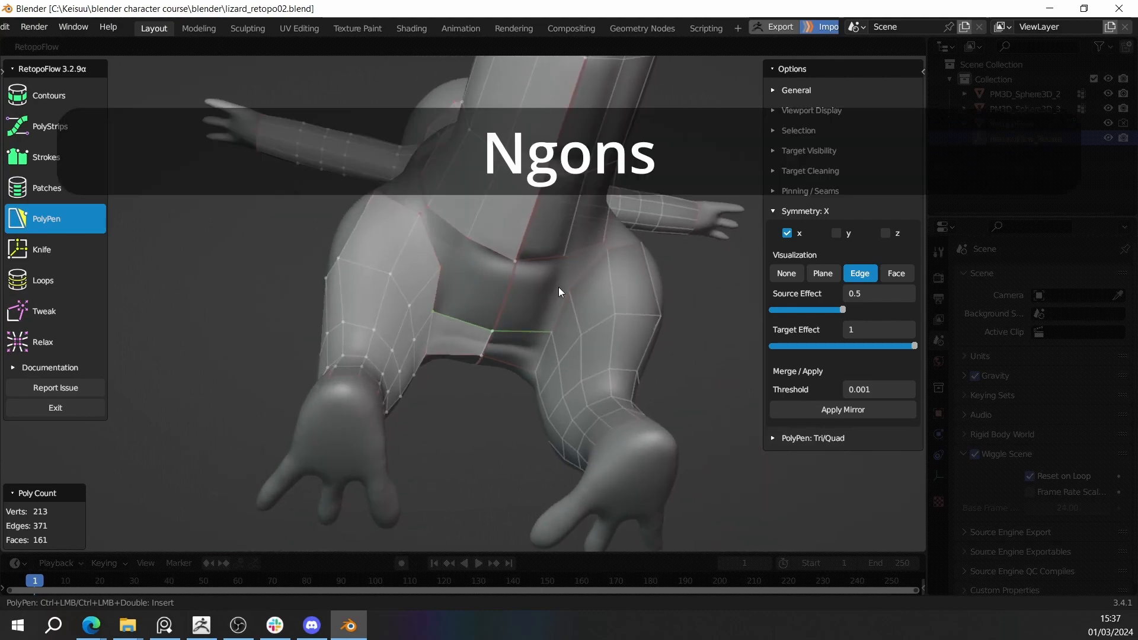
scroll(551, 296, up, 2)
middle_drag(466, 278, 413, 309)
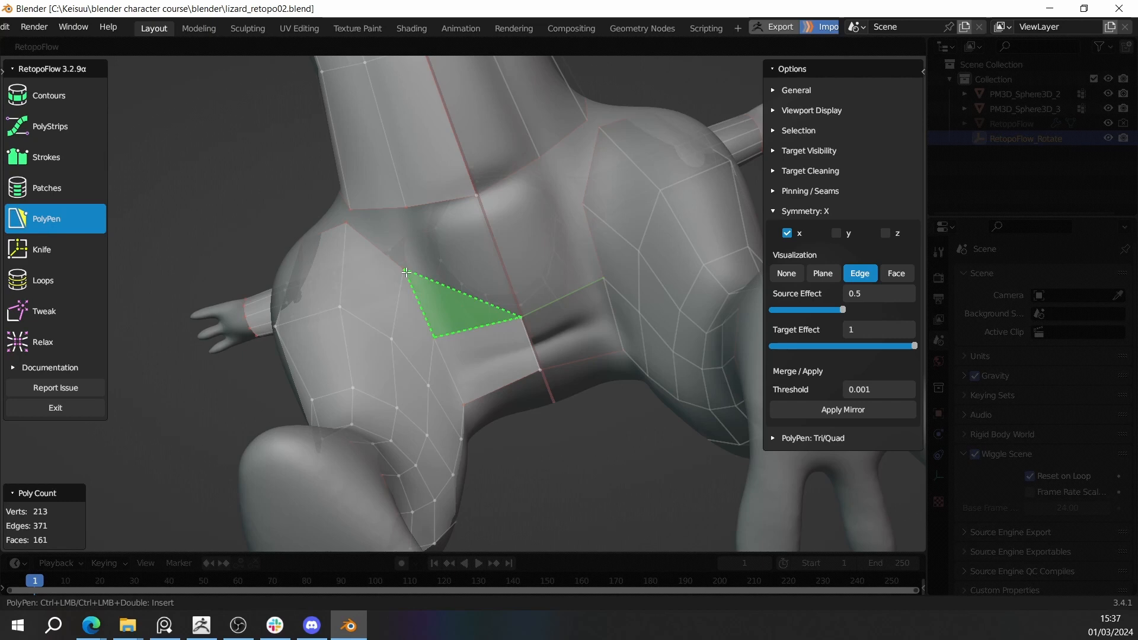
click(405, 270)
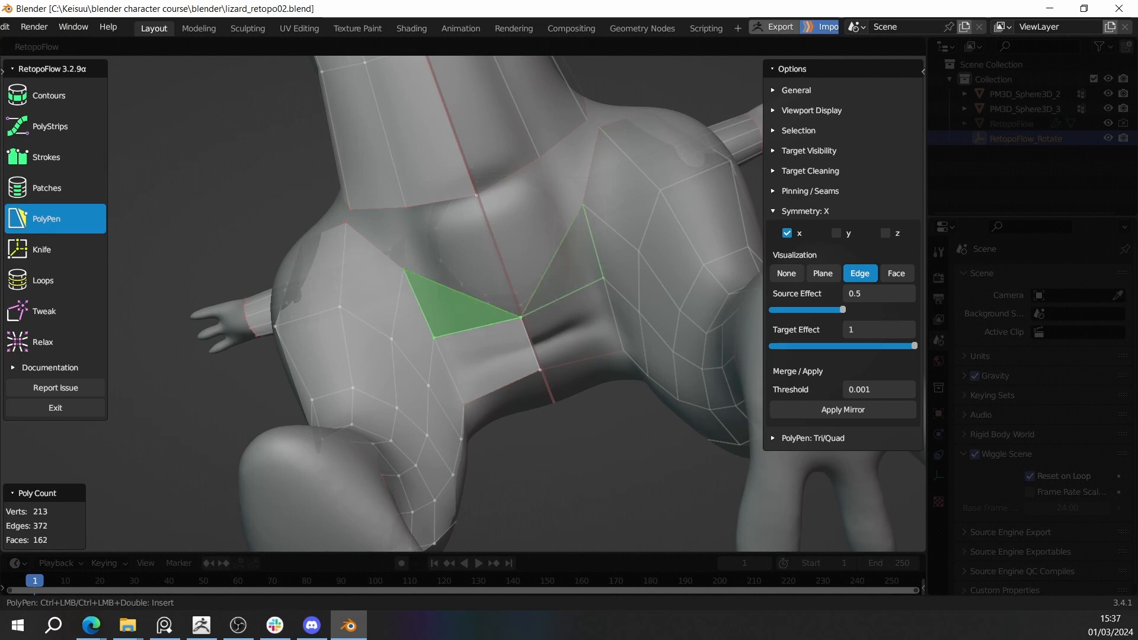
ctrl+click(506, 242)
scroll(506, 234, down, 4)
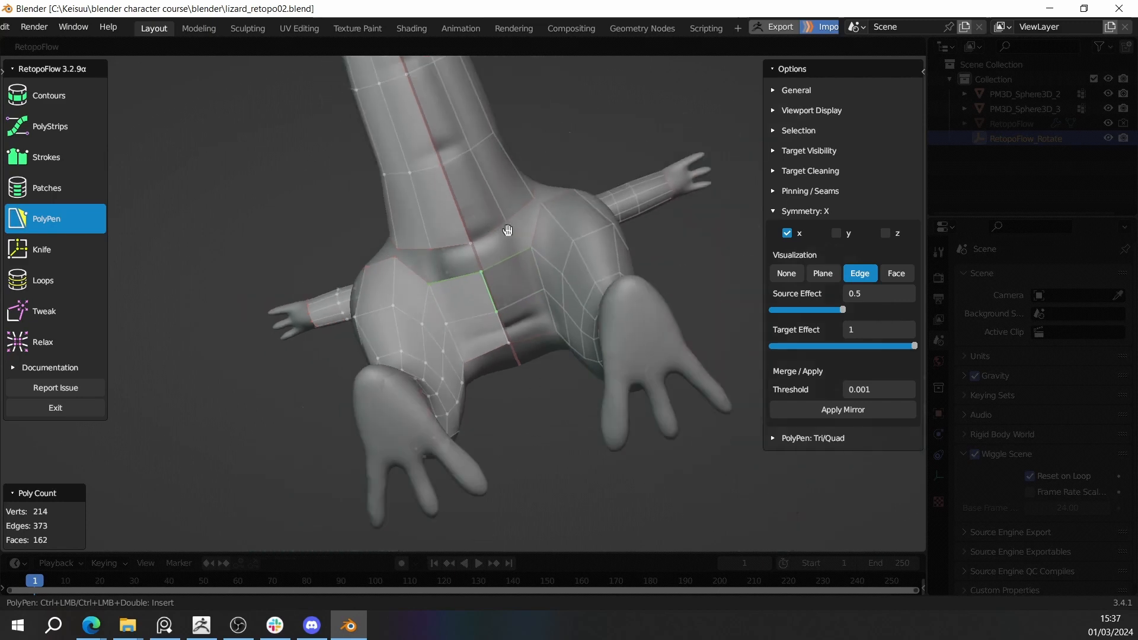
Step: Fill a quad between the underside's rear edge and the tail base edge beside the symmetry line
middle_drag(506, 231, 572, 259)
scroll(574, 260, up, 2)
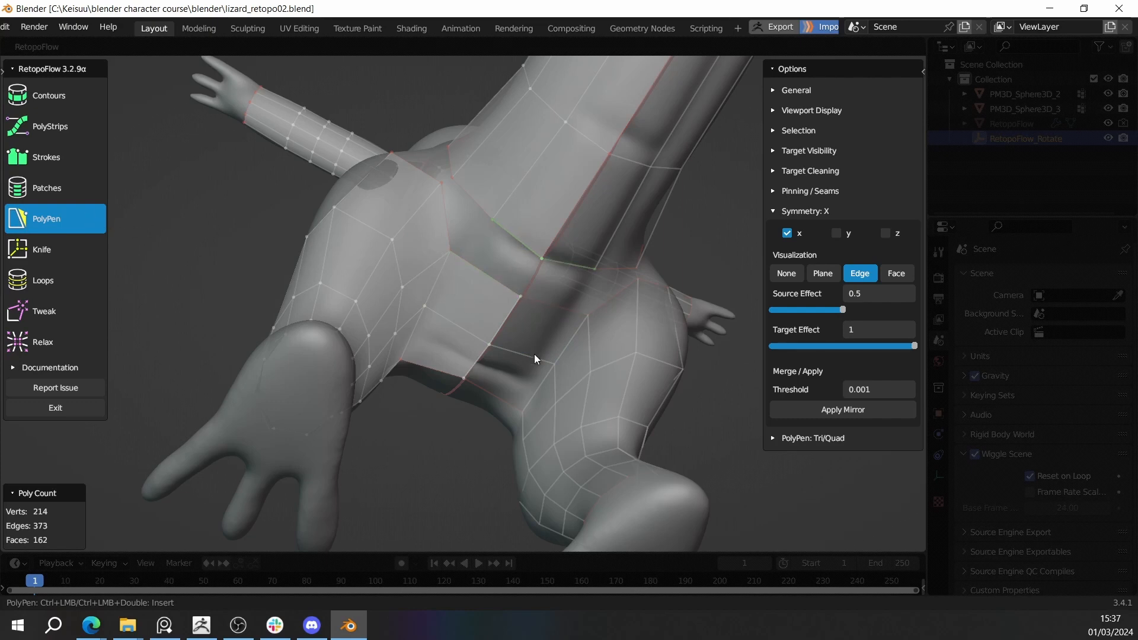
ctrl+click(485, 272)
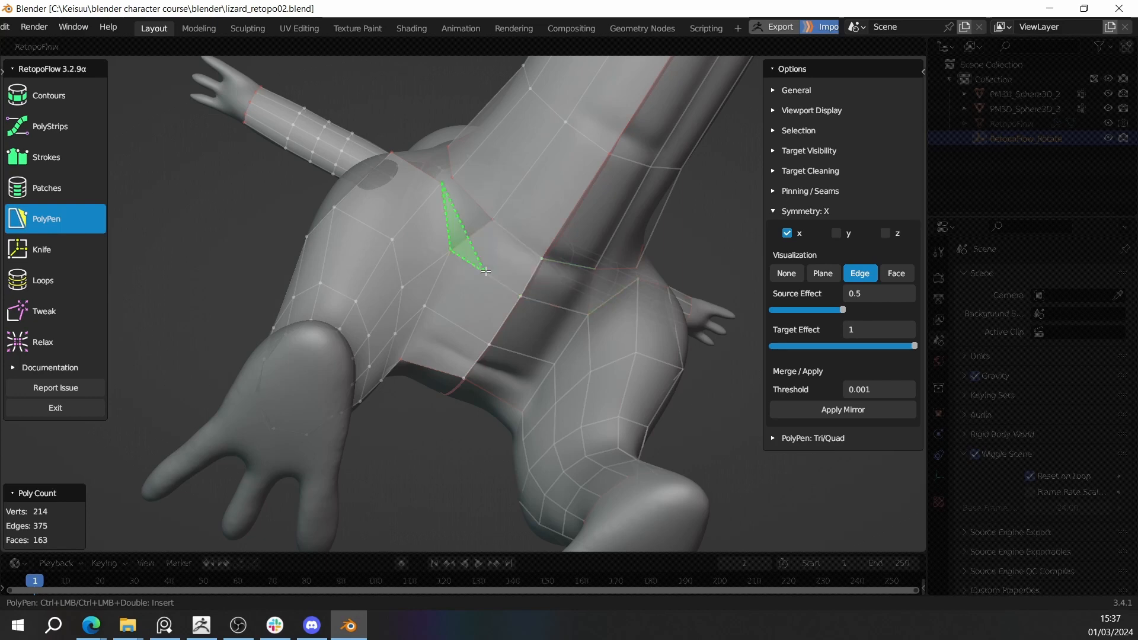
Step: Fill the gap between the rear of the thigh and the tail base with two PolyPen quads
middle_drag(484, 272, 571, 280)
ctrl+click(470, 259)
ctrl+click(398, 267)
scroll(553, 319, up, 2)
scroll(575, 317, down, 2)
scroll(570, 279, up, 2)
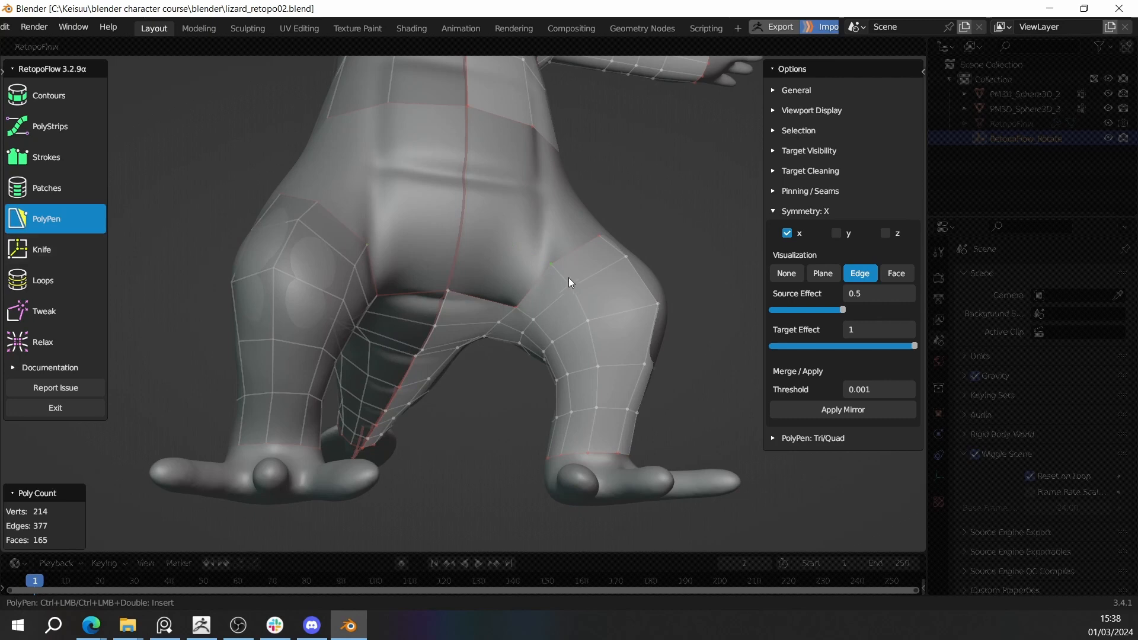
Step: Extend a PolyPen quad upwards from the inner front edge of the thigh's top loop towards the waist
middle_drag(568, 277, 594, 267)
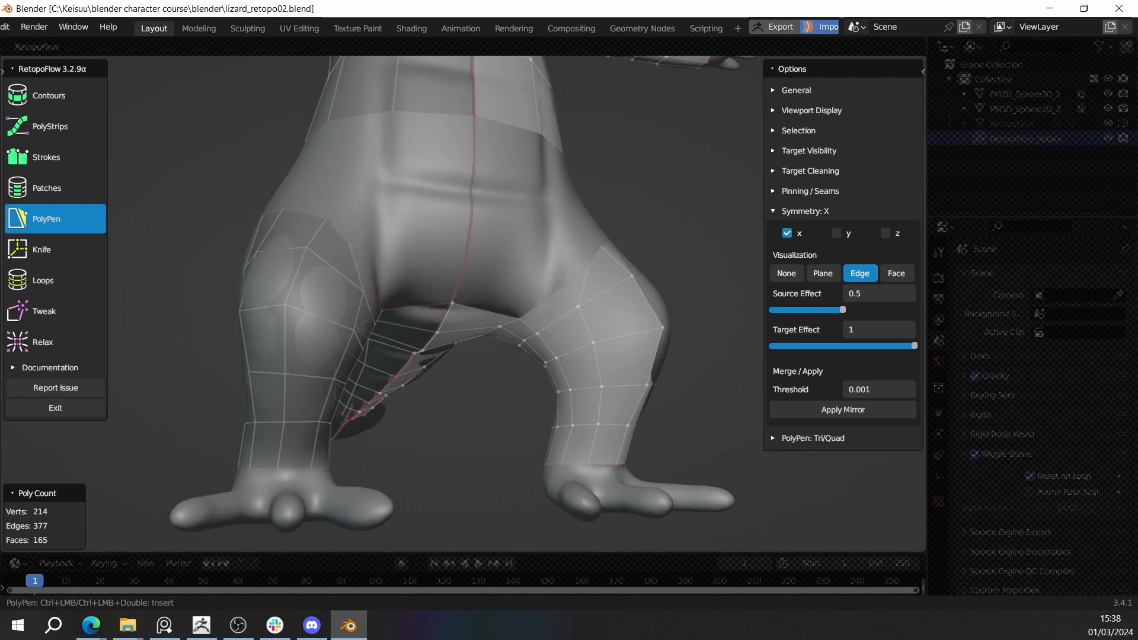
middle_drag(558, 274, 444, 296)
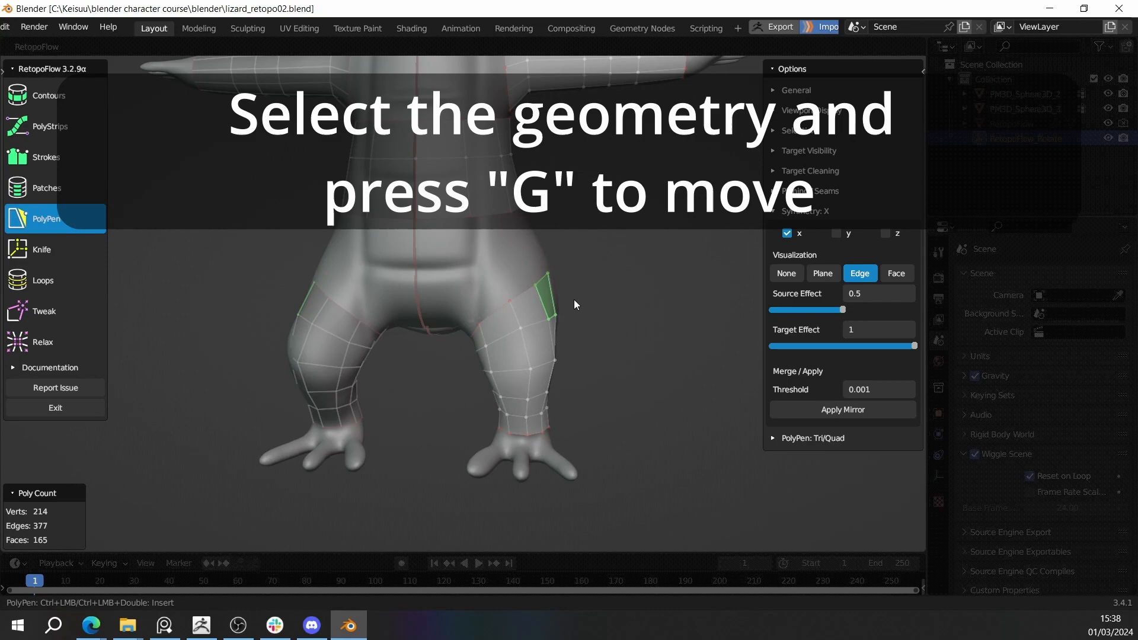
middle_drag(573, 300, 439, 320)
drag(470, 294, 450, 352)
middle_drag(450, 353, 497, 302)
click(512, 364)
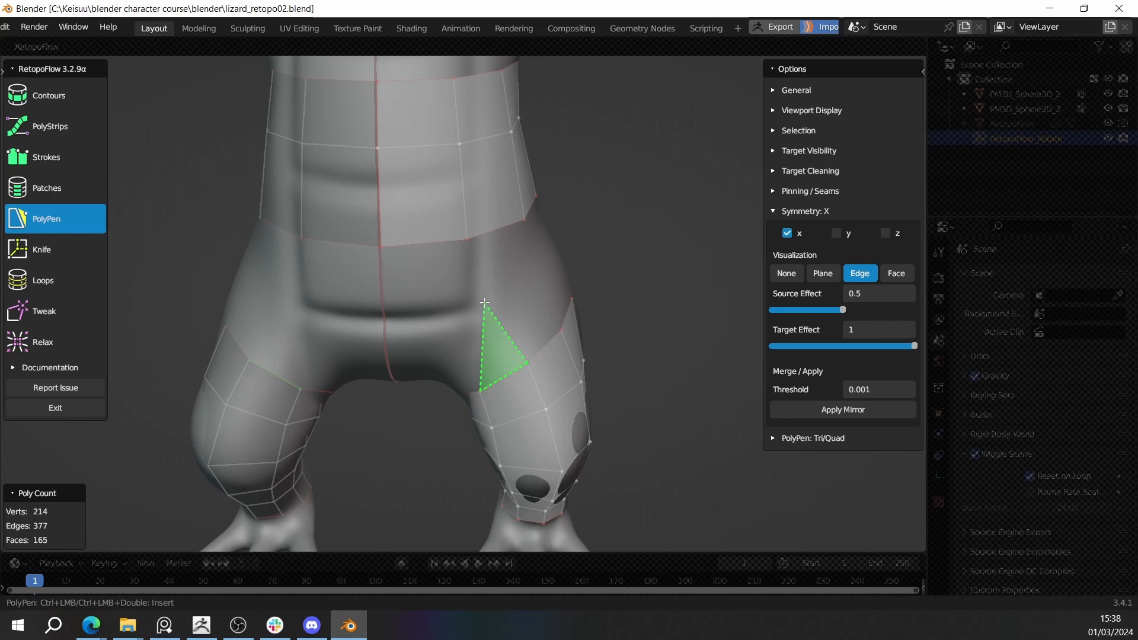
ctrl+click(530, 299)
Step: Continue the strip from that quad with two more quads around the outer hip, between the thigh and the waist loop
middle_drag(530, 299, 485, 343)
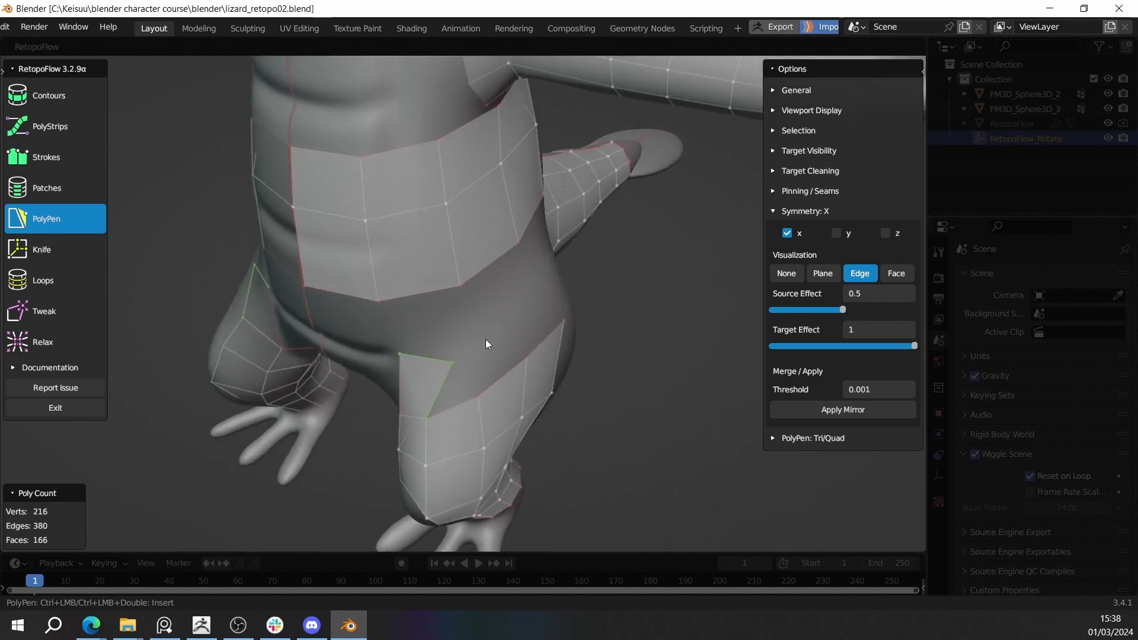
ctrl+click(490, 334)
ctrl+click(463, 299)
middle_drag(515, 301, 415, 266)
ctrl+click(486, 277)
ctrl+click(486, 278)
scroll(486, 278, down, 2)
scroll(447, 280, up, 2)
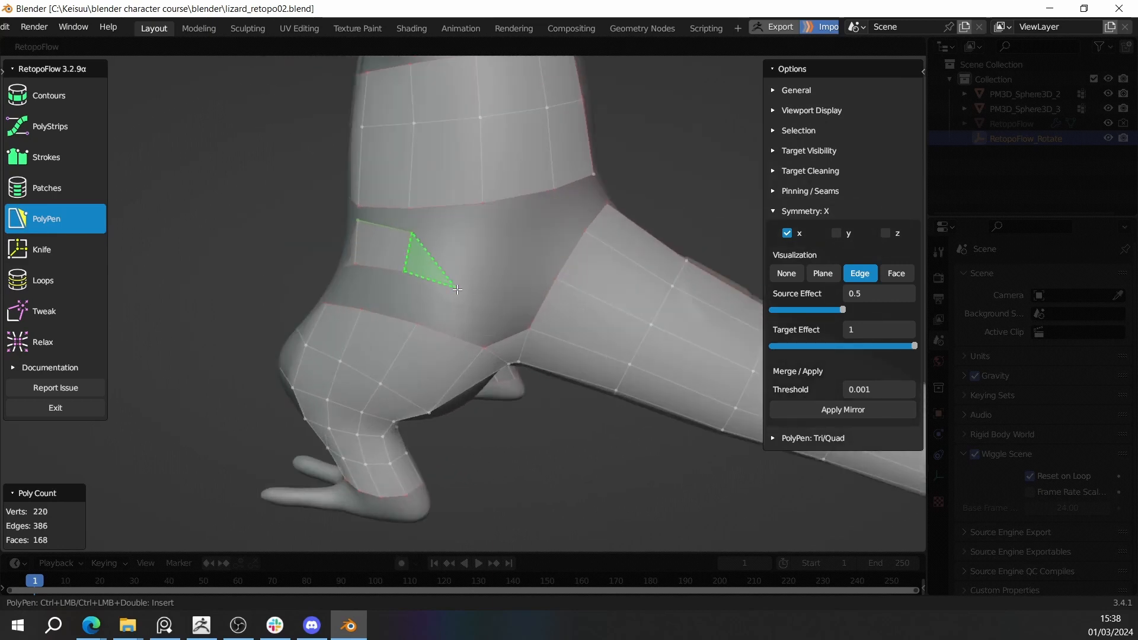
Step: Add another quad towards the tail and join the end of the hip strip to the tail base
ctrl+click(457, 289)
ctrl+click(492, 264)
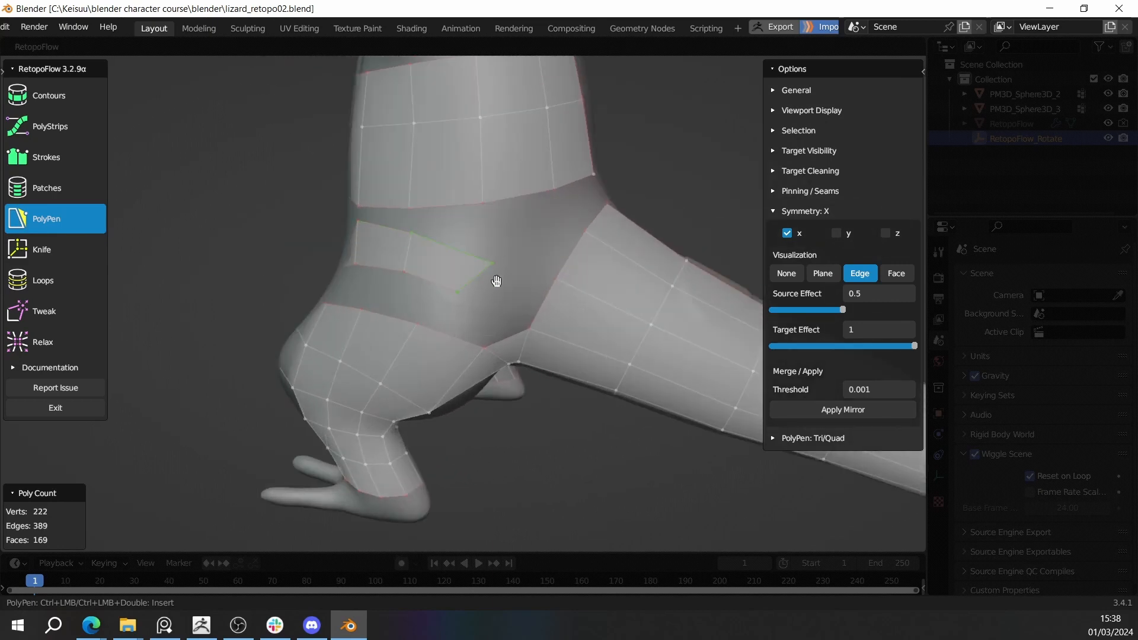
ctrl+click(513, 334)
Step: Bridge the waist's lower back edge to the tail's upper edge beside the symmetry line with a quad
scroll(508, 330, down, 4)
middle_drag(508, 330, 510, 239)
scroll(562, 314, up, 3)
scroll(463, 276, down, 3)
scroll(486, 255, up, 3)
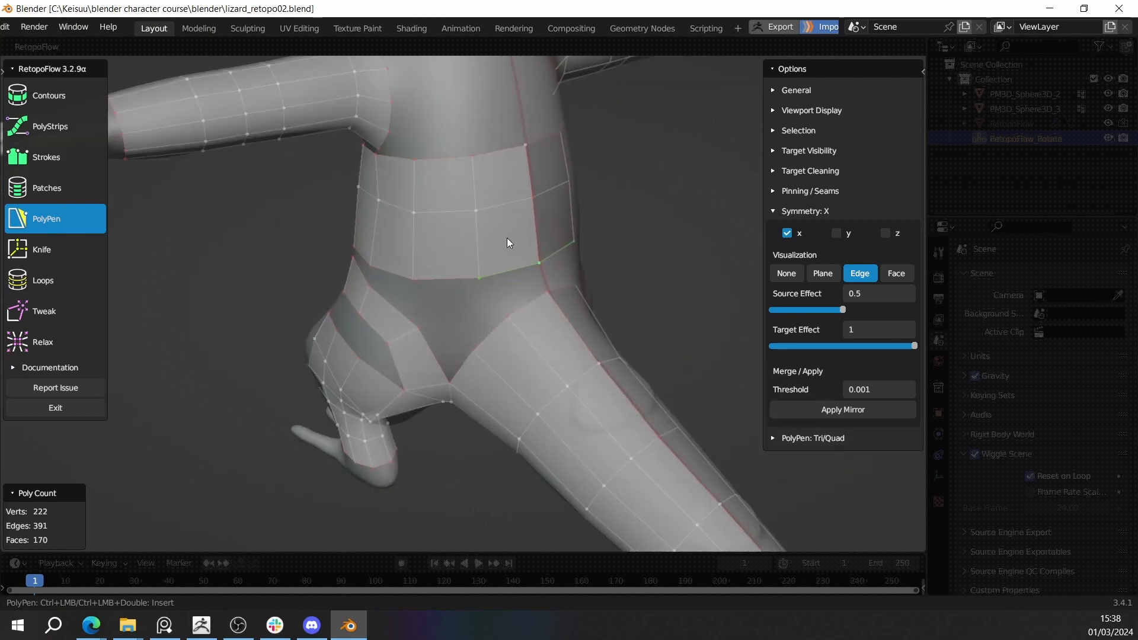
middle_drag(526, 299, 460, 283)
click(486, 303)
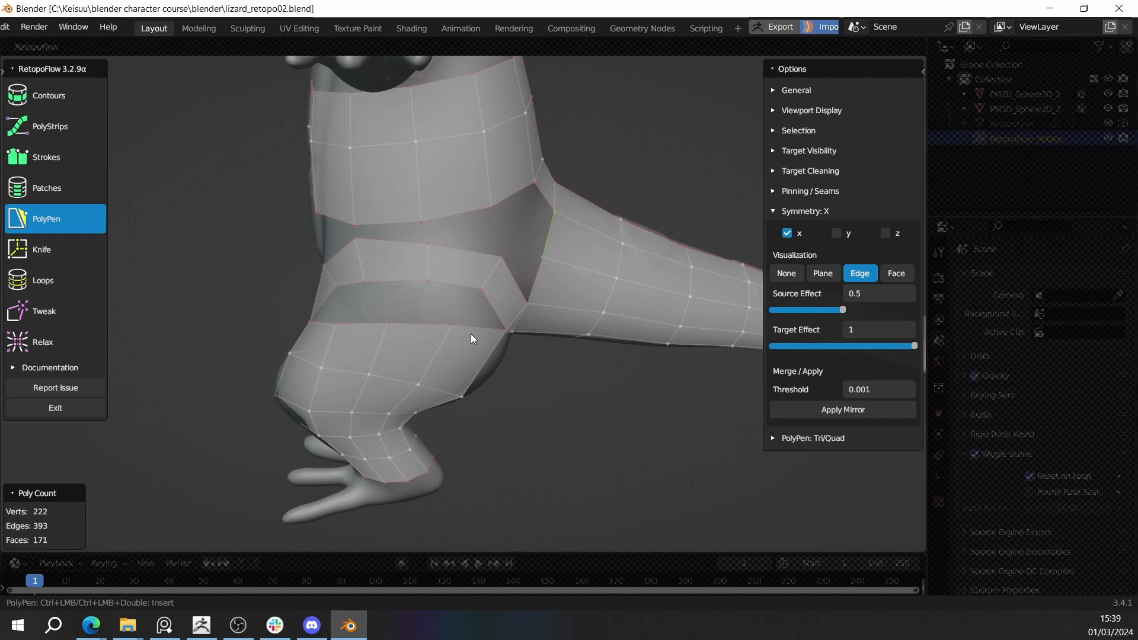
Step: Fill three quads between the hip strip and the top of the thigh, working from the tail side towards the front
middle_drag(446, 319, 422, 280)
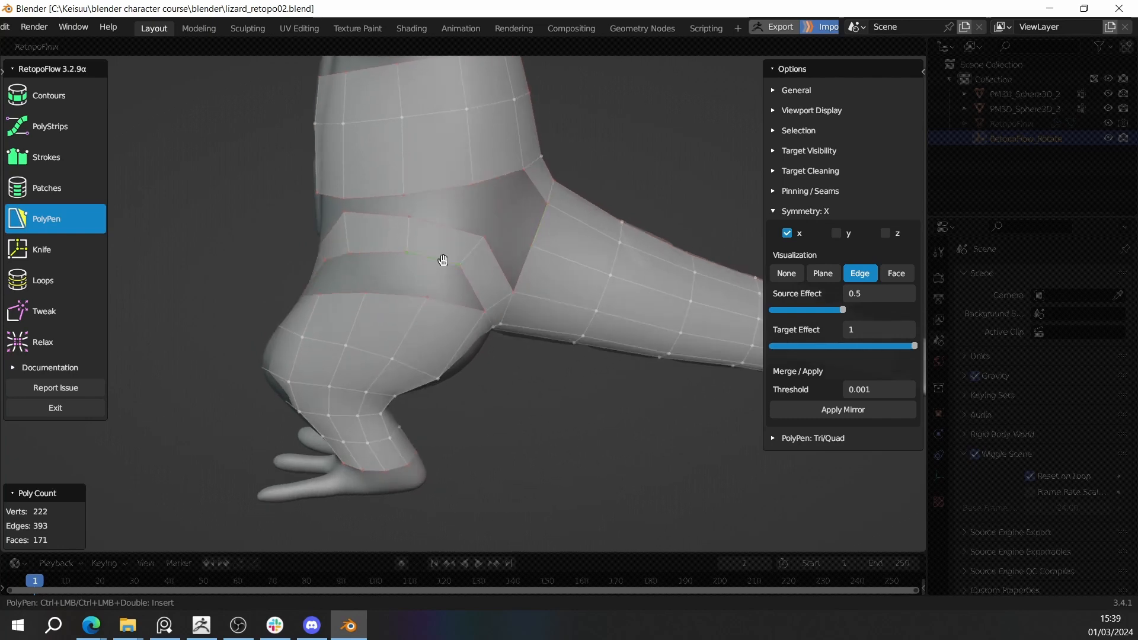
middle_drag(426, 247, 393, 293)
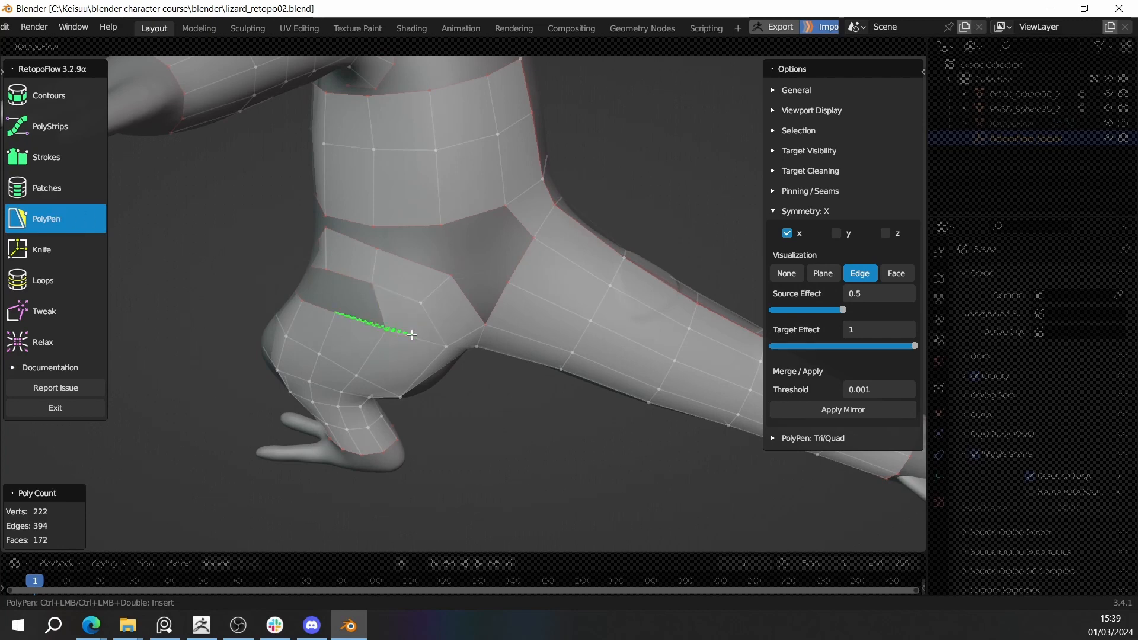
middle_drag(412, 335, 515, 294)
ctrl+click(407, 295)
ctrl+click(443, 331)
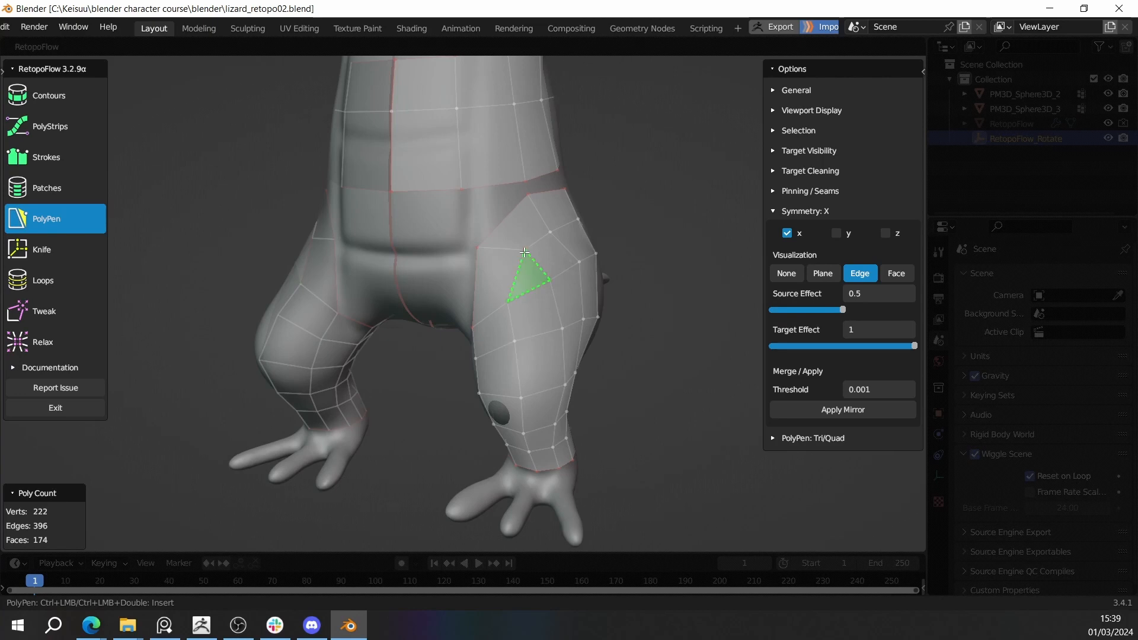
Step: Move the front inner corner vertex of the hip strip slightly upwards
middle_drag(663, 288, 635, 294)
scroll(636, 294, up, 3)
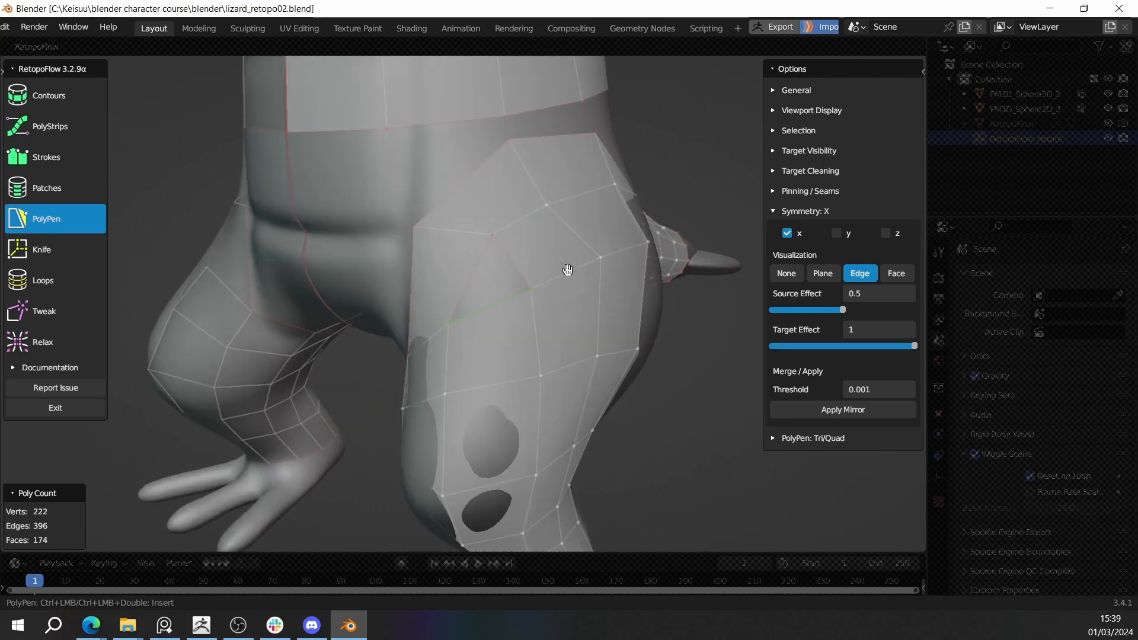
drag(414, 226, 420, 205)
scroll(433, 216, down, 4)
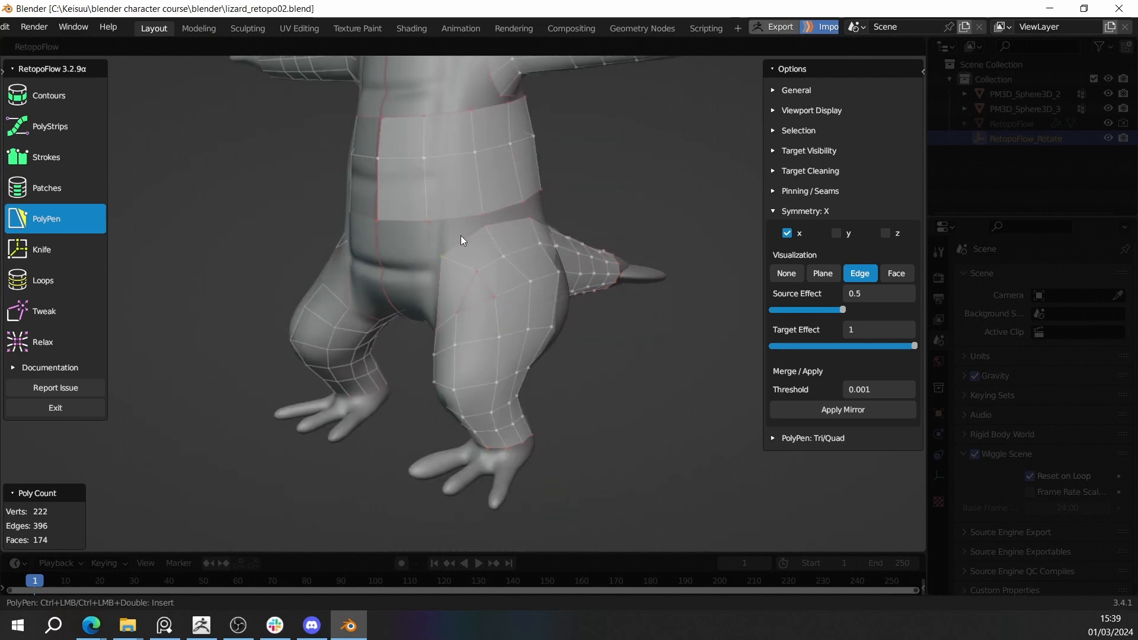
Step: With the Loops tool, insert an edge loop across the front quad of the hip strip above the inner thigh
middle_drag(460, 236, 481, 290)
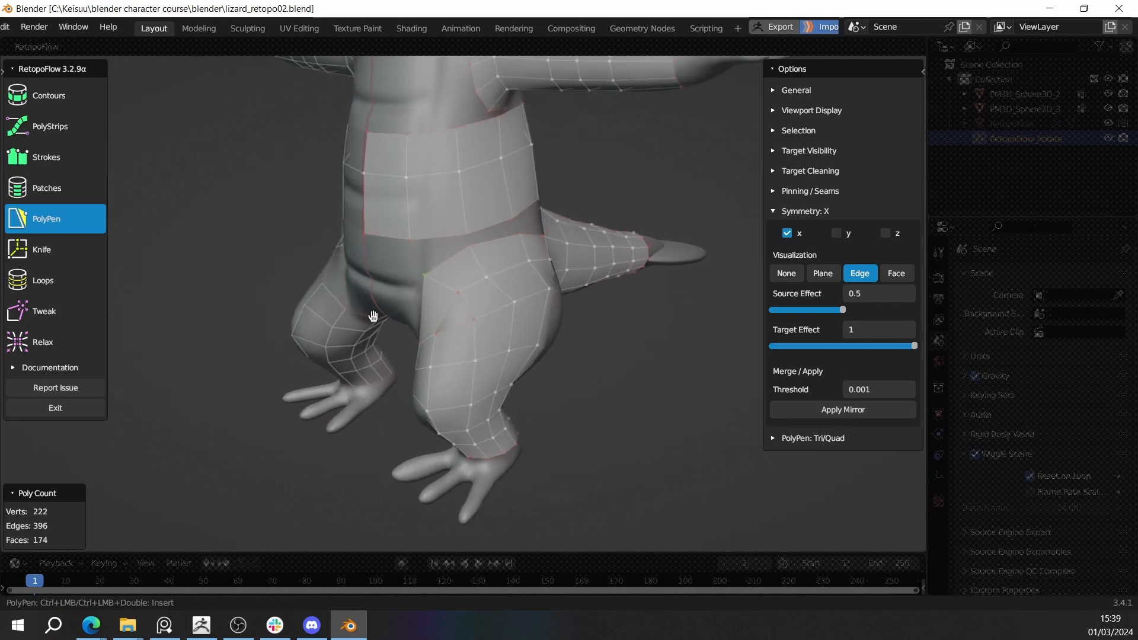
middle_drag(371, 315, 408, 314)
middle_drag(231, 301, 267, 299)
click(58, 285)
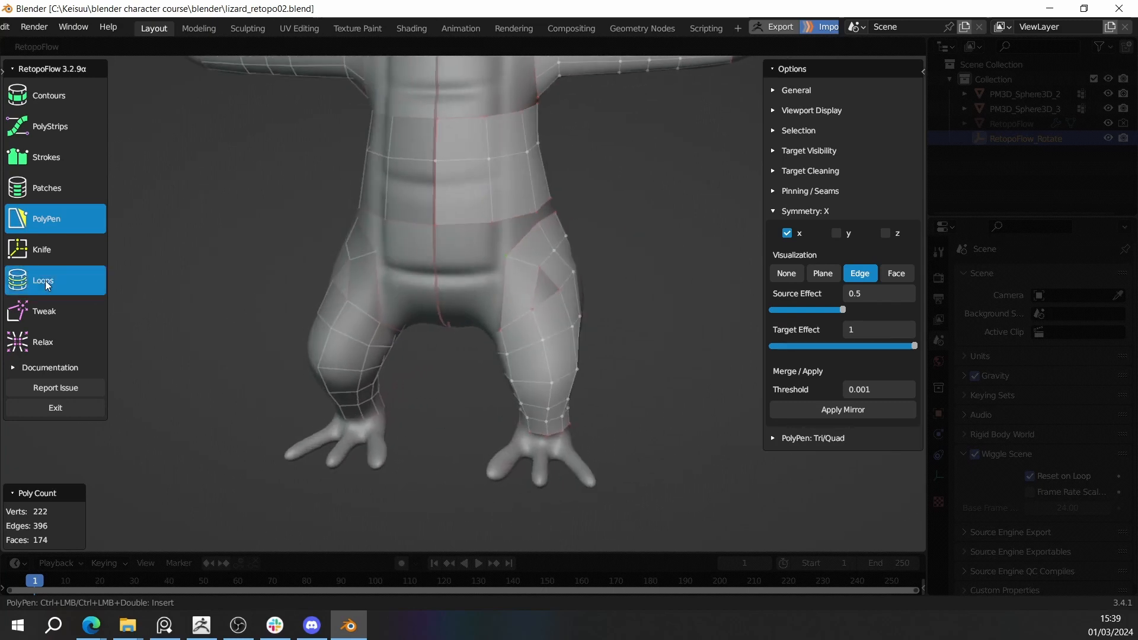
scroll(417, 300, up, 3)
middle_drag(417, 300, 499, 297)
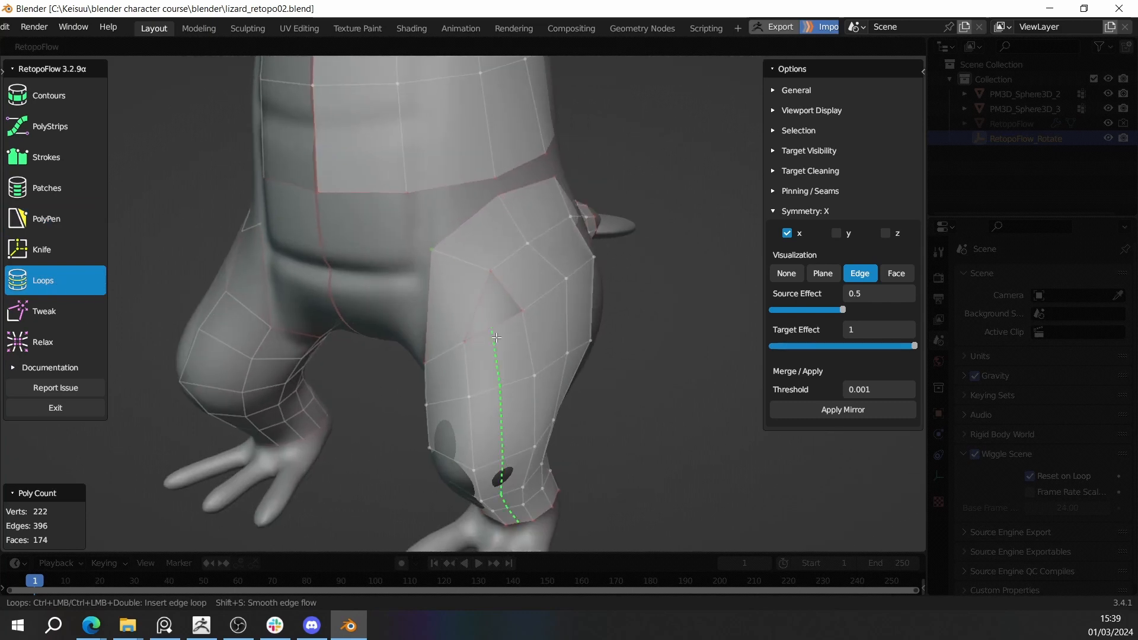
middle_drag(496, 339, 531, 315)
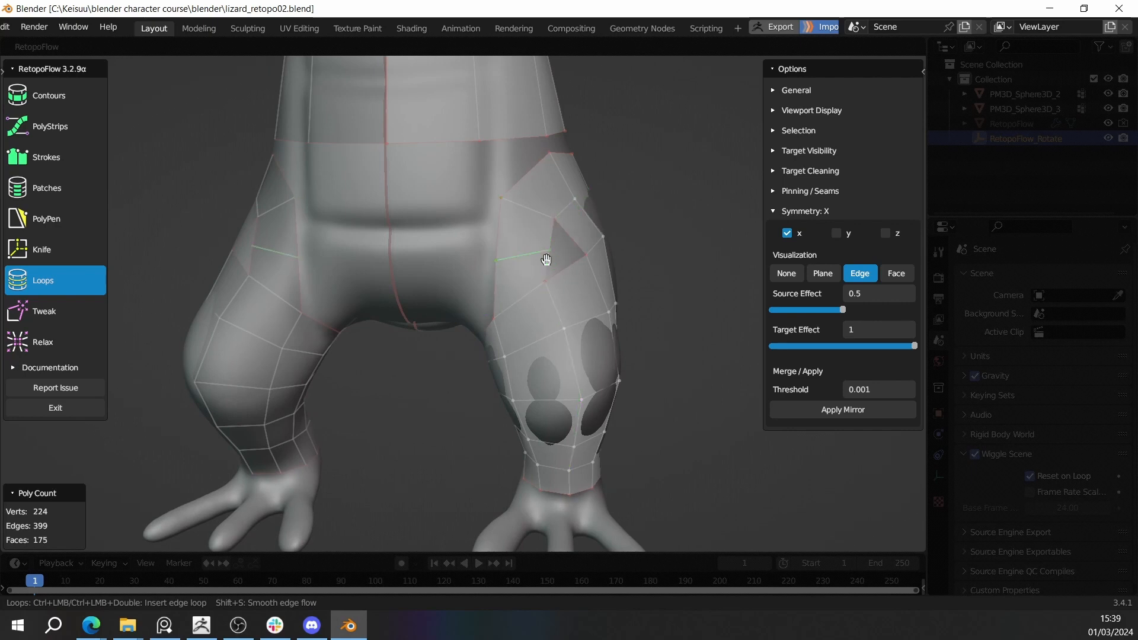
Step: With PolyPen, fill the remaining hole on the front of the thigh with a quad that uses the new loop's vertex
middle_drag(546, 260, 484, 314)
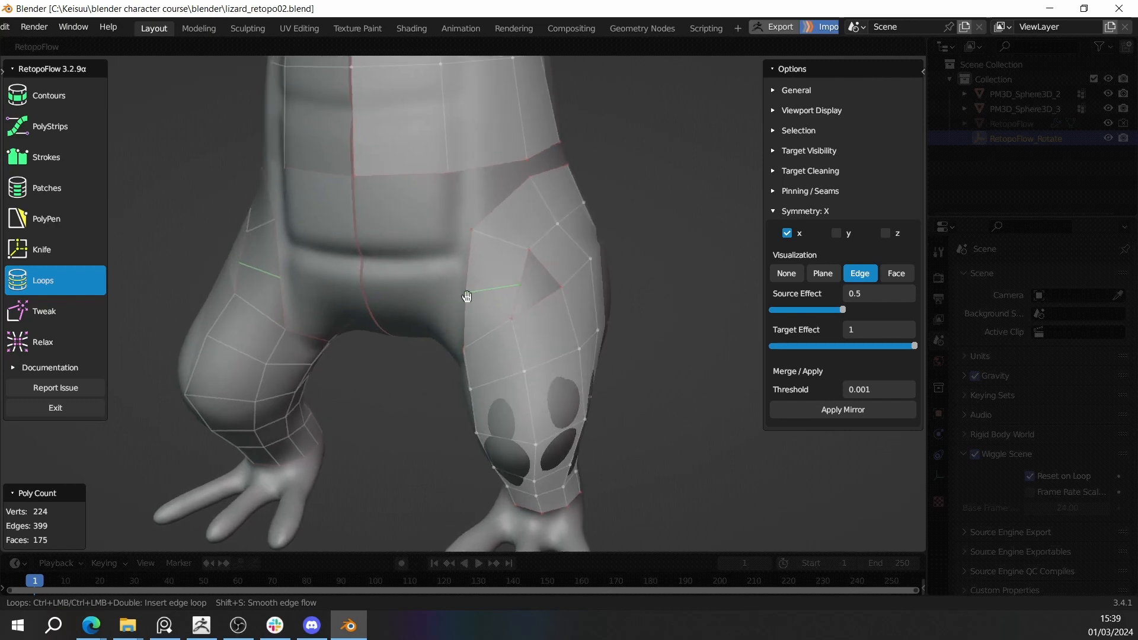
click(75, 218)
middle_drag(611, 307, 570, 308)
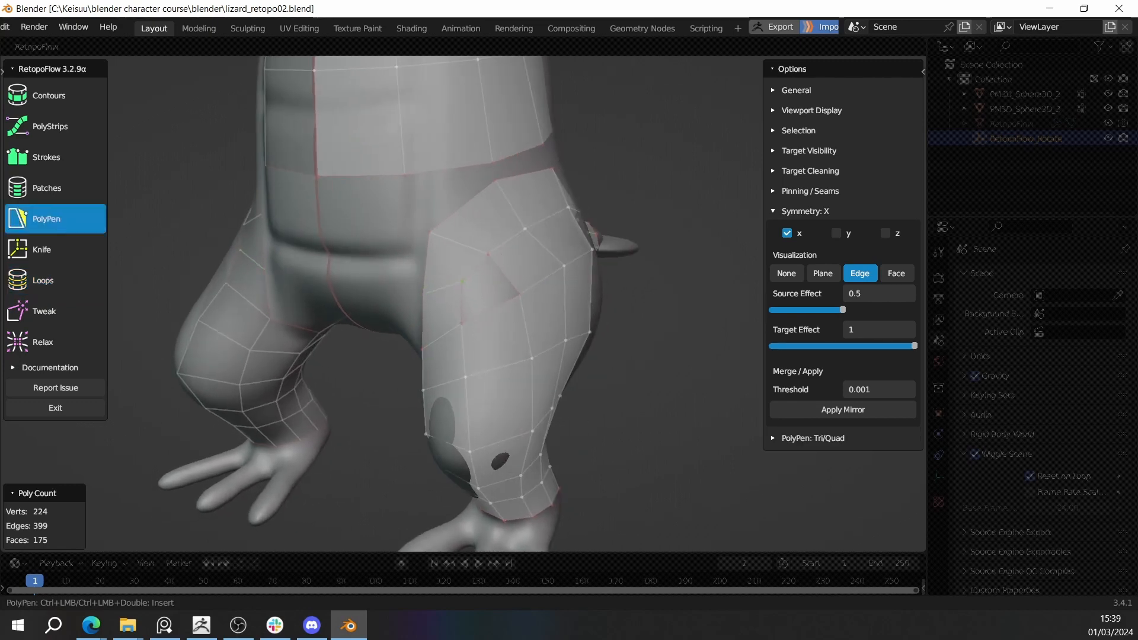
middle_drag(479, 299, 483, 315)
scroll(483, 316, down, 2)
scroll(508, 315, up, 4)
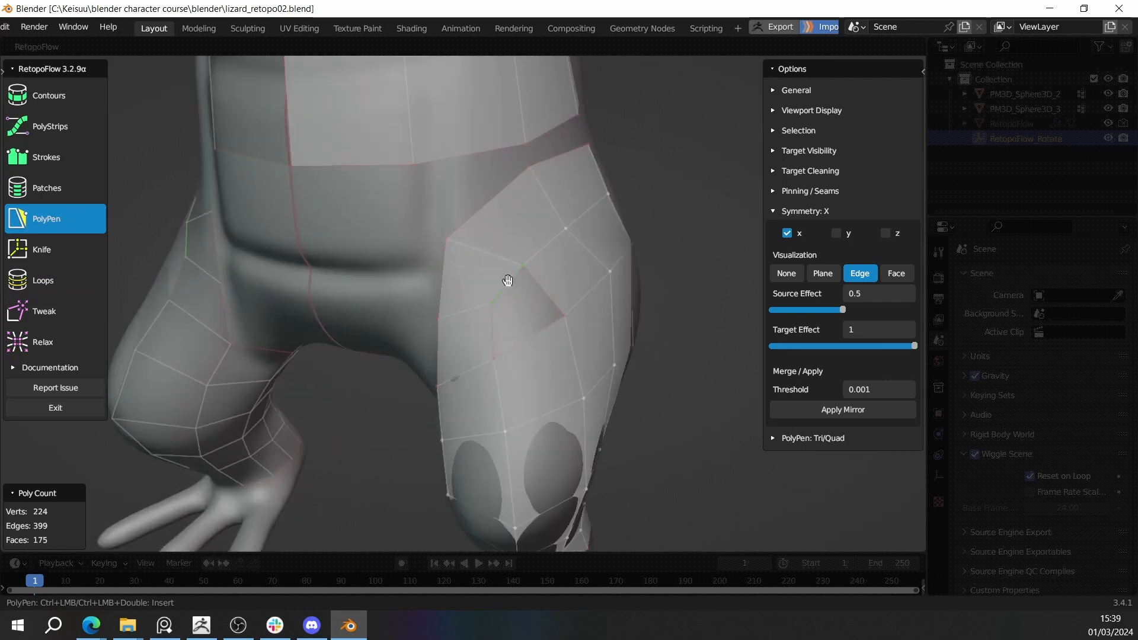
ctrl+click(534, 331)
Step: Fill the gap between the waist's bottom loop and the hip strip with three quads from the front to the side
scroll(683, 411, down, 4)
middle_drag(673, 379, 406, 312)
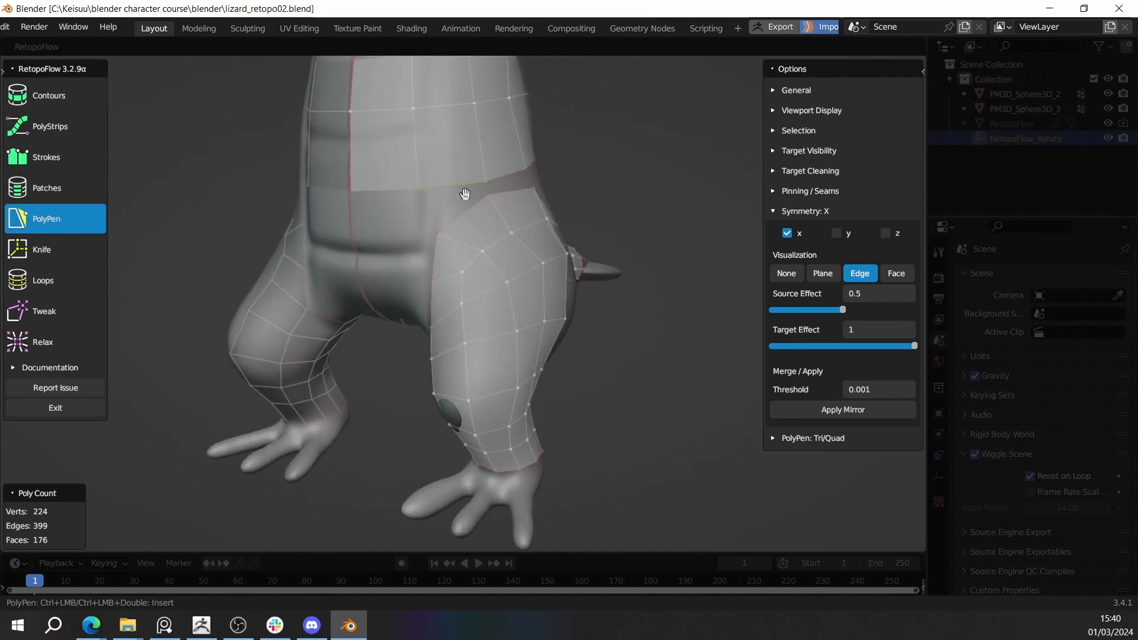
middle_drag(464, 194, 449, 272)
click(426, 288)
click(436, 284)
Step: Draw a quad from the waist-to-tail bridge into the side hole, undoing the first attempt and placing its free corner again
click(452, 268)
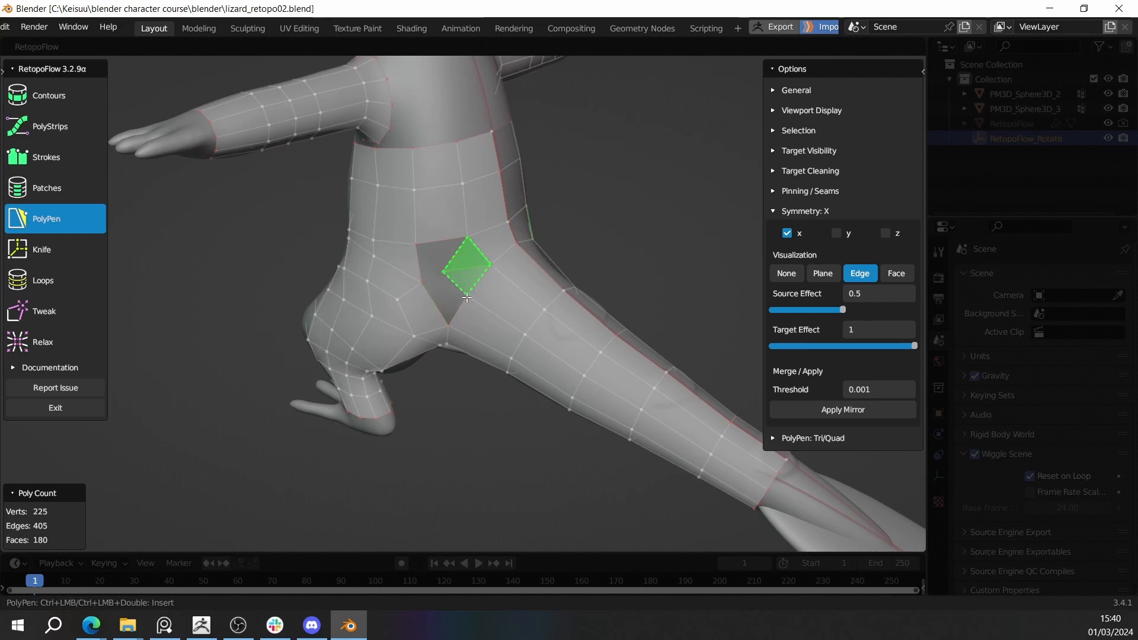
key(ctrl+z)
middle_drag(436, 305, 460, 271)
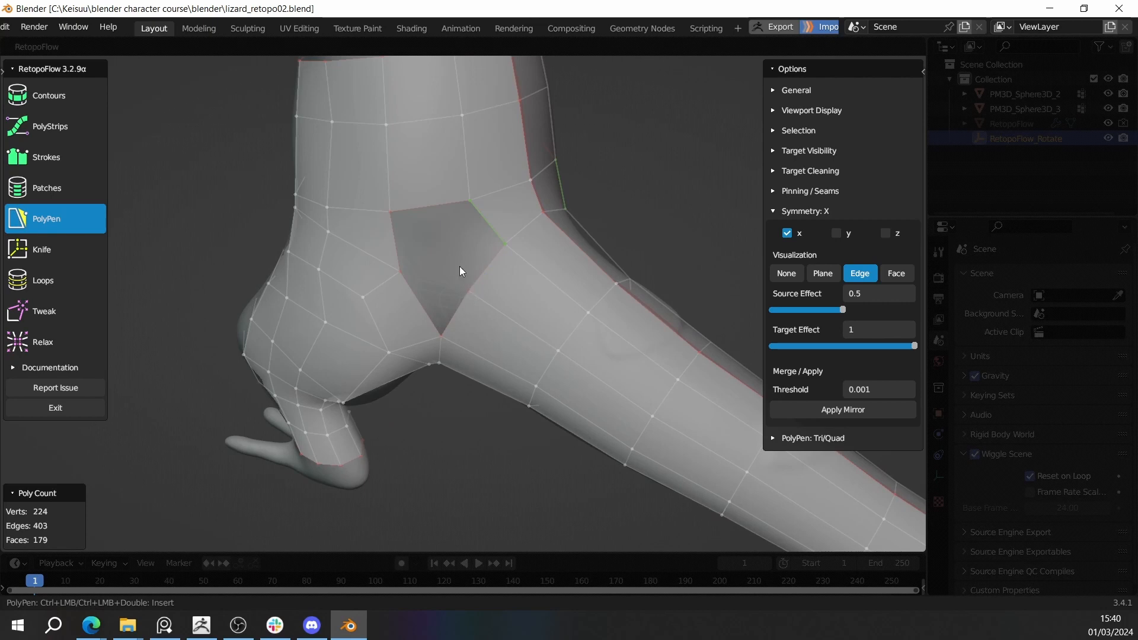
click(430, 251)
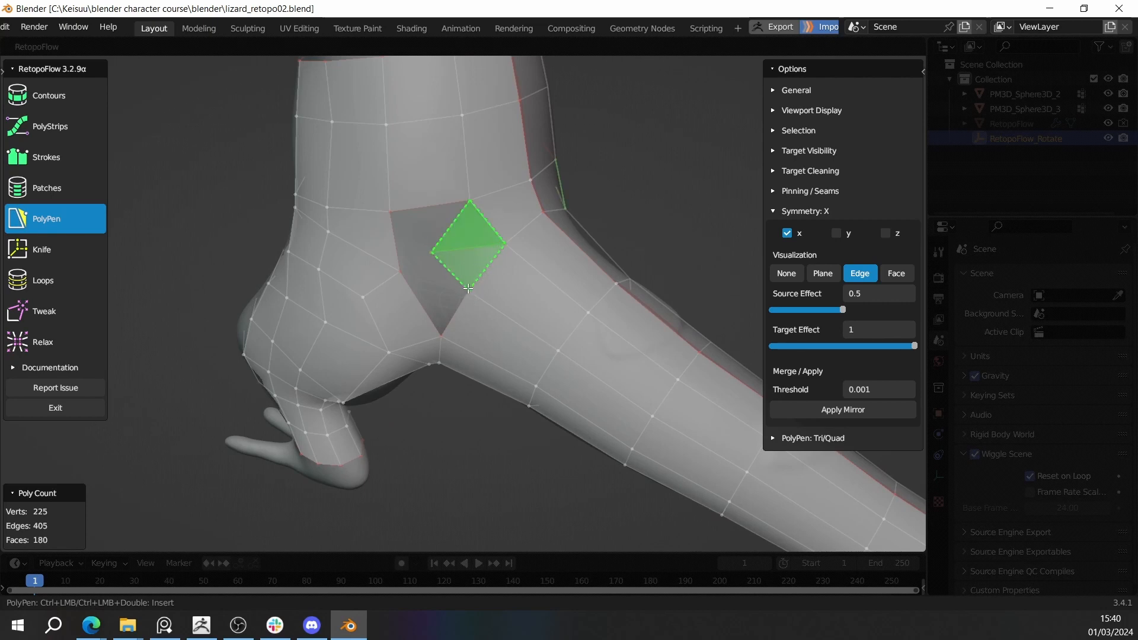
Step: Close the remaining hole between waist, hip and tail with two quads, shifting the shared inner vertex slightly towards the tail
middle_drag(595, 215, 474, 258)
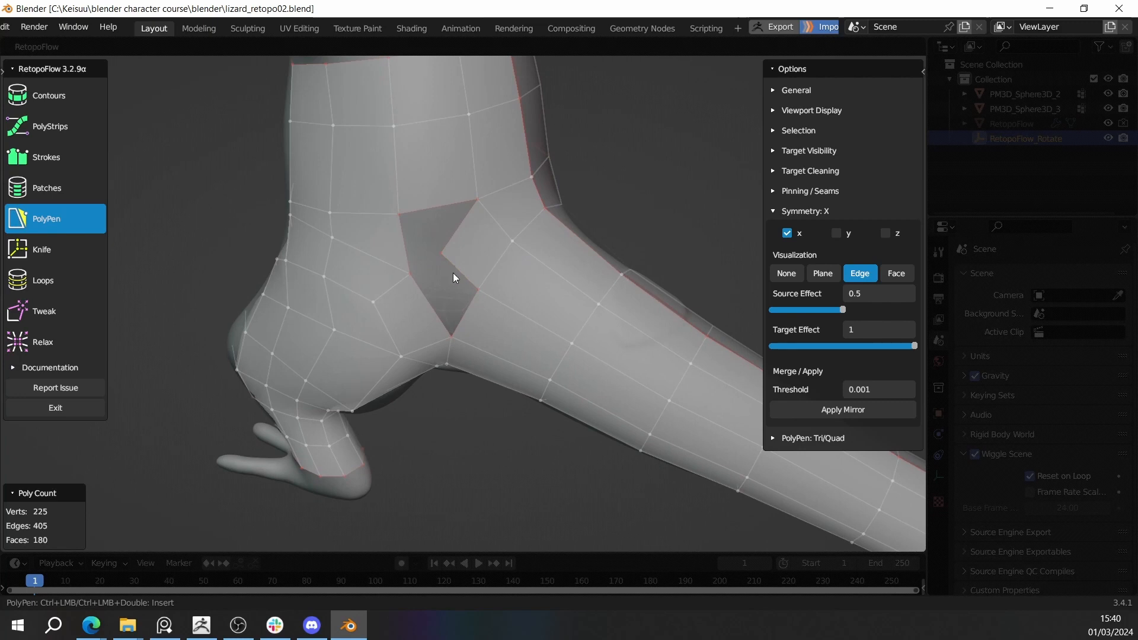
click(425, 292)
drag(442, 251, 459, 253)
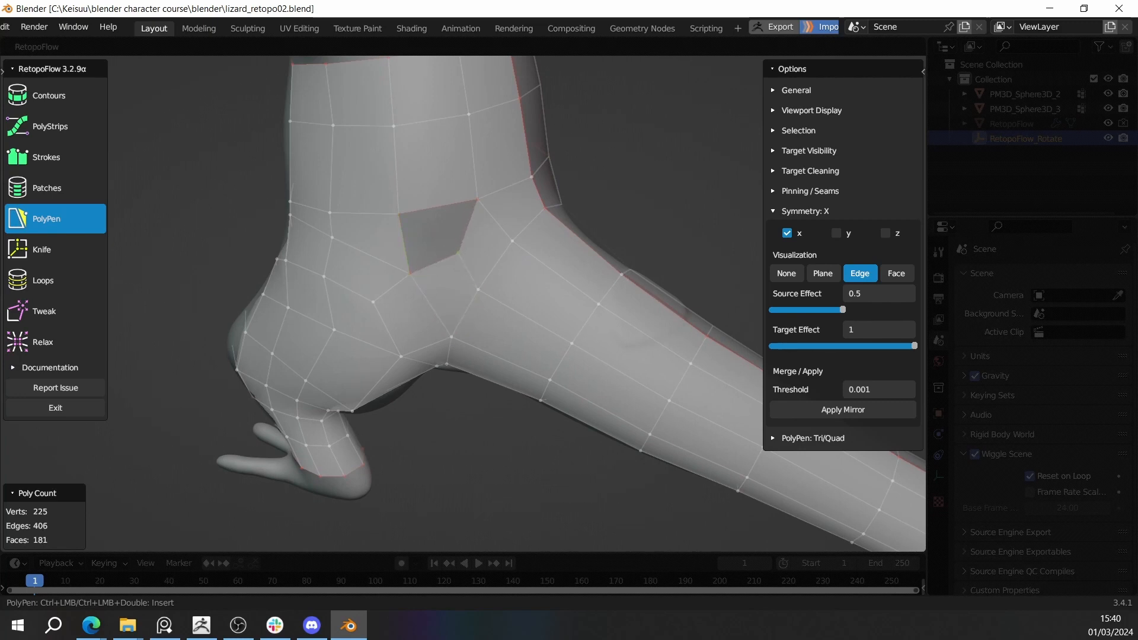
click(439, 213)
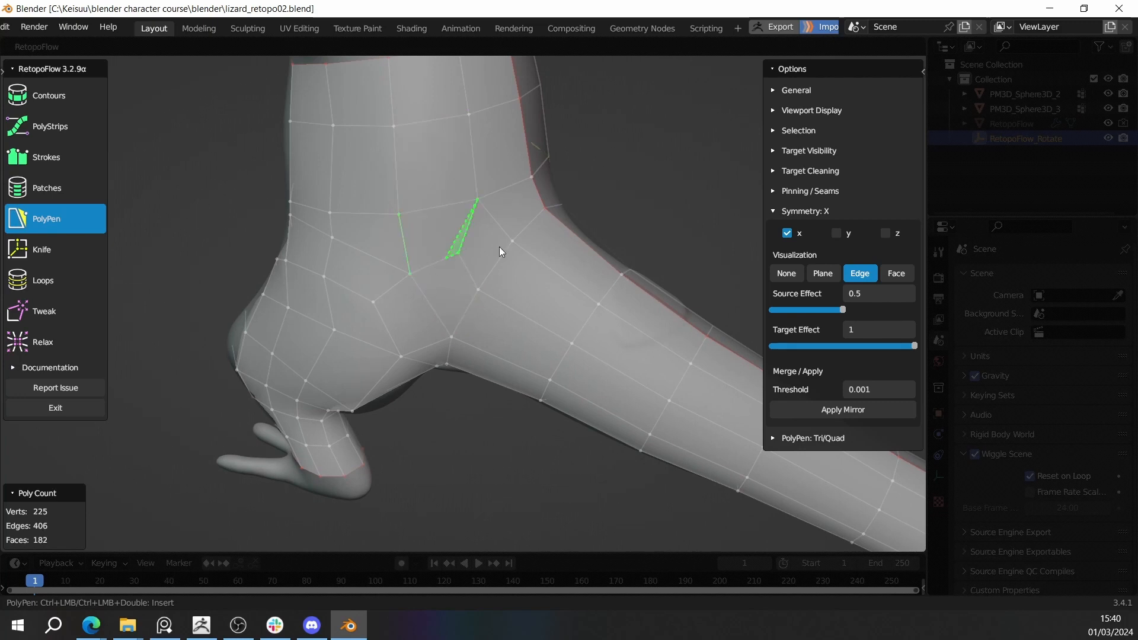
Step: Fill a quad across the lower belly from the inner hip edge to the symmetry line, directly below the waist loop
middle_drag(655, 211, 685, 168)
scroll(516, 246, down, 3)
mouse_move(516, 246)
middle_down()
mouse_move(658, 244)
mouse_move(564, 277)
mouse_move(479, 268)
mouse_move(508, 304)
mouse_move(609, 266)
mouse_move(521, 252)
middle_up()
scroll(657, 246, up, 3)
scroll(517, 249, down, 3)
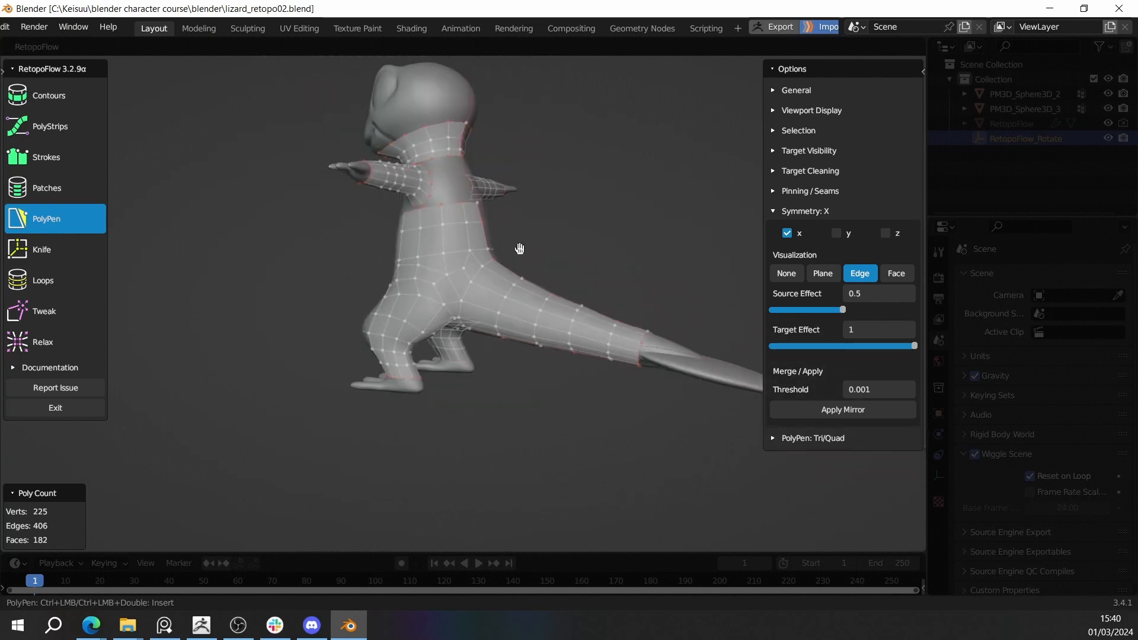
scroll(488, 290, up, 2)
middle_drag(487, 290, 616, 312)
scroll(688, 300, up, 5)
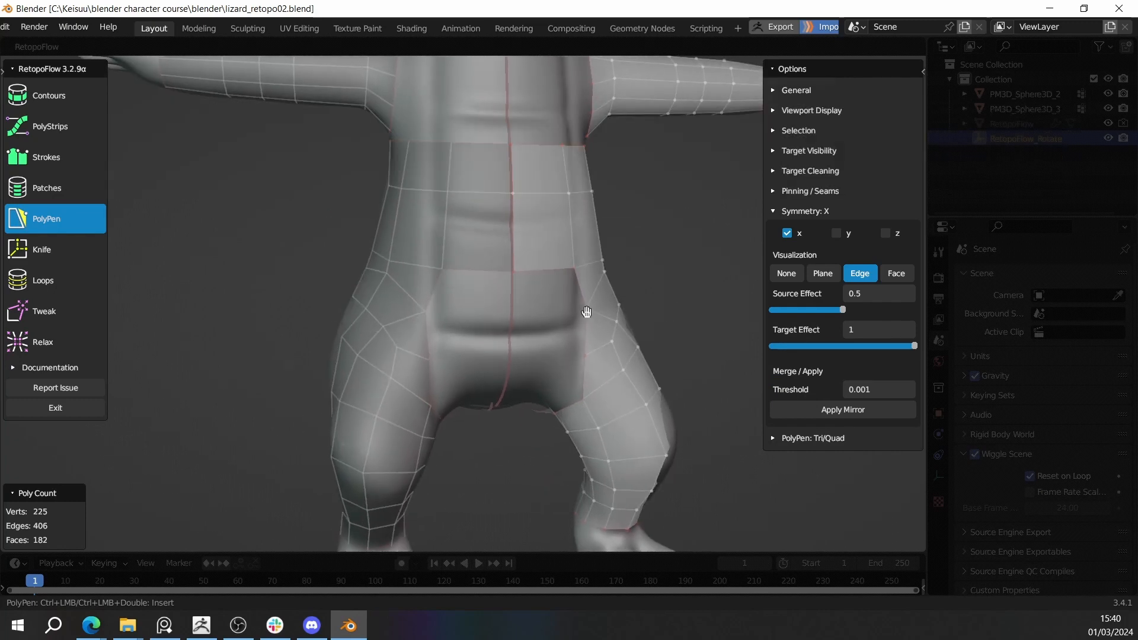
scroll(580, 311, down, 5)
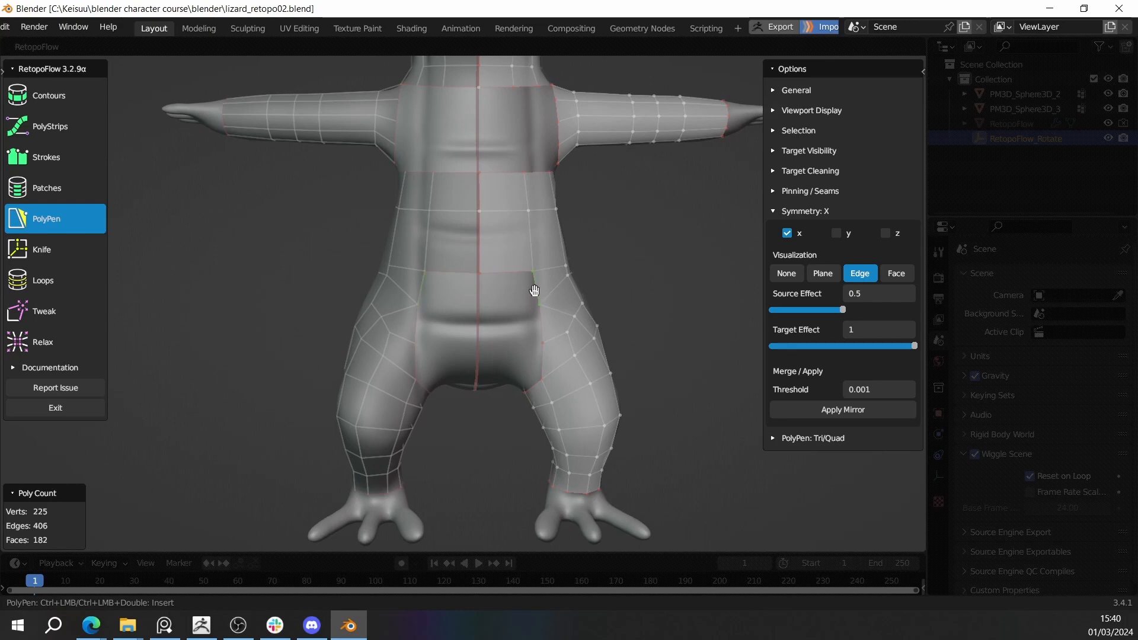
scroll(541, 299, up, 3)
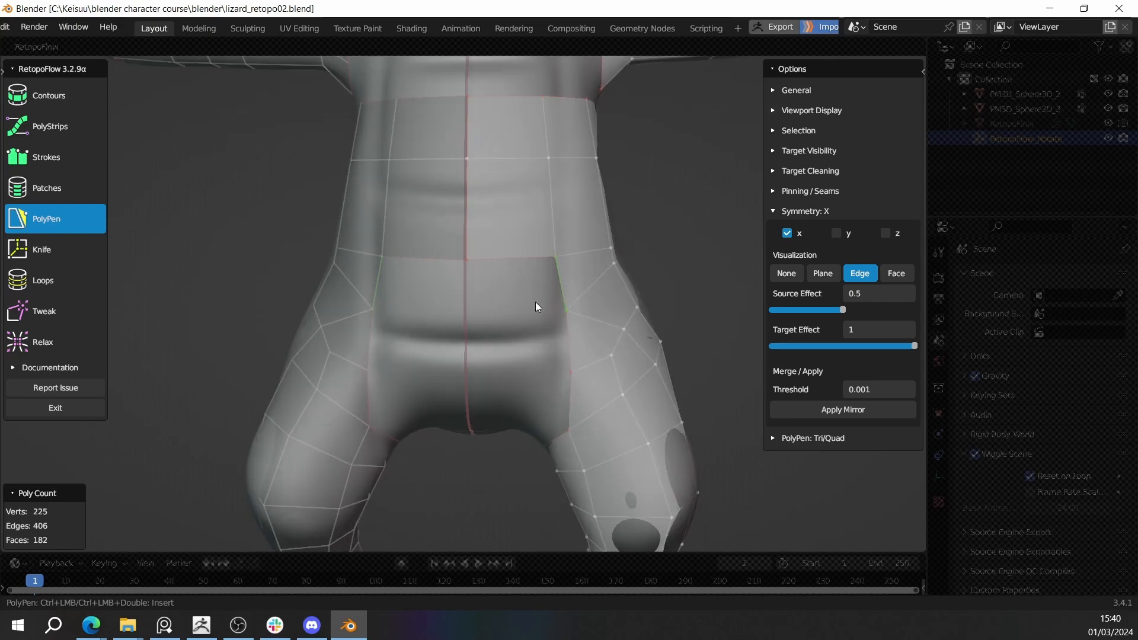
ctrl+click(467, 316)
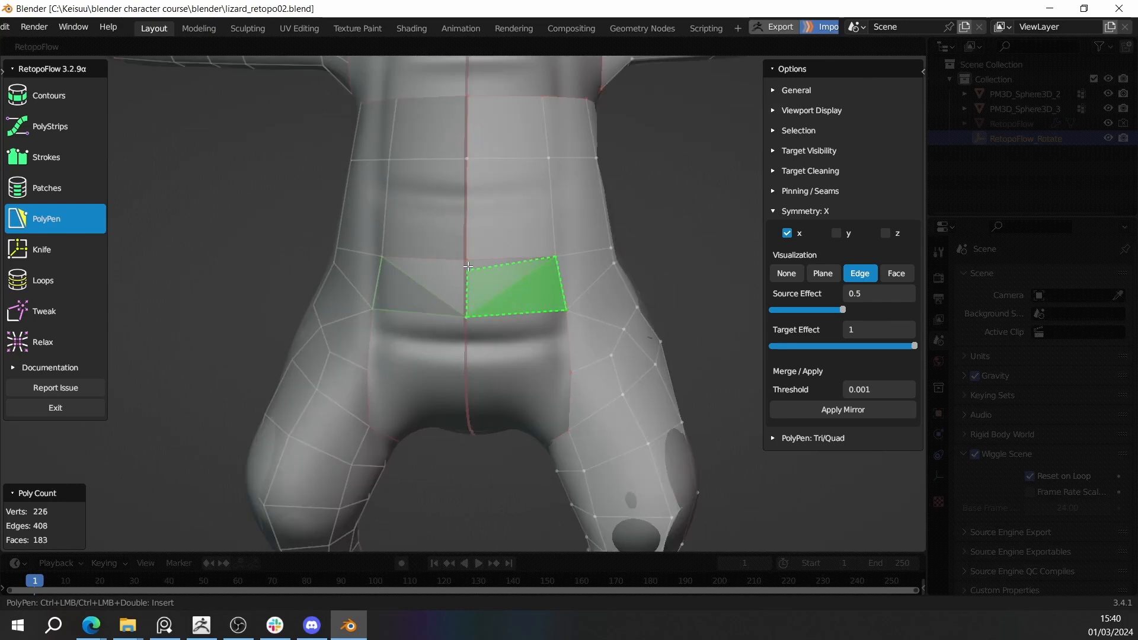
Step: Fill the remaining lower belly down to the crotch with three quads between the symmetry line and the inner hip edge
middle_drag(482, 246, 510, 270)
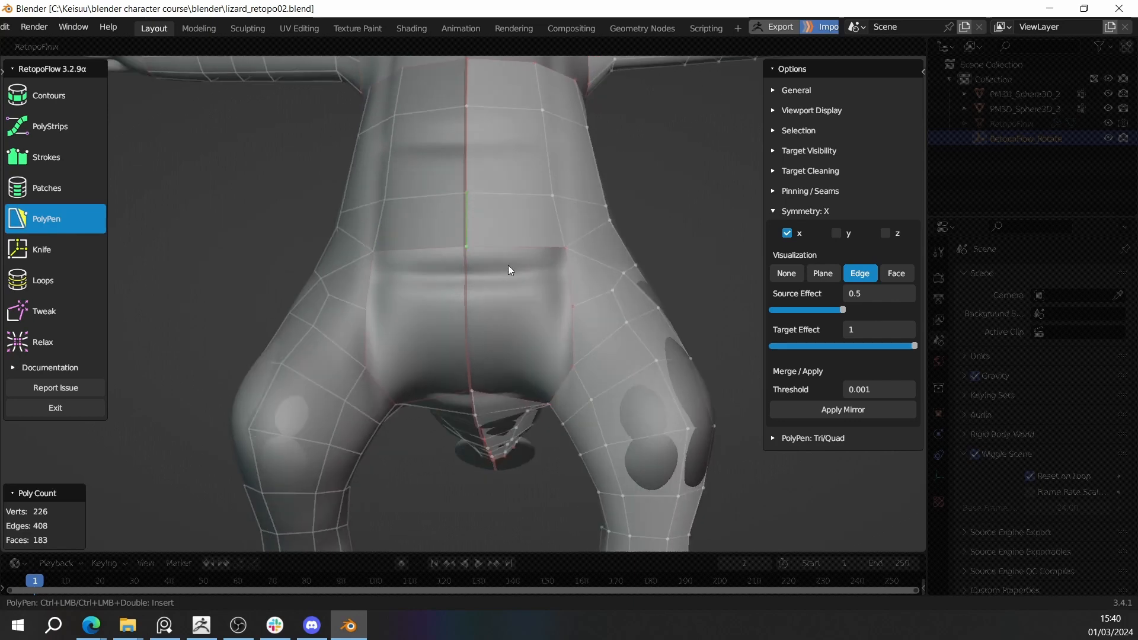
ctrl+click(572, 308)
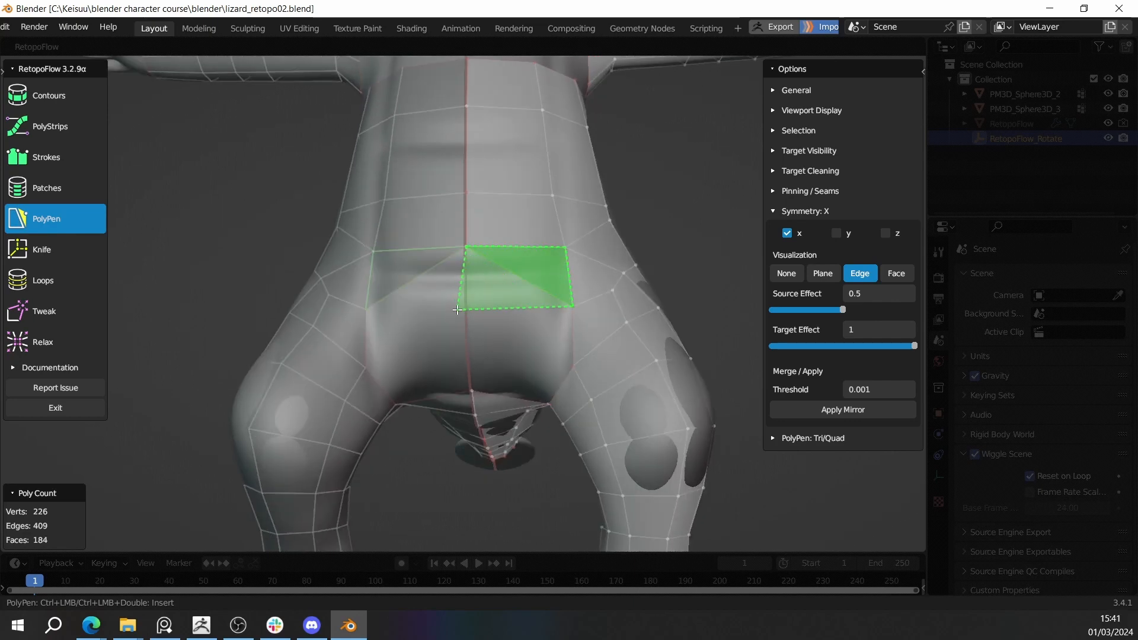
ctrl+click(465, 308)
scroll(505, 304, down, 3)
middle_drag(506, 305, 516, 267)
scroll(515, 267, up, 3)
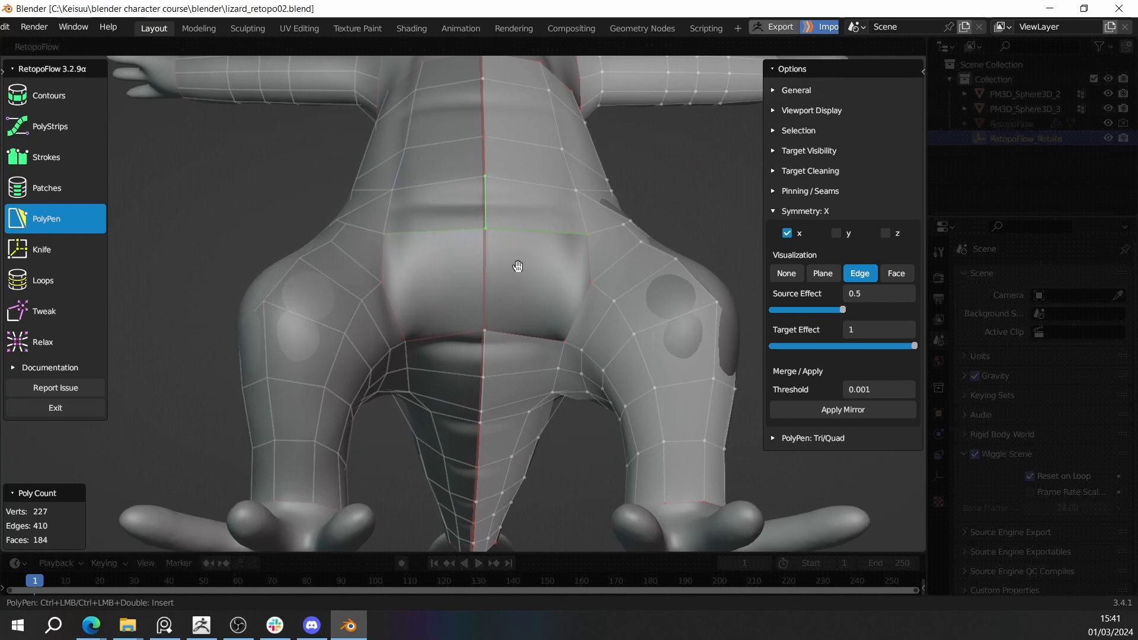
ctrl+click(470, 280)
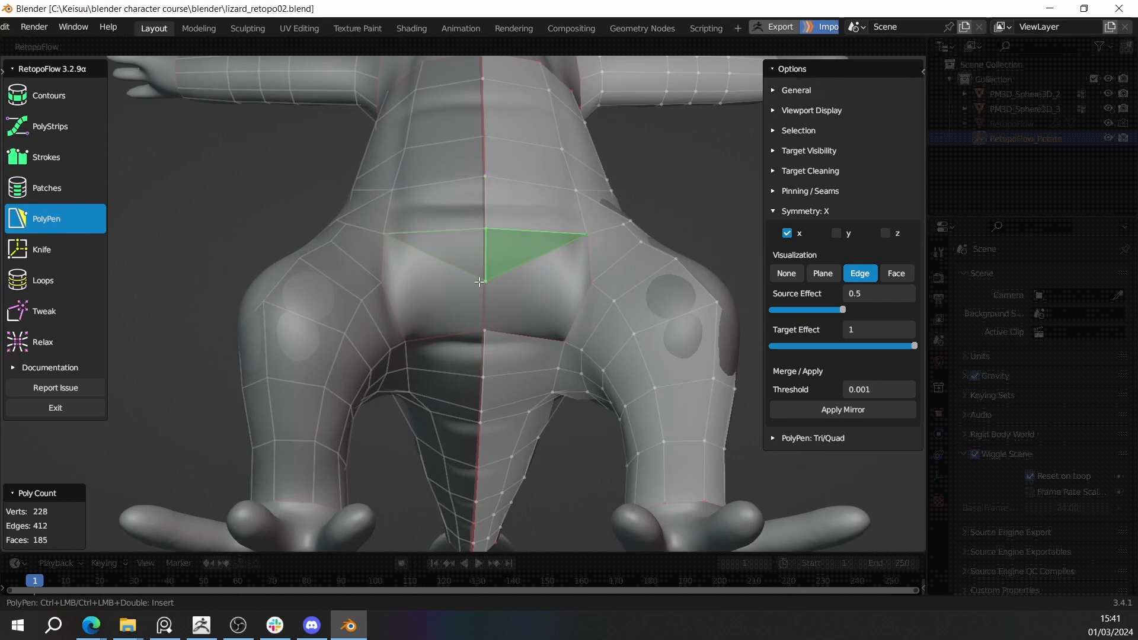
ctrl+click(521, 326)
Step: Inspect the joined torso, hip and leg mesh from the front and from an angled view
scroll(520, 326, down, 3)
middle_drag(520, 327, 666, 350)
scroll(556, 430, up, 2)
scroll(556, 430, down, 3)
scroll(585, 346, up, 3)
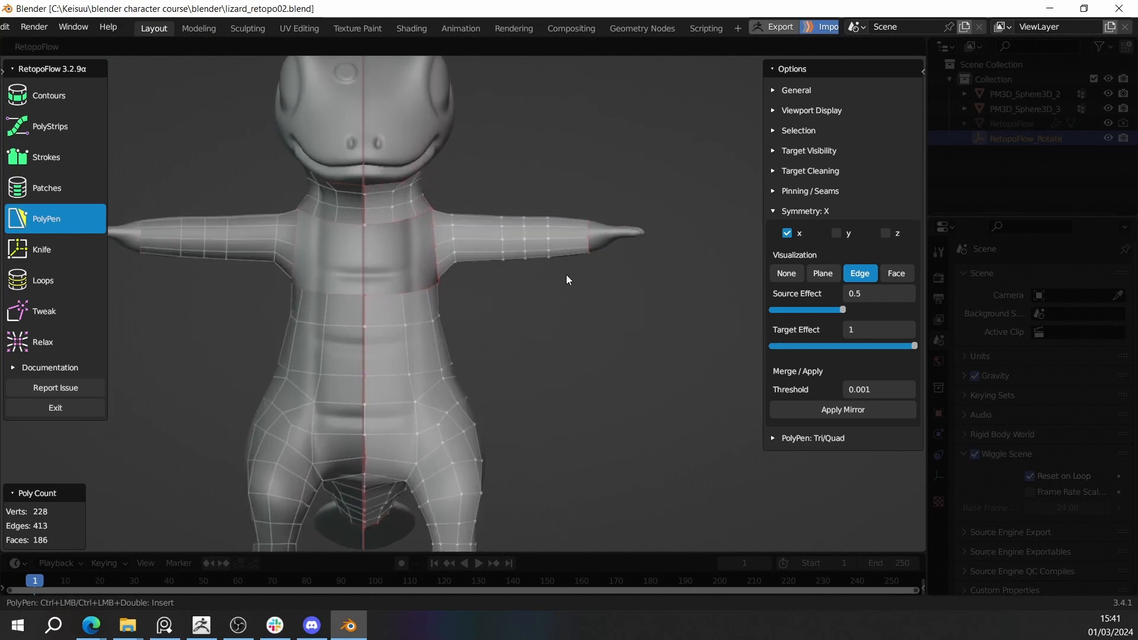
middle_drag(566, 275, 336, 288)
scroll(337, 288, up, 2)
shift+middle_drag(497, 365, 545, 407)
scroll(487, 283, down, 3)
shift+middle_drag(545, 406, 568, 285)
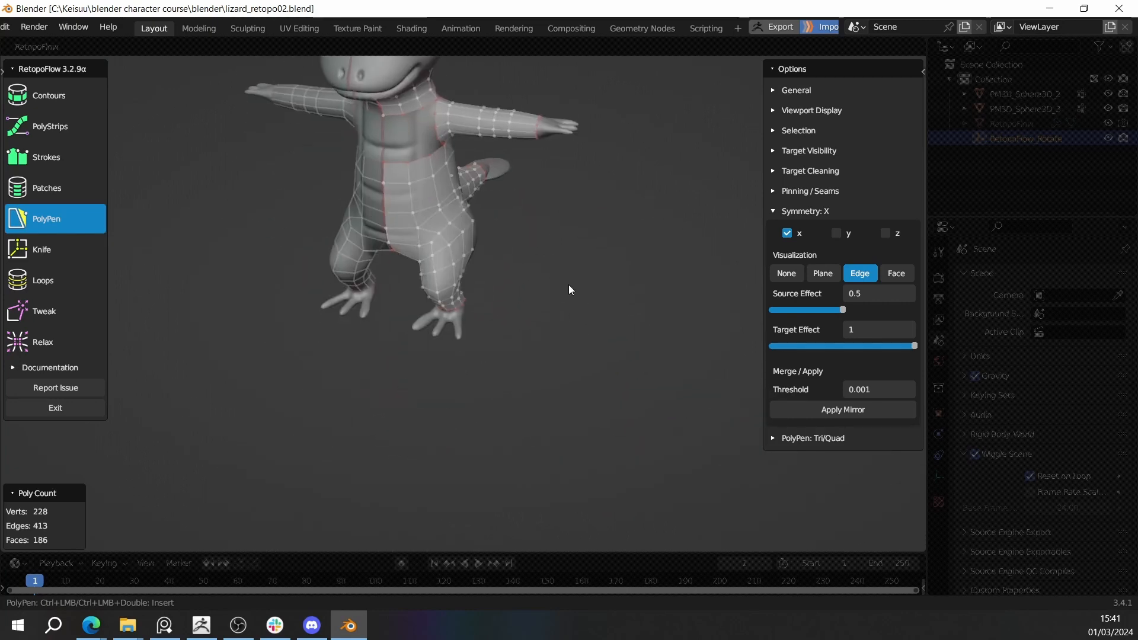
Step: Insert a contour loop around the base of the foot's outer toe with the Contours tool
scroll(569, 290, up, 3)
scroll(502, 348, up, 2)
middle_drag(533, 337, 640, 152)
alt+middle_drag(554, 356, 551, 261)
click(58, 86)
middle_drag(640, 330, 602, 229)
scroll(603, 235, up, 6)
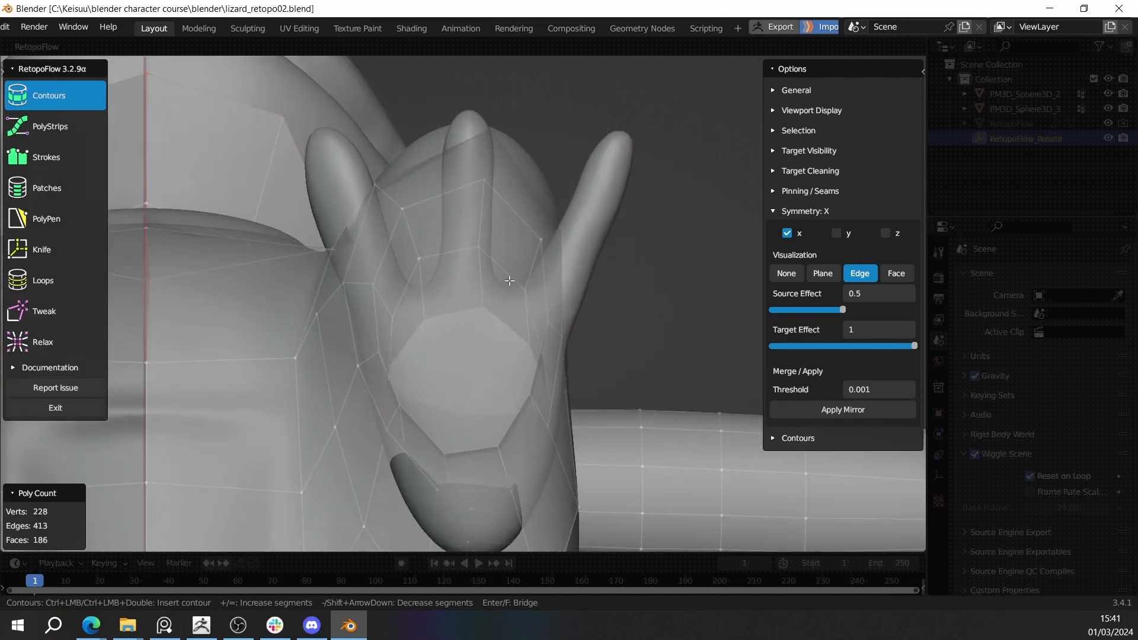
drag(509, 280, 611, 329)
middle_drag(641, 200, 591, 277)
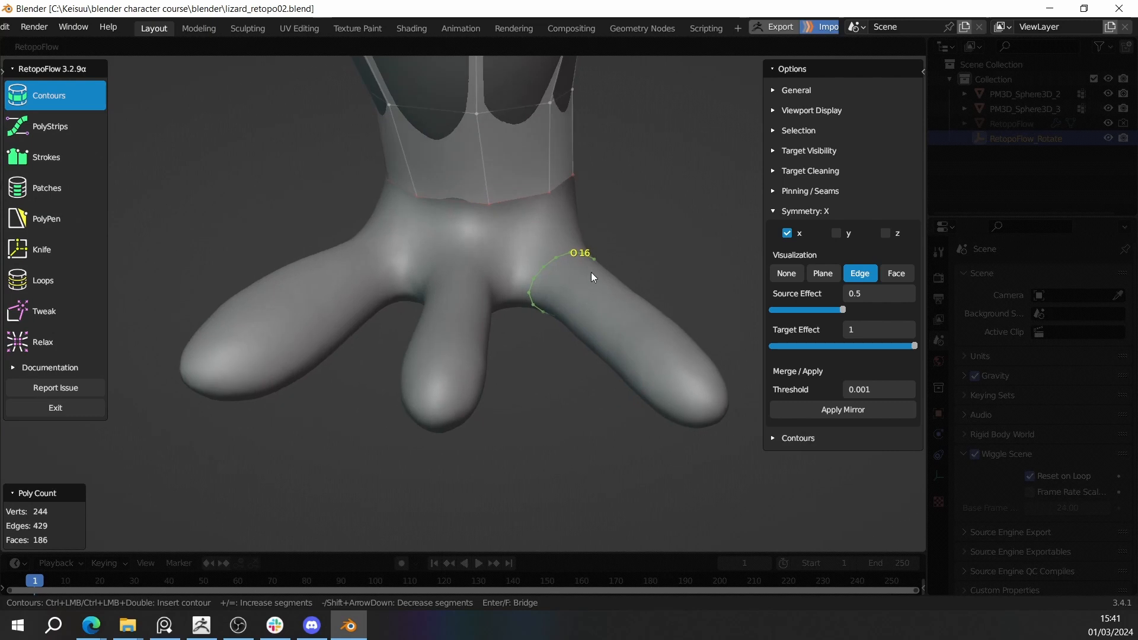
Step: Reduce the outer toe's base loop to 6 segments
key(minus)
key(minus)
key(minus)
key(minus)
key(minus)
key(minus)
key(minus)
key(minus)
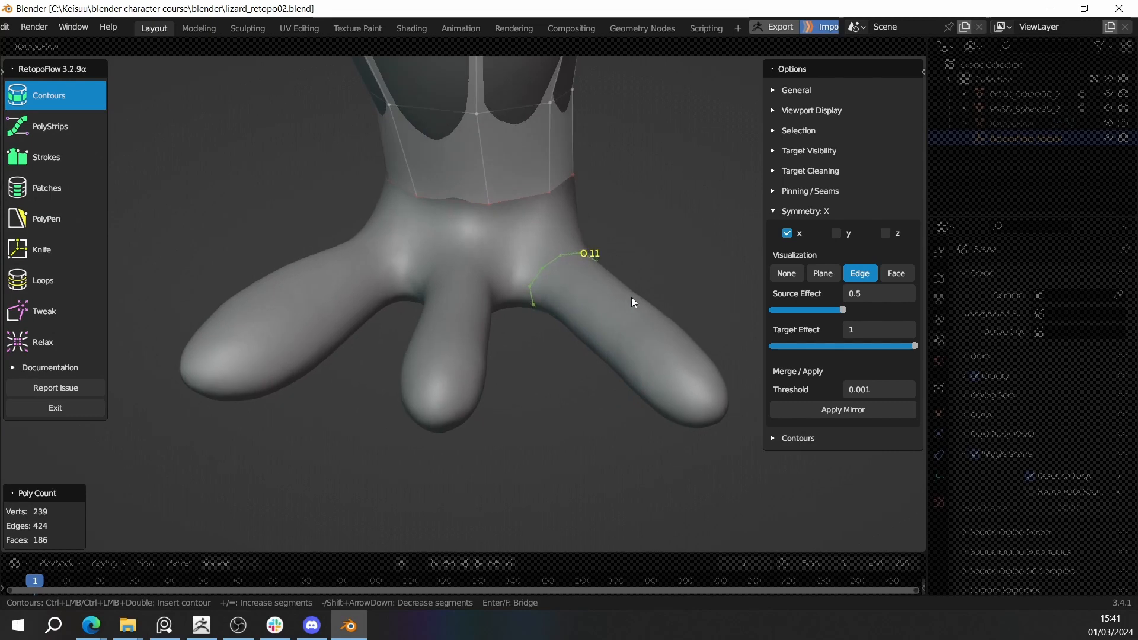
key(minus)
key(minus)
Step: Add four connected contour loops along the outer toe from its base to its tip
middle_drag(633, 317, 655, 116)
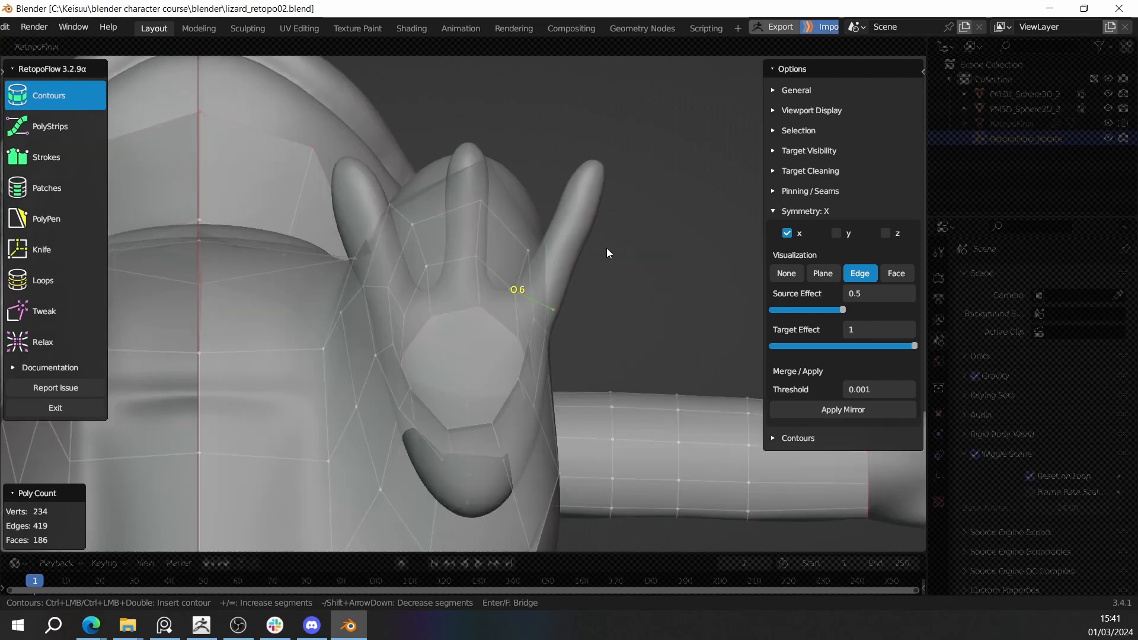
middle_drag(606, 248, 583, 277)
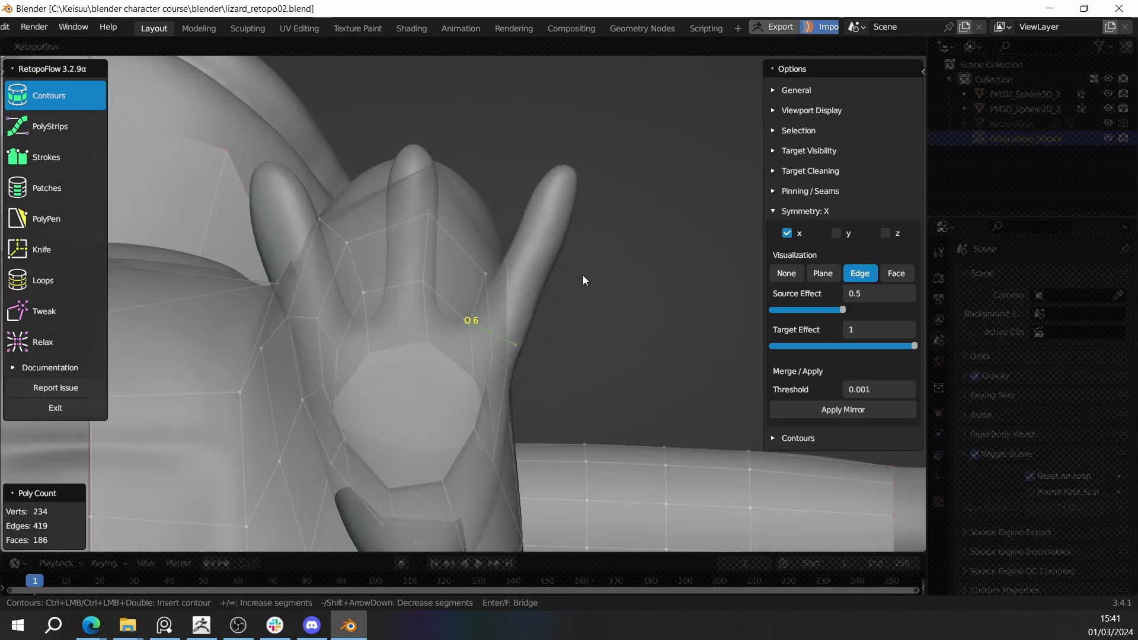
mouse_move(476, 257)
ctrl+mouse_down()
mouse_move(563, 283)
mouse_move(592, 307)
ctrl+mouse_up()
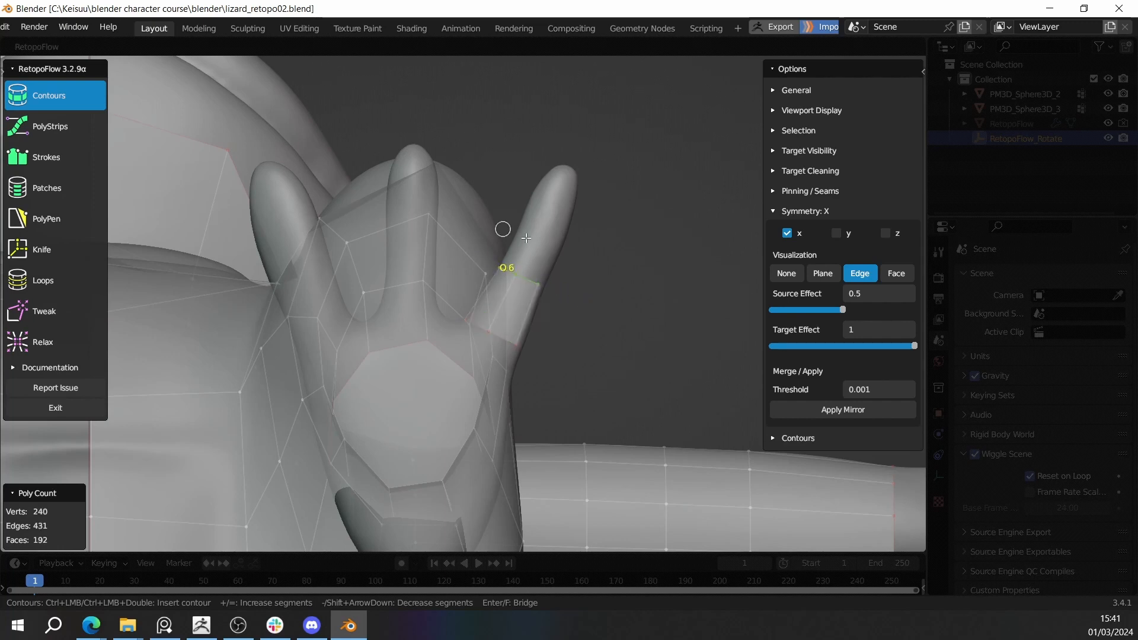
ctrl+drag(500, 265, 608, 240)
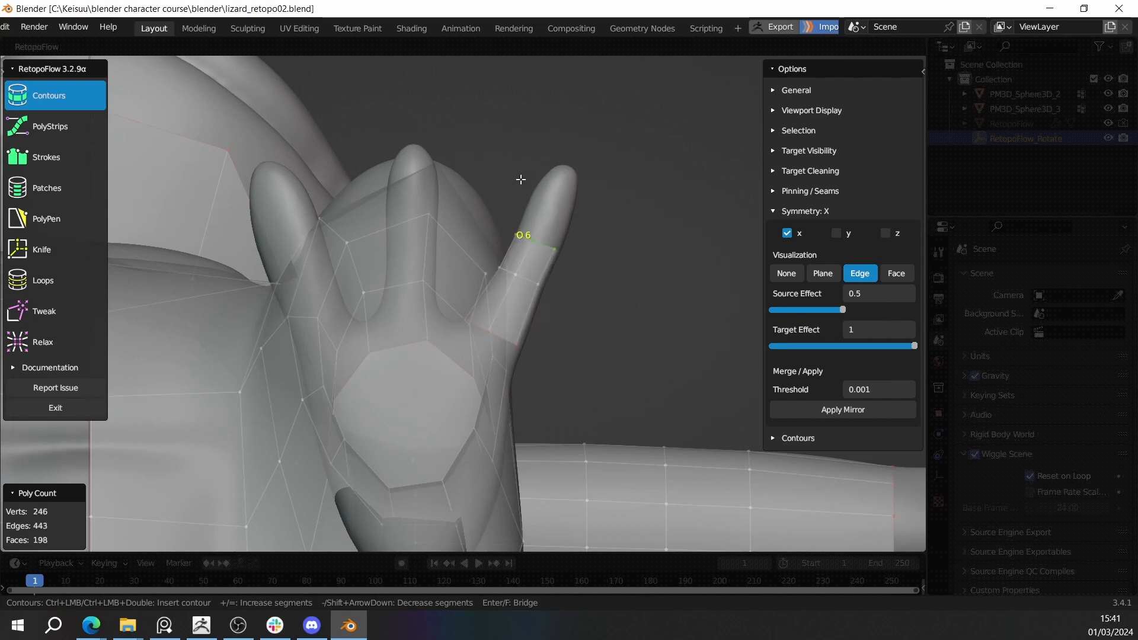
ctrl+drag(520, 179, 612, 214)
ctrl+drag(540, 157, 605, 183)
shift+middle_drag(540, 258, 616, 250)
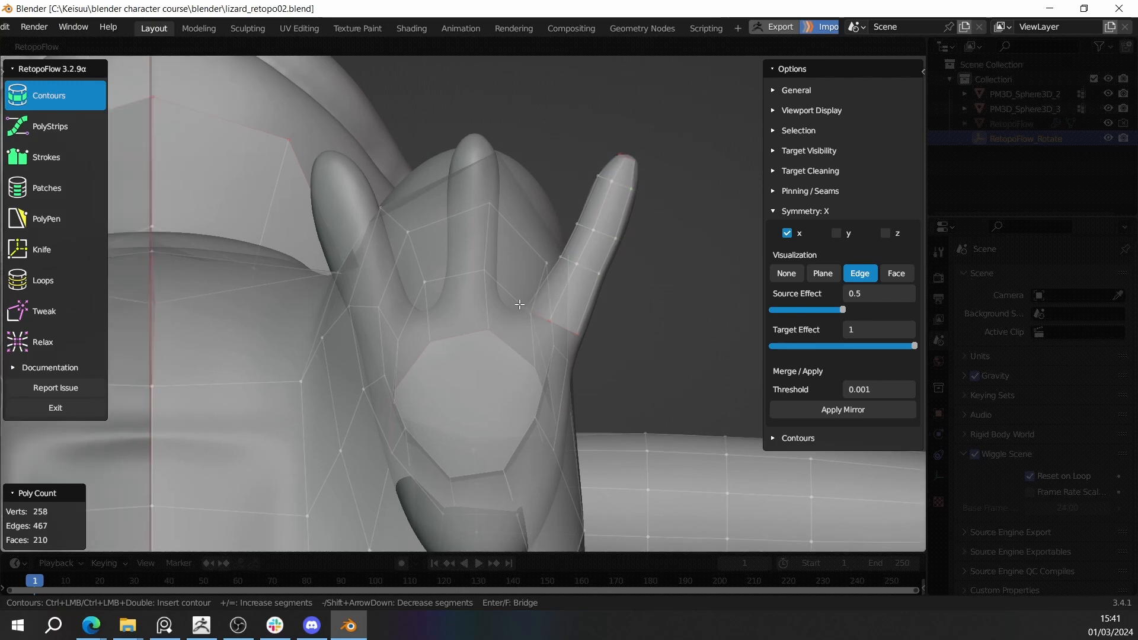
Step: Insert a contour loop around the middle toe's base and reduce it to 6 segments
ctrl+drag(519, 305, 424, 307)
key(minus)
key(minus)
key(minus)
key(minus)
key(minus)
key(minus)
key(minus)
key(minus)
Step: Extend the middle toe's base loop with four more contour loops up to the tip
ctrl+drag(520, 245, 520, 245)
ctrl+drag(429, 199, 508, 201)
ctrl+drag(433, 163, 525, 161)
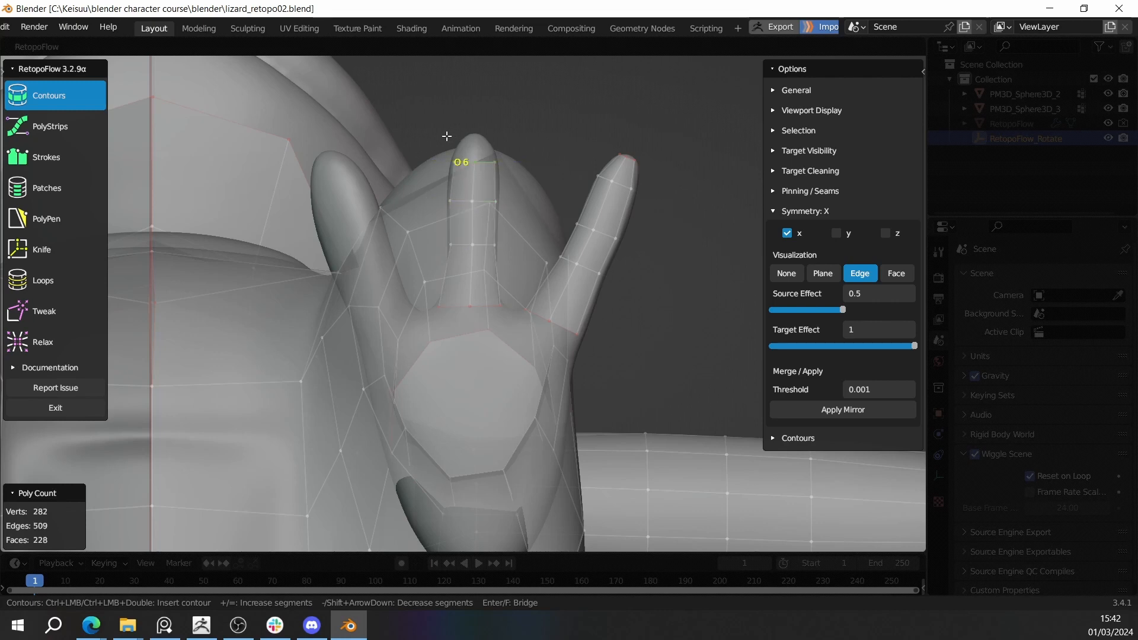
ctrl+drag(447, 137, 511, 137)
shift+middle_drag(467, 216, 546, 195)
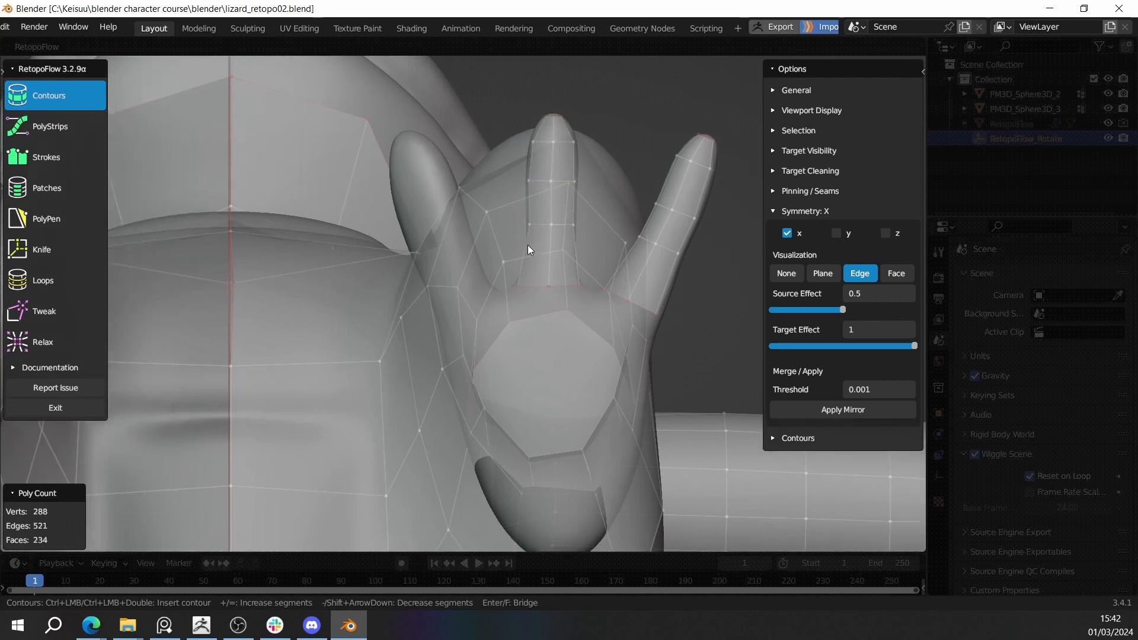
Step: Build the inner toe from a base contour loop reduced to 6 segments and four further loops up to the tip
ctrl+drag(456, 313, 419, 341)
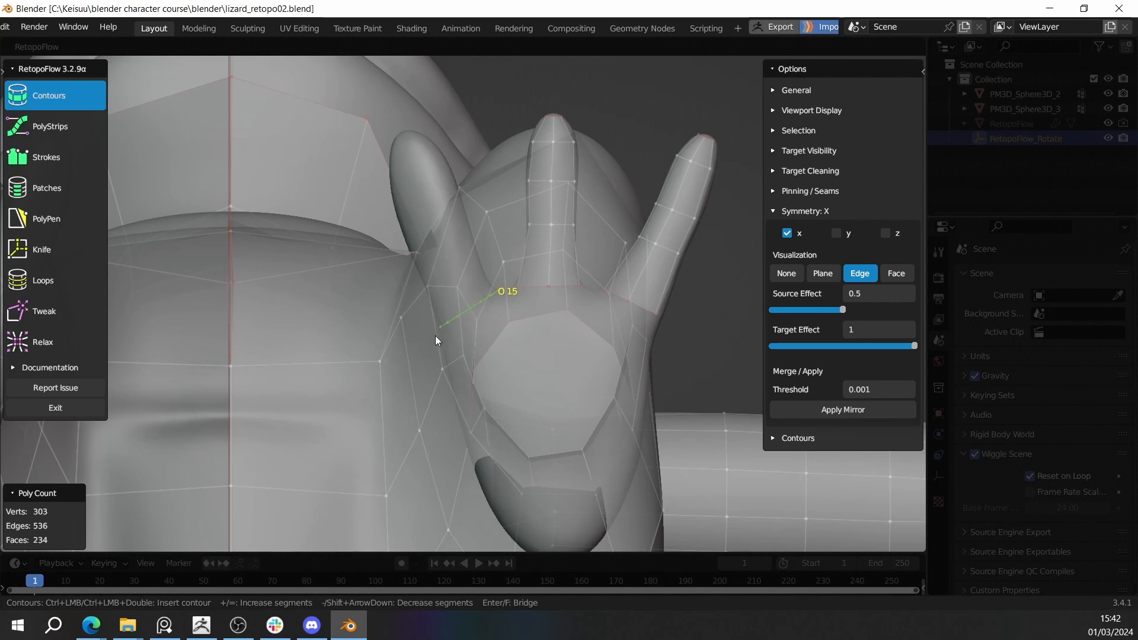
key(minus)
mouse_move(481, 226)
ctrl+mouse_down()
mouse_move(398, 273)
mouse_move(407, 265)
ctrl+mouse_up()
mouse_move(406, 266)
middle_down()
mouse_move(474, 231)
mouse_move(472, 272)
mouse_move(497, 267)
middle_up()
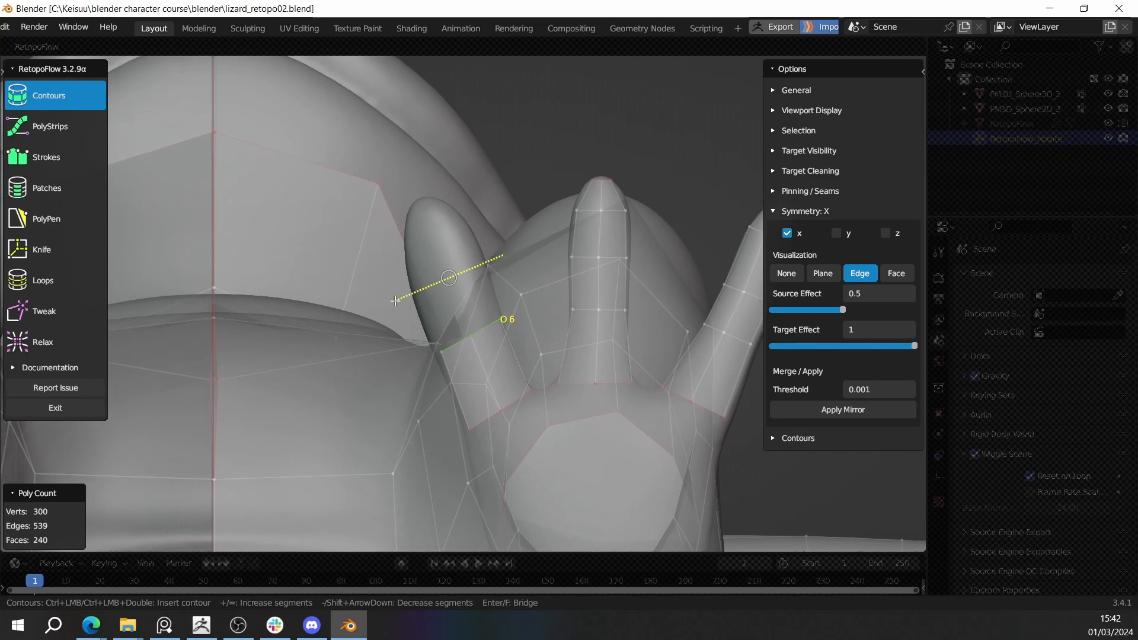
ctrl+drag(395, 300, 395, 300)
mouse_move(478, 214)
ctrl+mouse_down()
mouse_move(375, 267)
mouse_move(370, 258)
ctrl+mouse_up()
ctrl+drag(455, 189, 388, 217)
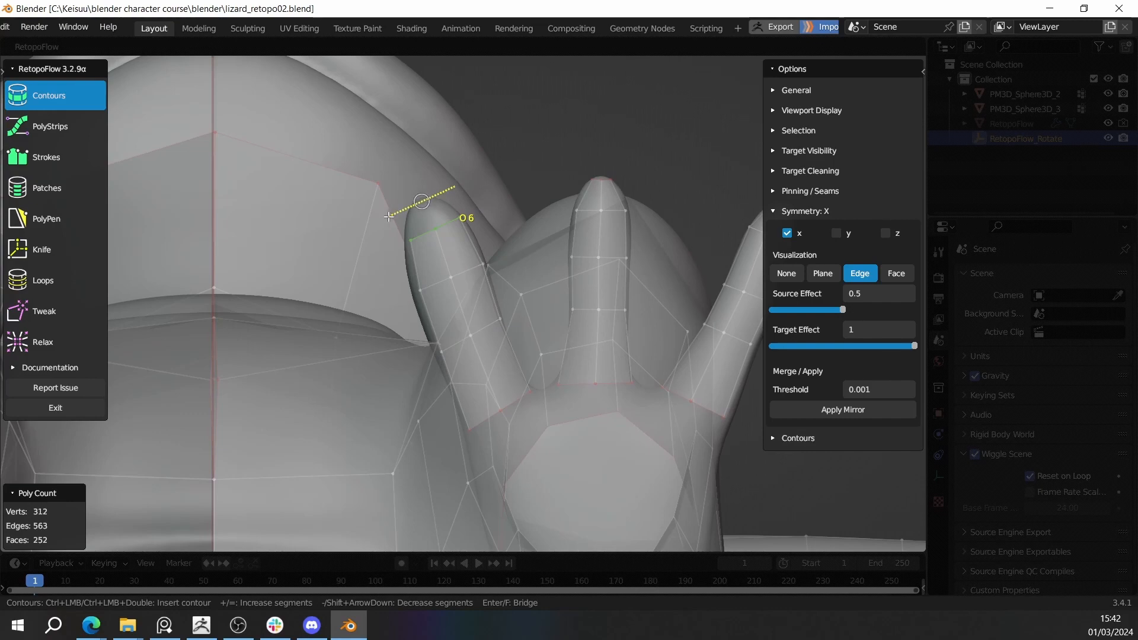
Step: Web the three toes together with a PolyPen quad between each neighbouring pair of toe bases
middle_drag(439, 230, 481, 303)
middle_drag(473, 409, 474, 350)
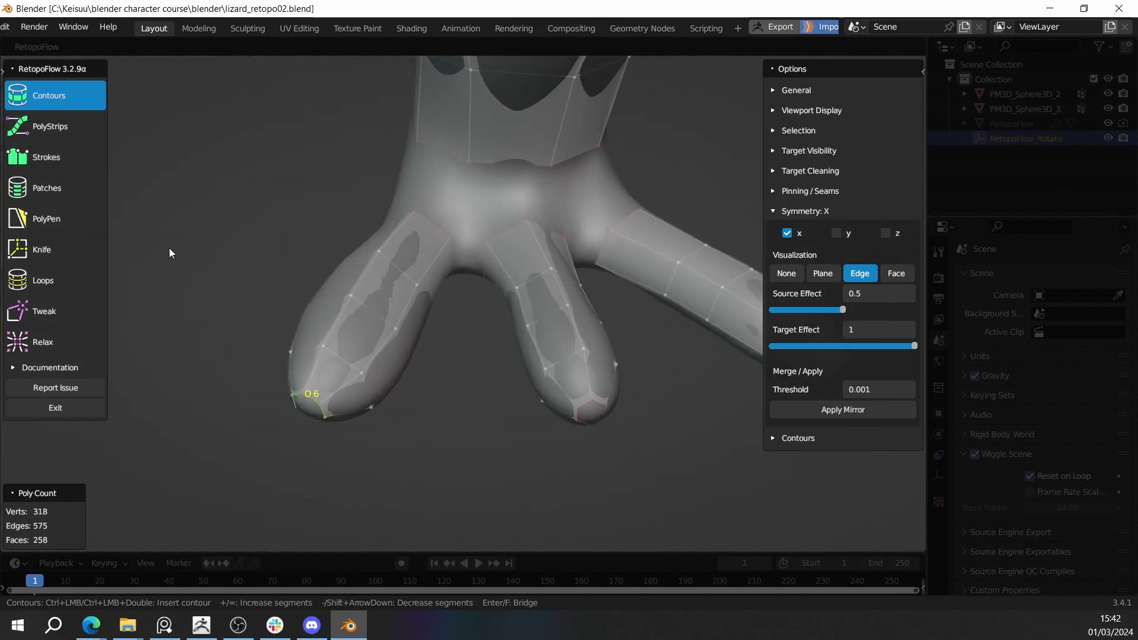
click(58, 218)
middle_drag(520, 293, 600, 276)
scroll(471, 271, up, 2)
ctrl+click(468, 242)
click(603, 297)
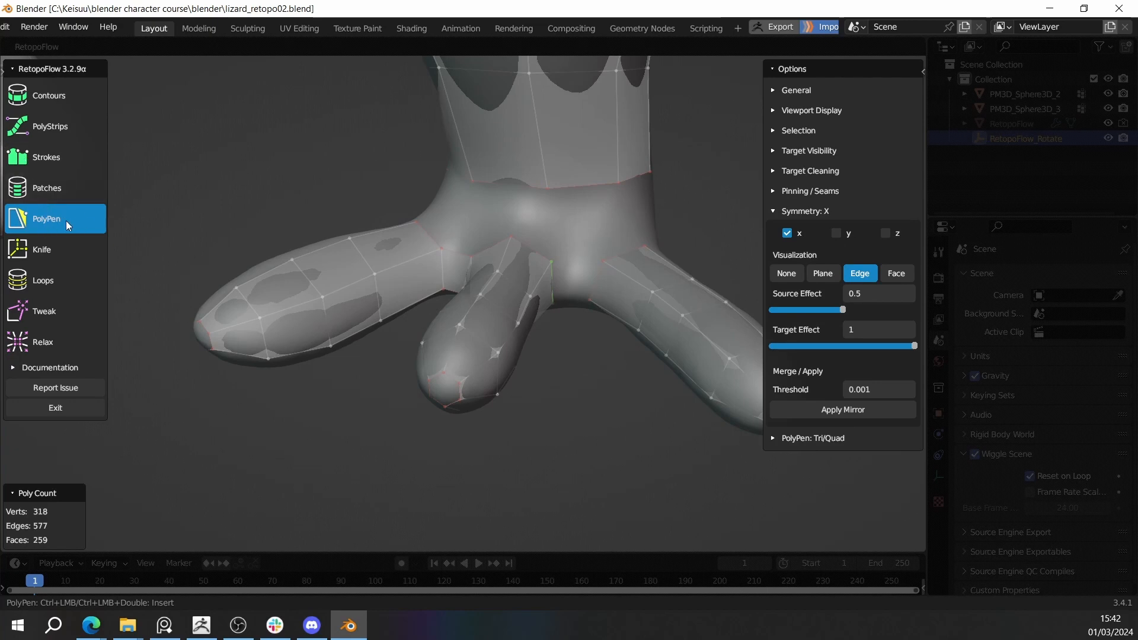
Step: Fill the remaining gaps between neighbouring toe bases with quads spanning from toe to toe beside the webbing
middle_drag(292, 241, 518, 239)
ctrl+click(556, 266)
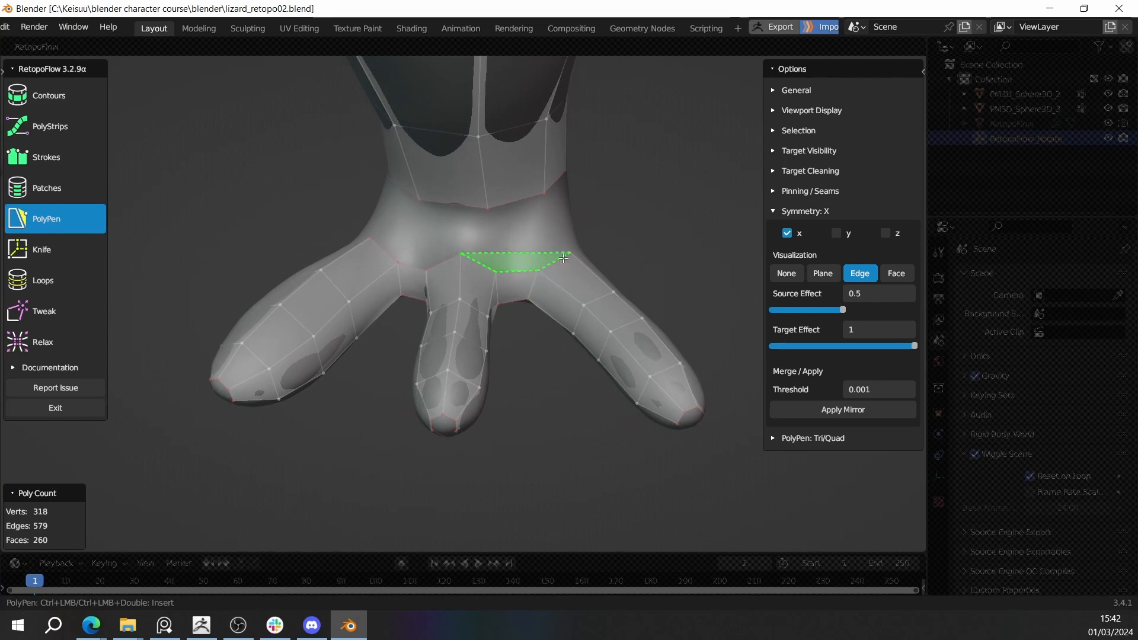
middle_drag(550, 259, 448, 299)
ctrl+click(372, 260)
ctrl+click(444, 318)
middle_drag(548, 284, 455, 248)
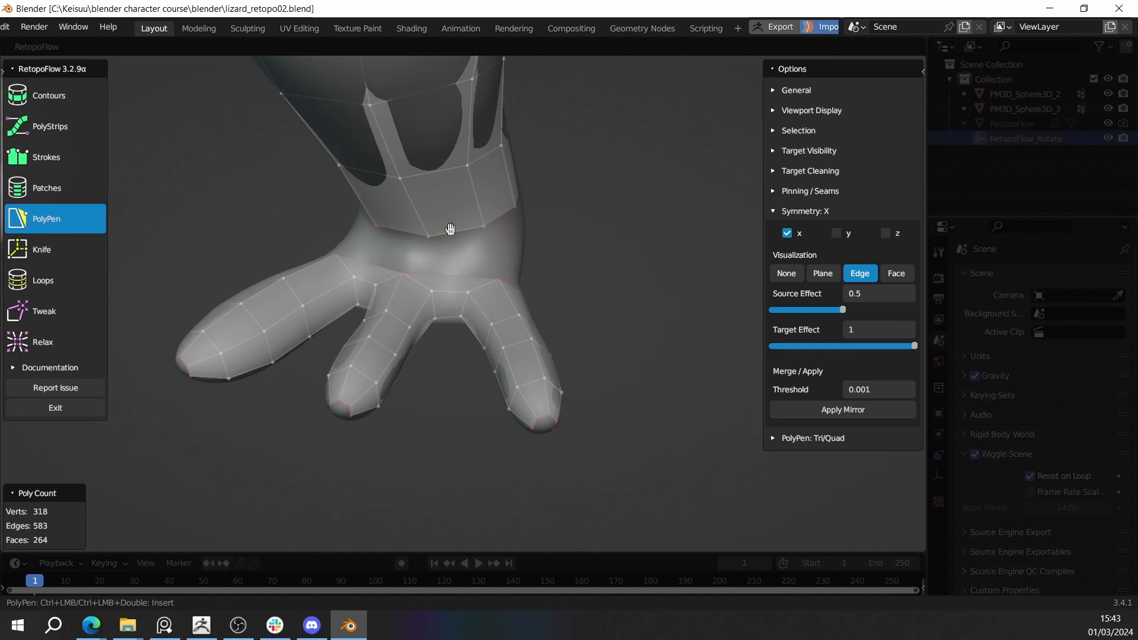
Step: Bridge the ankle's bottom loop to the toe bases with quads across the top and sides of the foot
middle_drag(460, 193, 468, 338)
scroll(508, 333, up, 2)
ctrl+click(459, 342)
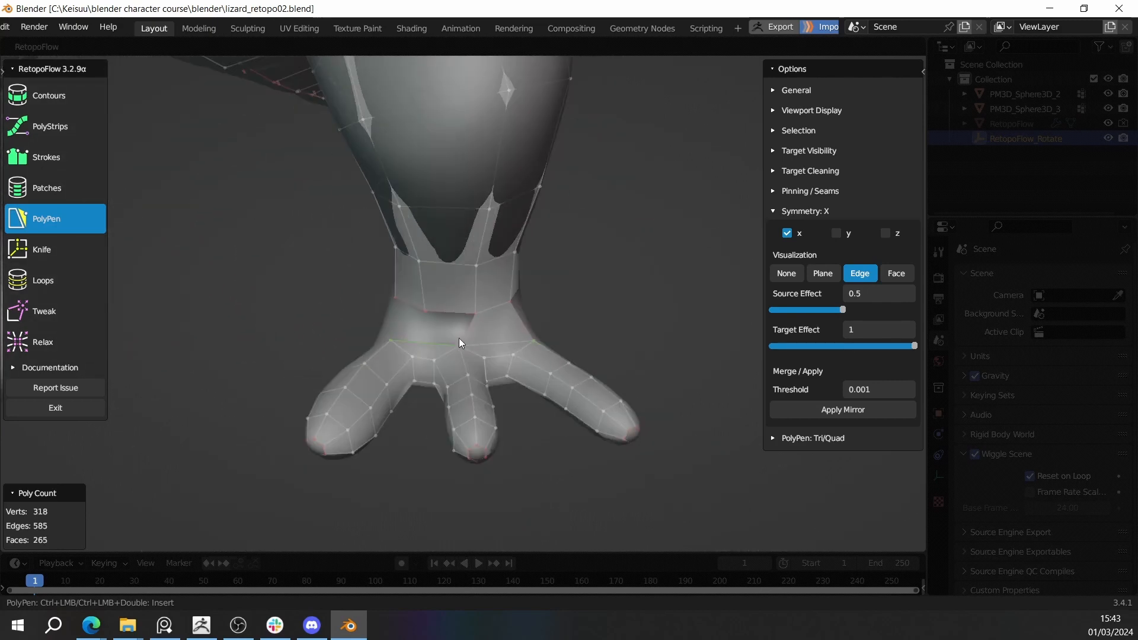
ctrl+click(426, 309)
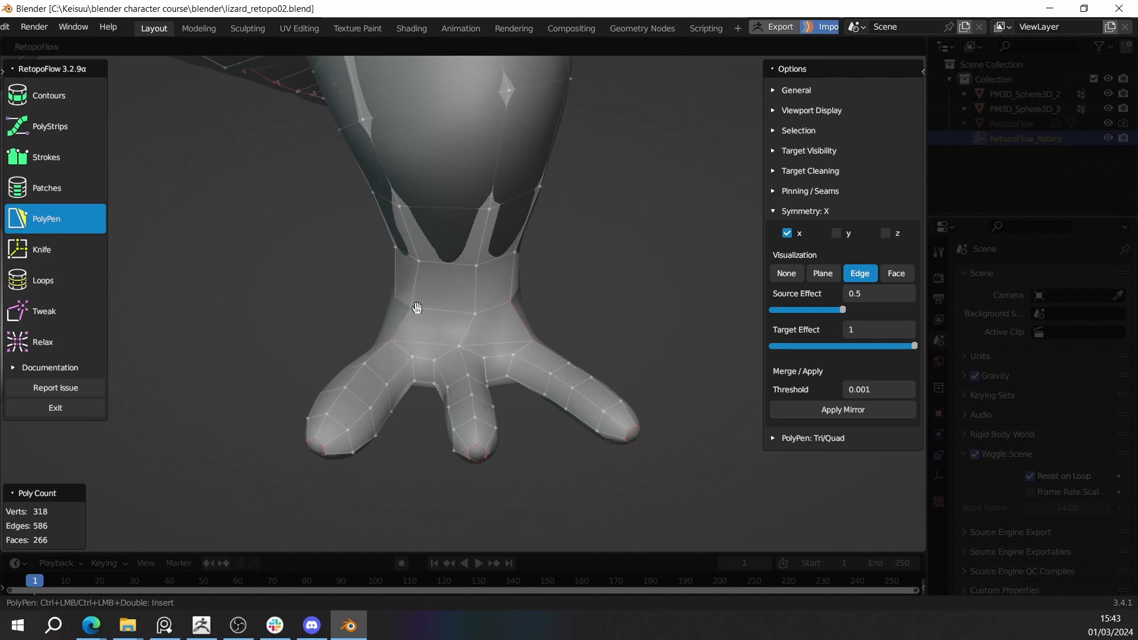
middle_drag(477, 304, 615, 256)
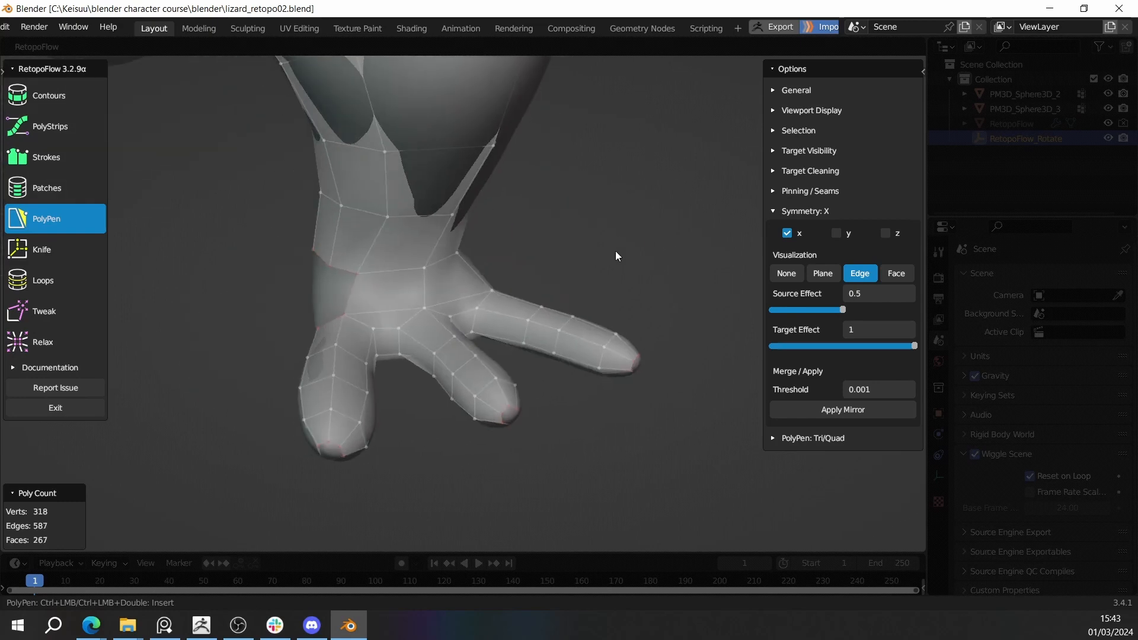
ctrl+click(336, 317)
middle_drag(336, 317, 583, 277)
Step: Extend a quad from the outer toe's base along the outer side of the foot towards the heel
mouse_move(497, 283)
middle_down()
mouse_move(579, 257)
mouse_move(506, 282)
mouse_move(548, 272)
mouse_move(468, 277)
mouse_move(476, 287)
middle_up()
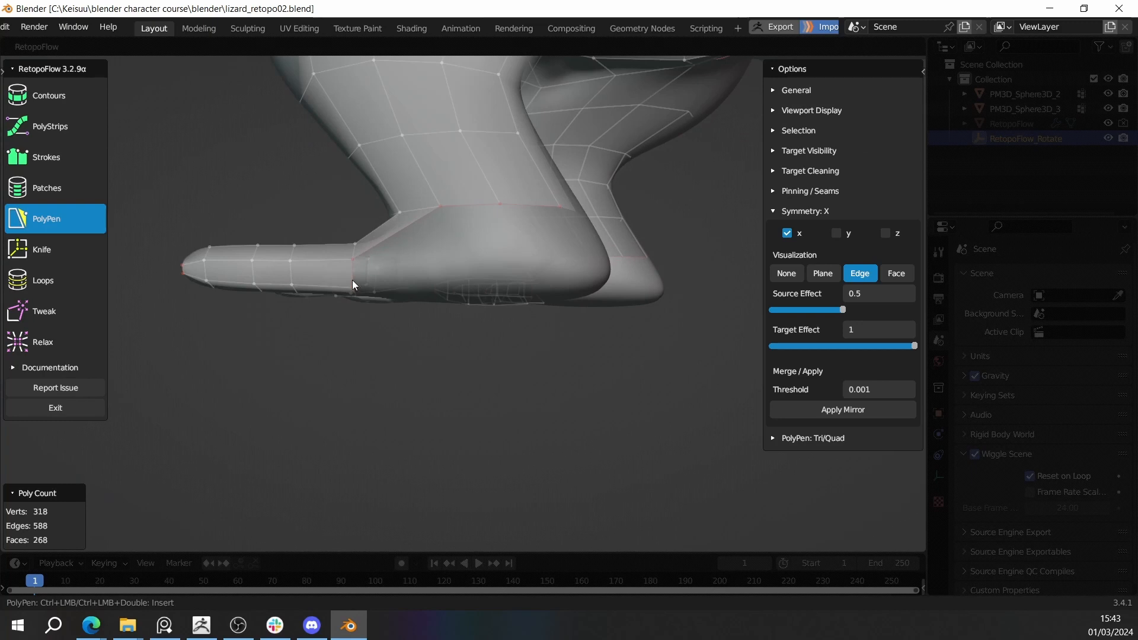
middle_drag(350, 264, 462, 261)
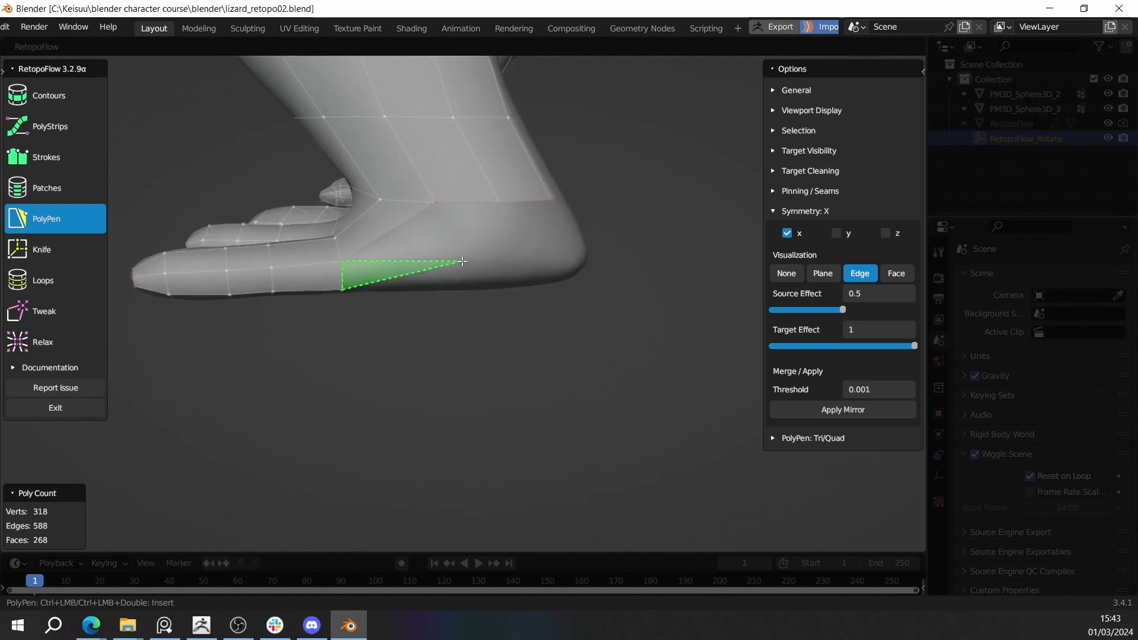
ctrl+click(478, 254)
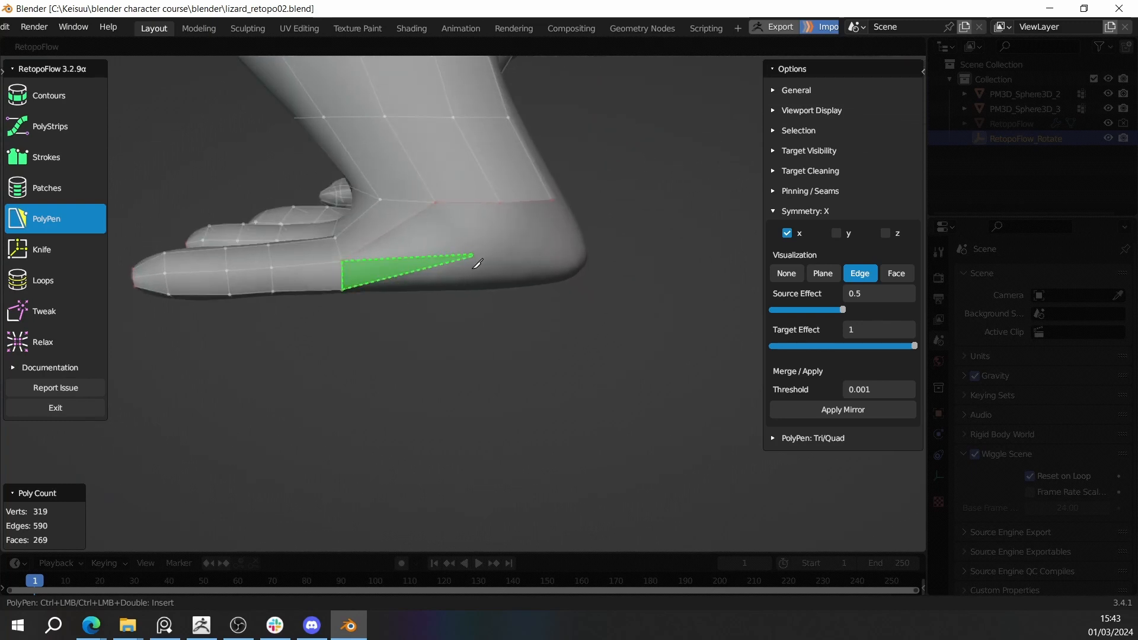
middle_drag(491, 278, 470, 272)
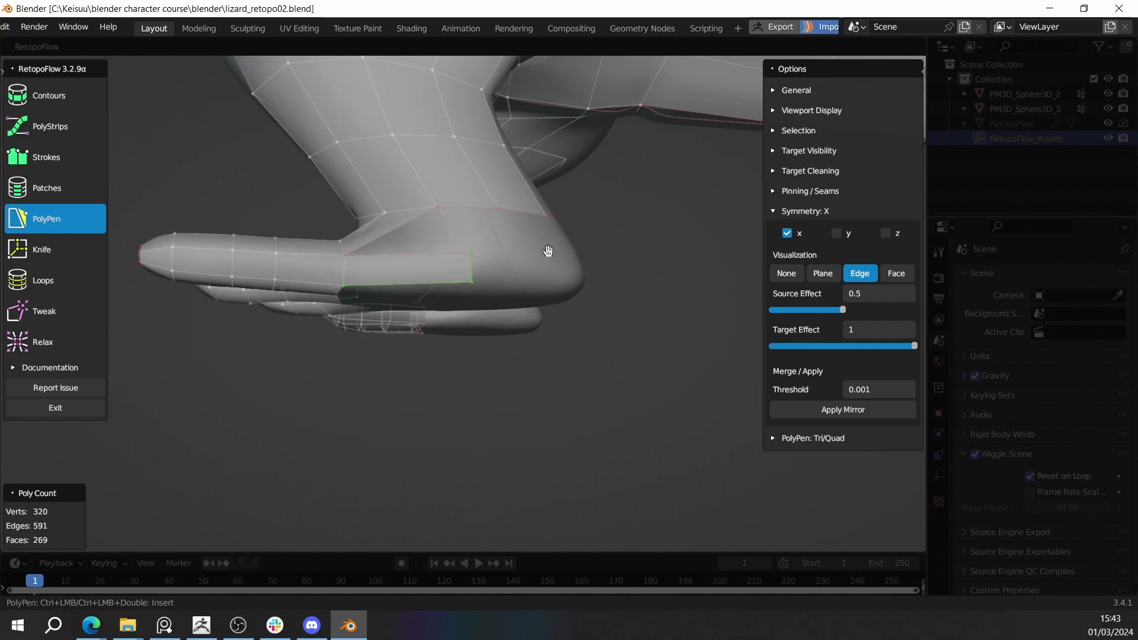
Step: Continue the lower foot strip around the back of the heel with two more quads
middle_drag(548, 251, 505, 275)
ctrl+click(569, 261)
ctrl+click(569, 286)
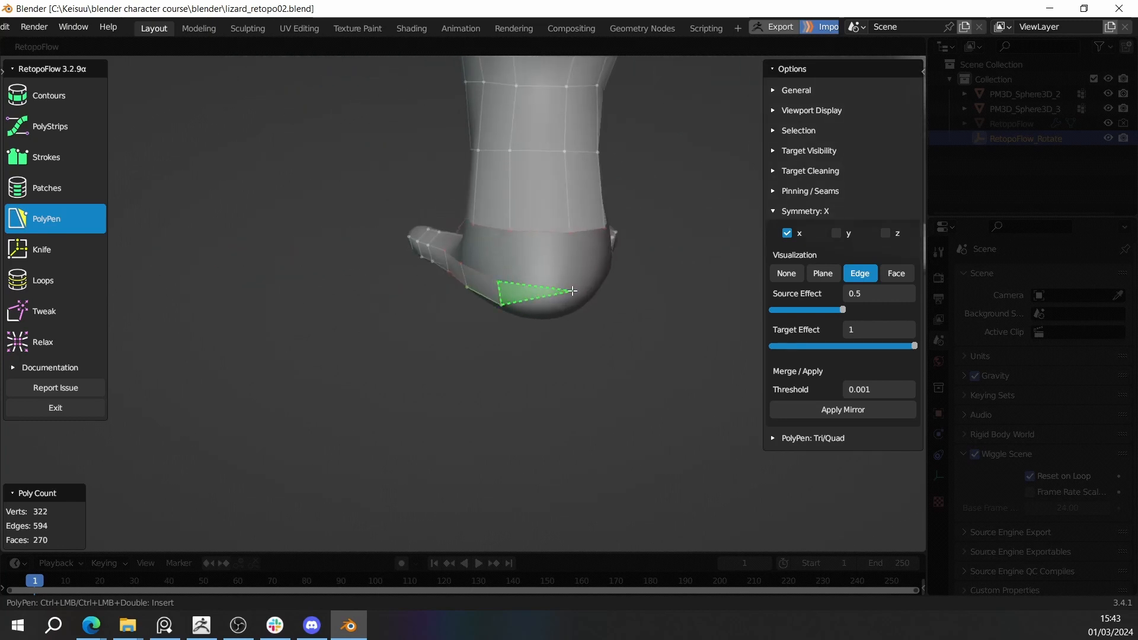
ctrl+click(565, 308)
middle_drag(572, 297, 555, 218)
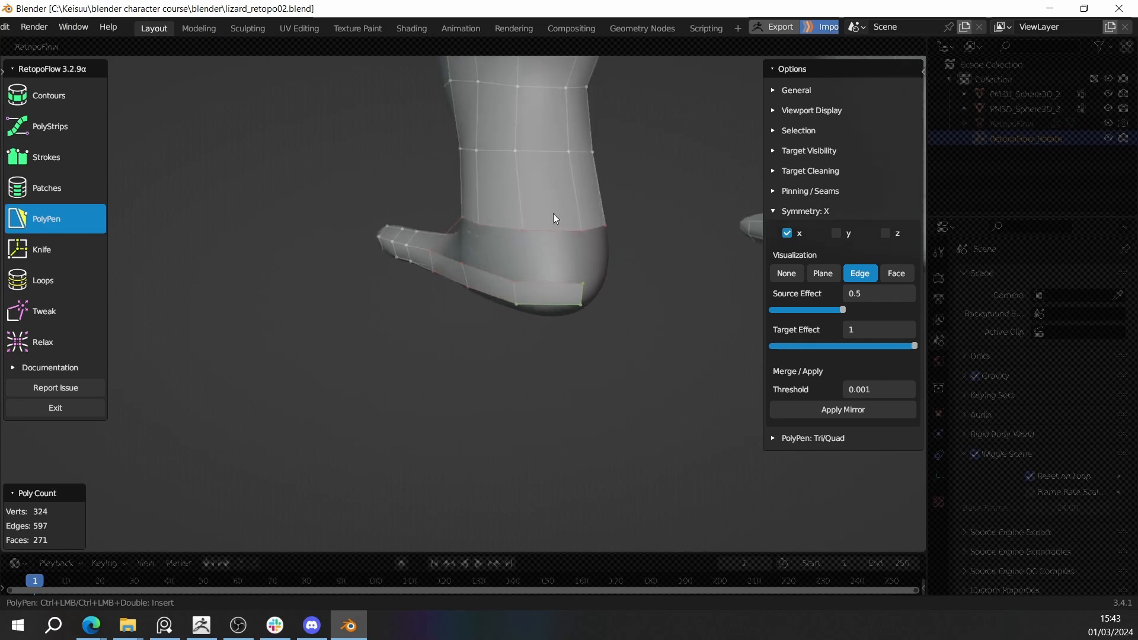
Step: Run the lower strip along the foot's inner side from the heel and join it to the inner toe's base
middle_drag(552, 269, 509, 279)
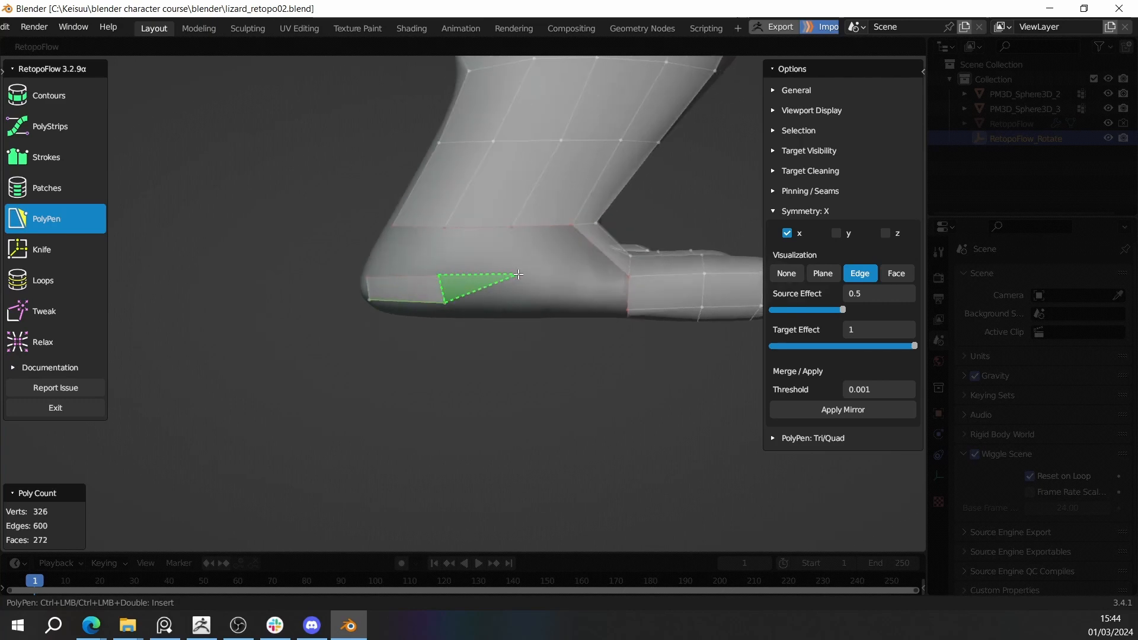
ctrl+click(527, 299)
middle_drag(608, 300, 530, 276)
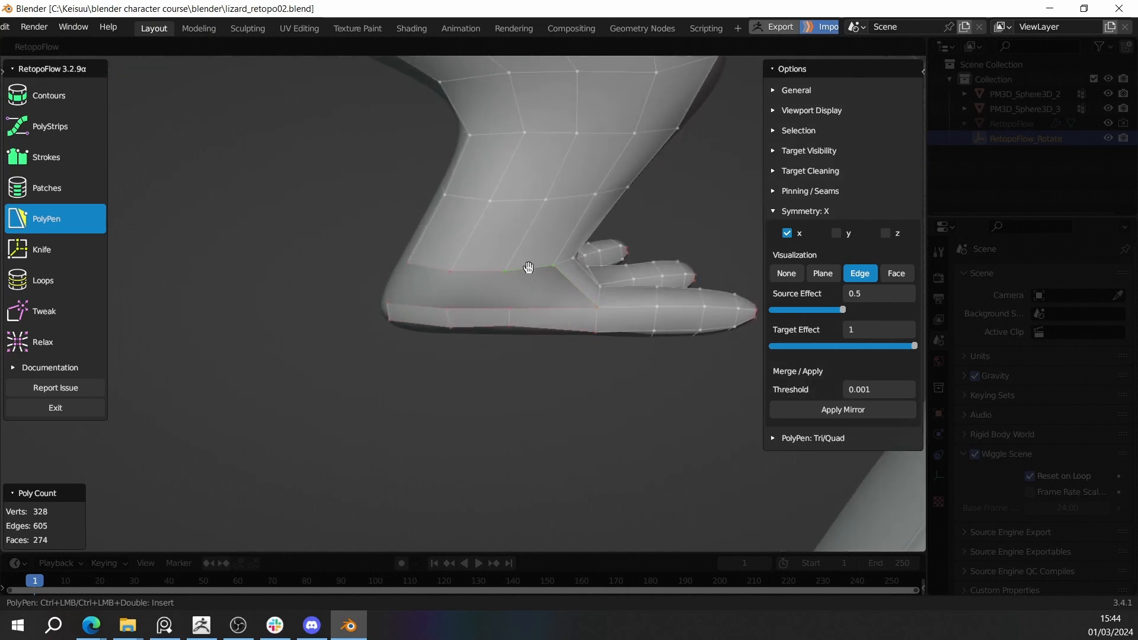
Step: Fill the gap between the ankle loop and the lower strip with quads on the foot's inner side
ctrl+click(544, 304)
middle_drag(446, 270, 515, 305)
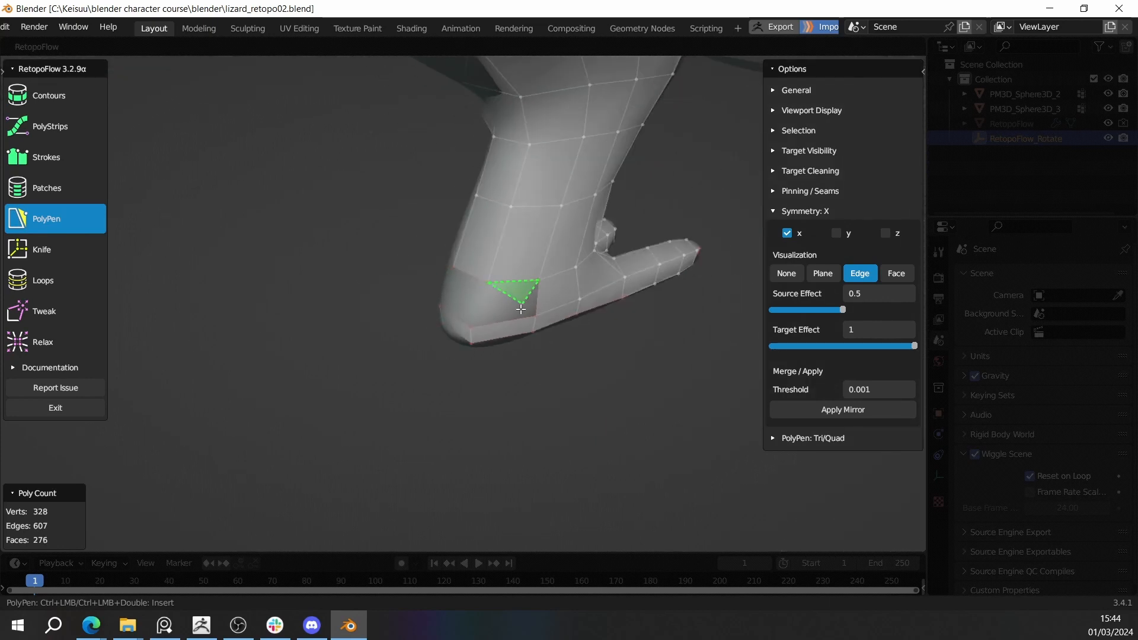
ctrl+click(502, 316)
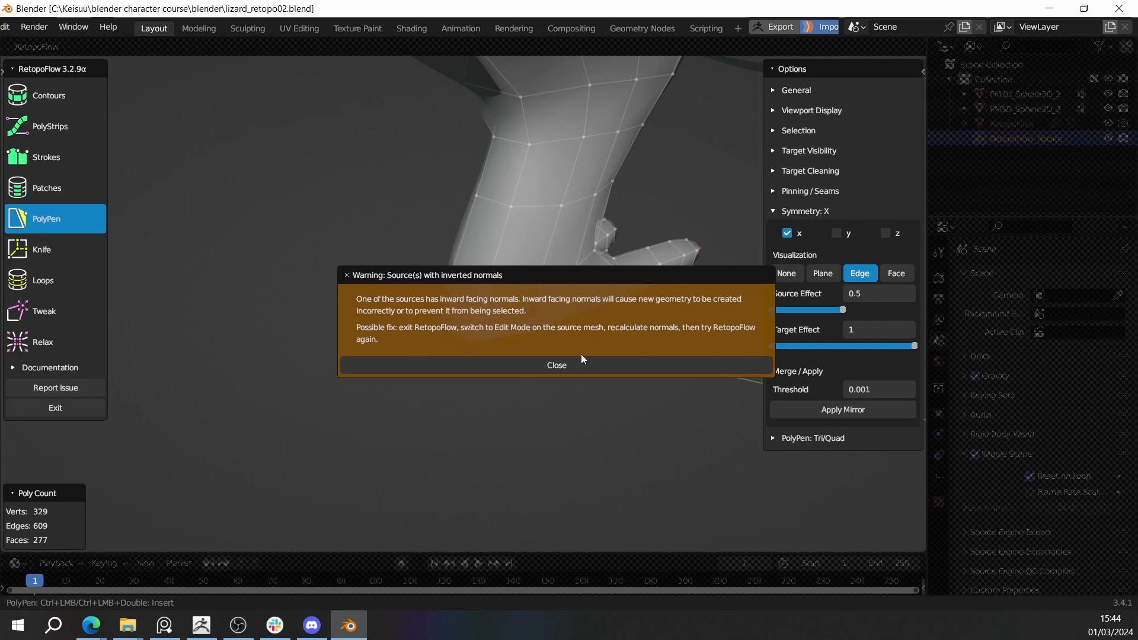
click(549, 361)
key(ctrl+z)
Step: Close the remaining gap between the ankle loop and the lower strip with quads around the heel and along the foot's outer side
mouse_move(523, 320)
middle_down()
mouse_move(565, 295)
mouse_move(523, 300)
mouse_move(585, 315)
mouse_move(536, 310)
mouse_move(517, 322)
middle_up()
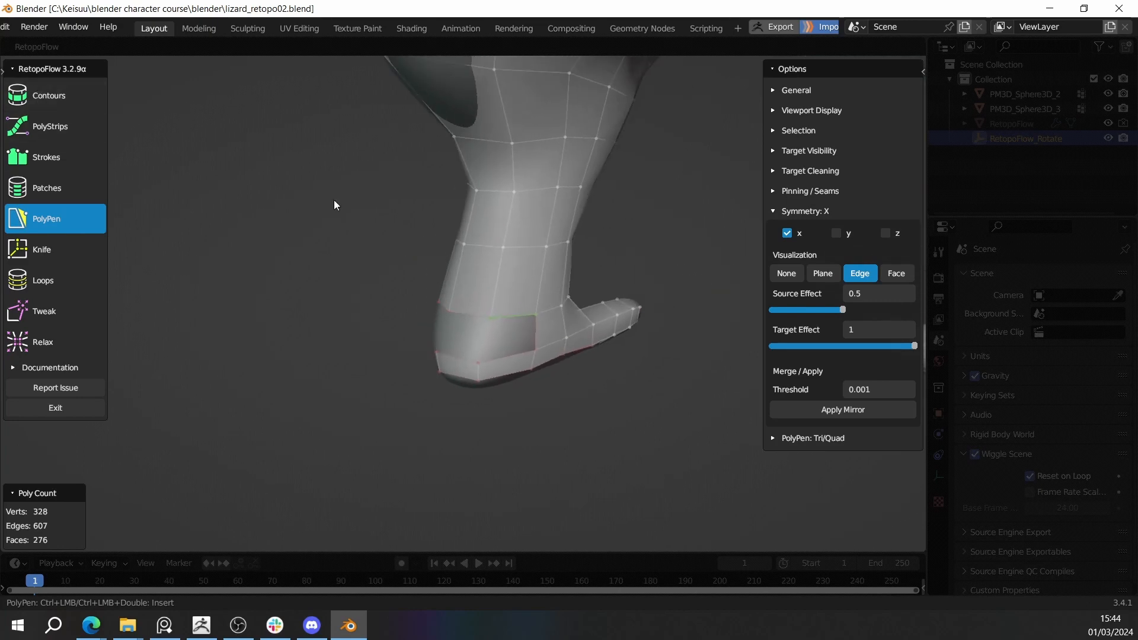
middle_drag(450, 267, 544, 339)
click(493, 321)
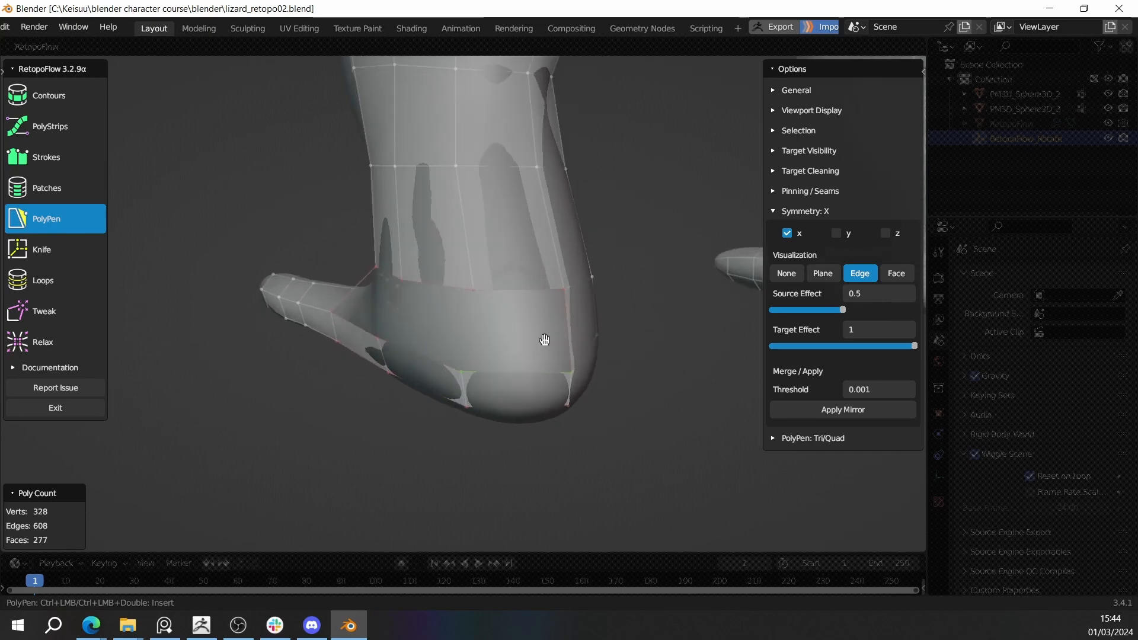
ctrl+click(510, 292)
middle_drag(478, 294, 536, 339)
ctrl+click(520, 353)
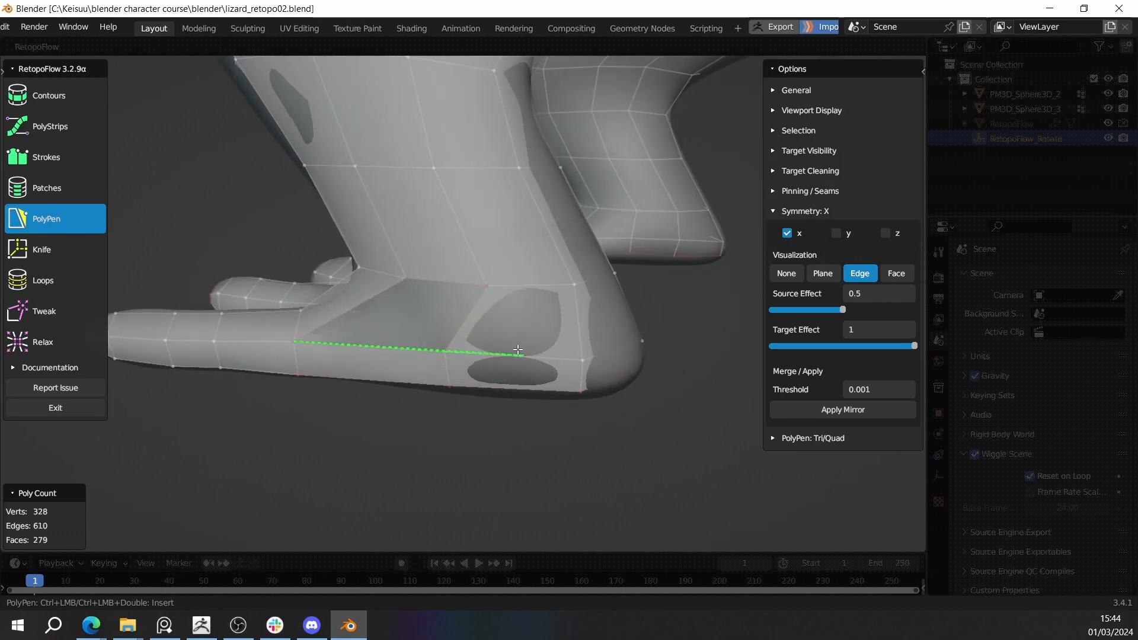
ctrl+click(438, 279)
middle_drag(439, 279, 356, 302)
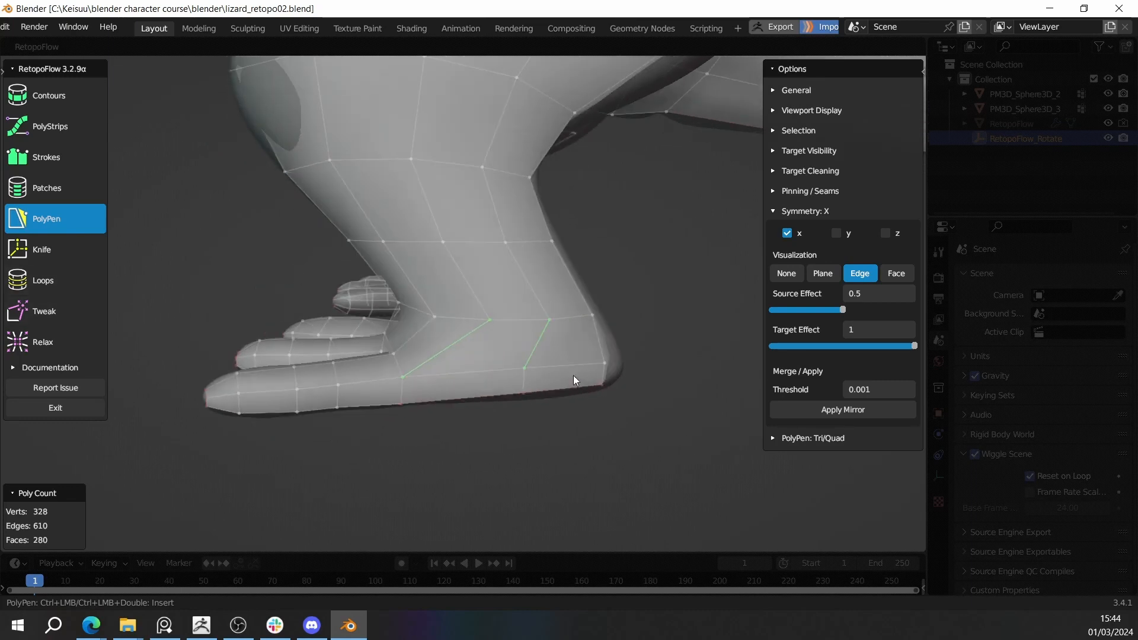
Step: Insert an edge loop around the foot just below the ankle with the Loops tool
middle_drag(571, 343, 98, 283)
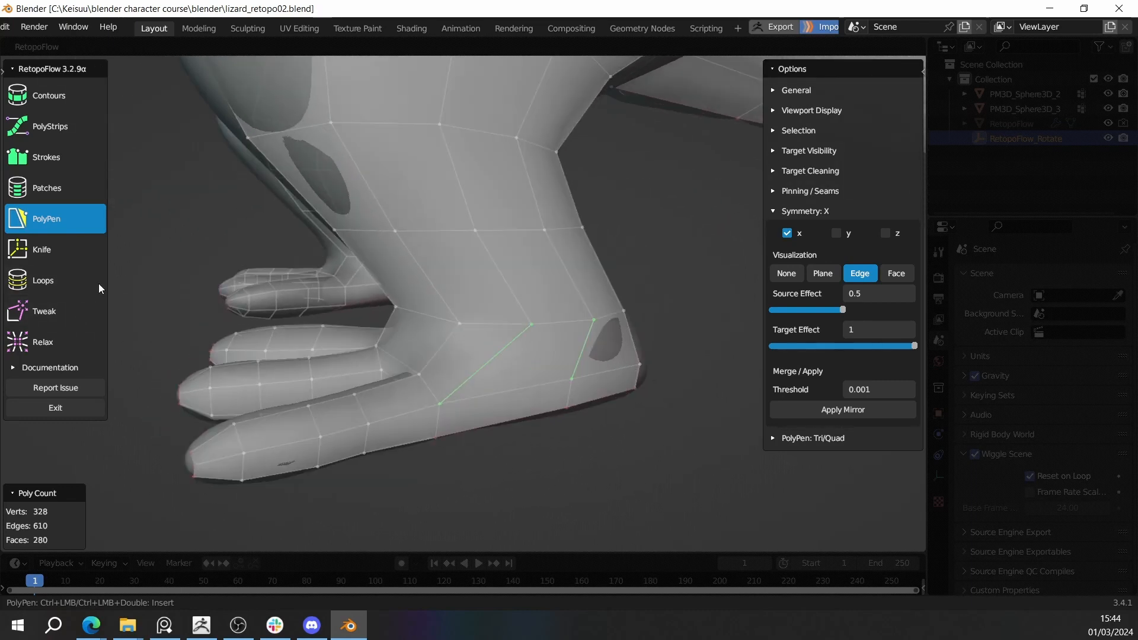
click(22, 280)
middle_drag(551, 357, 511, 322)
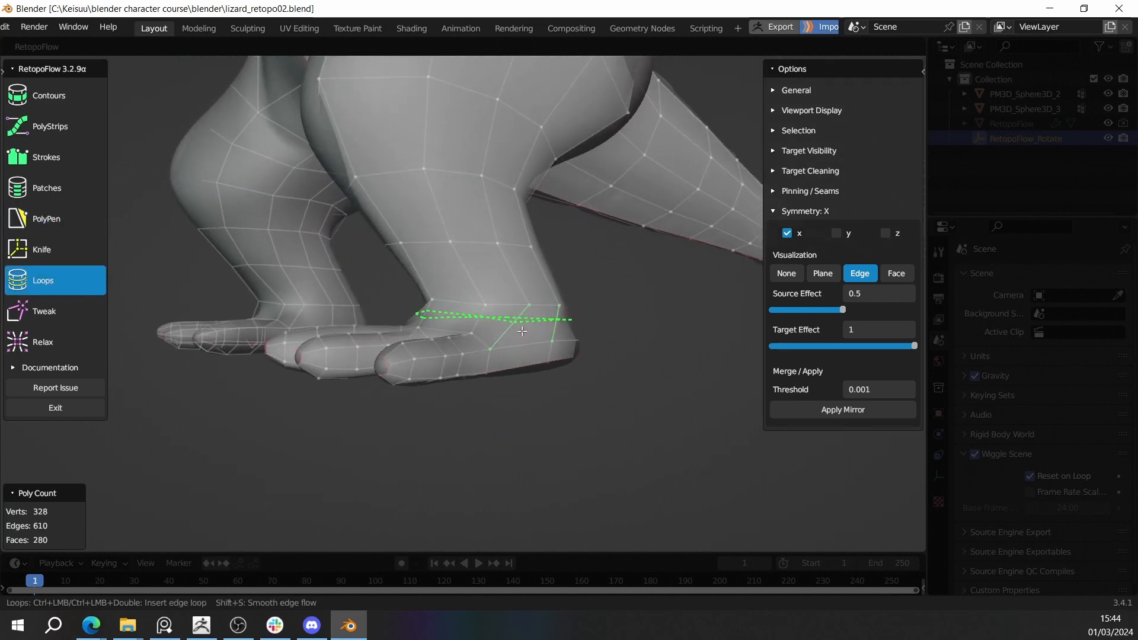
ctrl+click(515, 322)
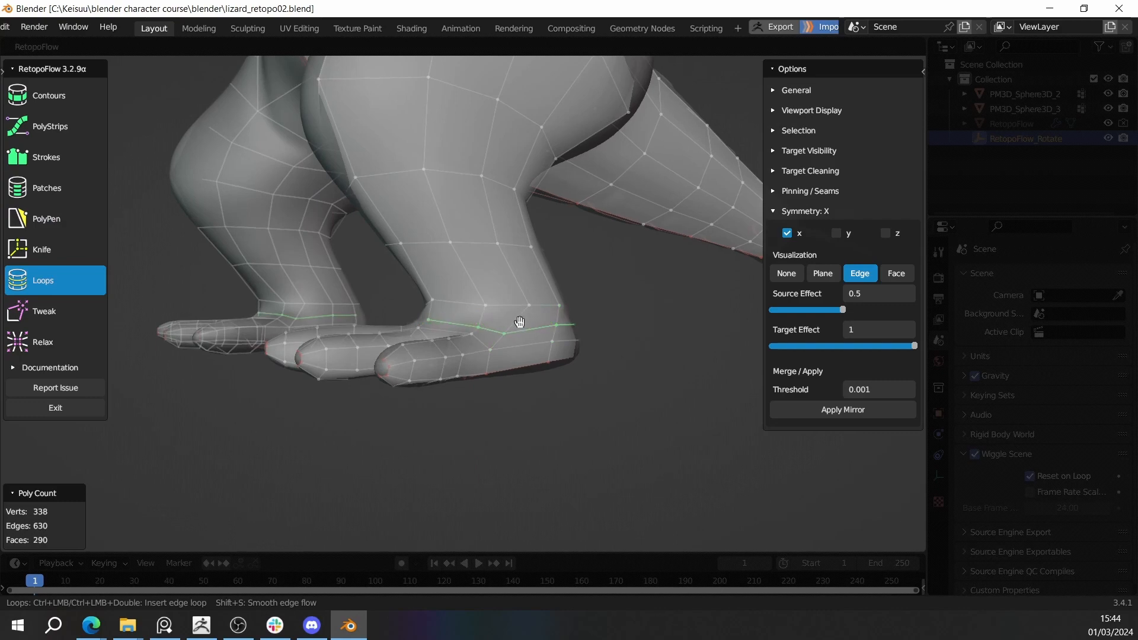
mouse_move(521, 323)
middle_down()
mouse_move(500, 350)
mouse_move(551, 326)
mouse_move(393, 327)
mouse_move(564, 336)
mouse_move(486, 347)
mouse_move(534, 341)
mouse_move(376, 338)
mouse_move(496, 343)
mouse_move(516, 332)
mouse_move(456, 385)
mouse_move(402, 319)
mouse_move(331, 318)
mouse_move(519, 278)
mouse_move(467, 322)
mouse_move(523, 292)
mouse_move(399, 305)
mouse_move(524, 330)
mouse_move(483, 349)
mouse_move(521, 330)
mouse_move(445, 318)
mouse_move(501, 328)
mouse_move(419, 274)
mouse_move(462, 308)
mouse_move(412, 337)
mouse_move(454, 306)
mouse_move(566, 300)
mouse_move(482, 318)
mouse_move(515, 322)
mouse_move(574, 238)
mouse_move(534, 274)
mouse_move(497, 284)
middle_up()
click(69, 342)
Step: Start the sole with PolyPen quads across the underside of the heel and along its edge towards the toes
click(79, 232)
middle_drag(331, 308, 354, 332)
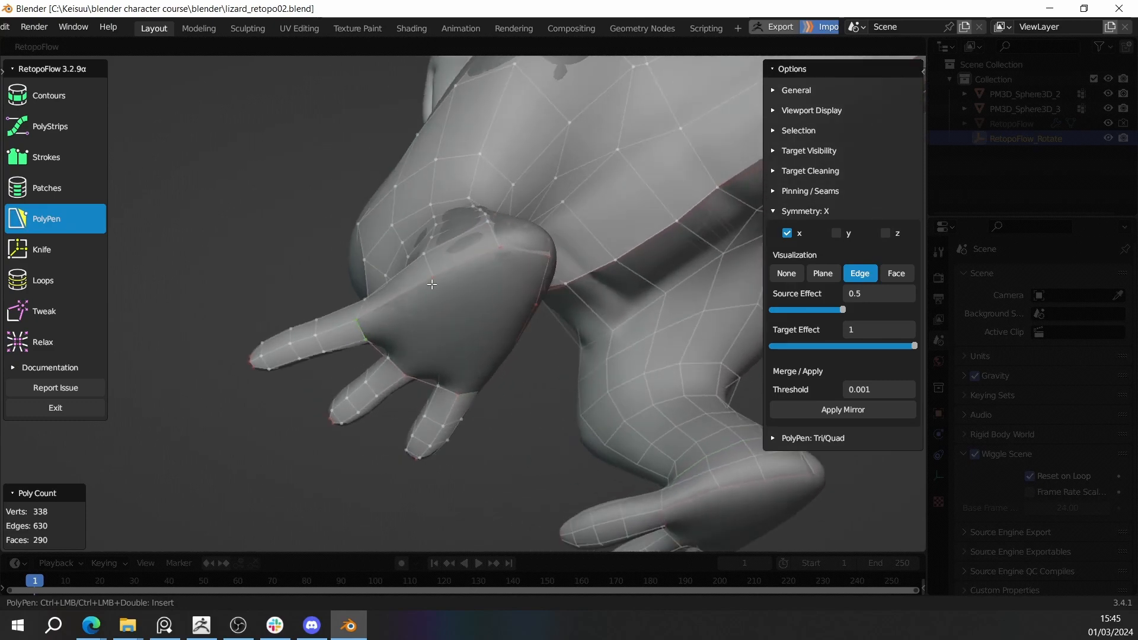
click(438, 303)
mouse_move(438, 303)
middle_down()
mouse_move(370, 286)
mouse_move(455, 314)
mouse_move(438, 311)
middle_up()
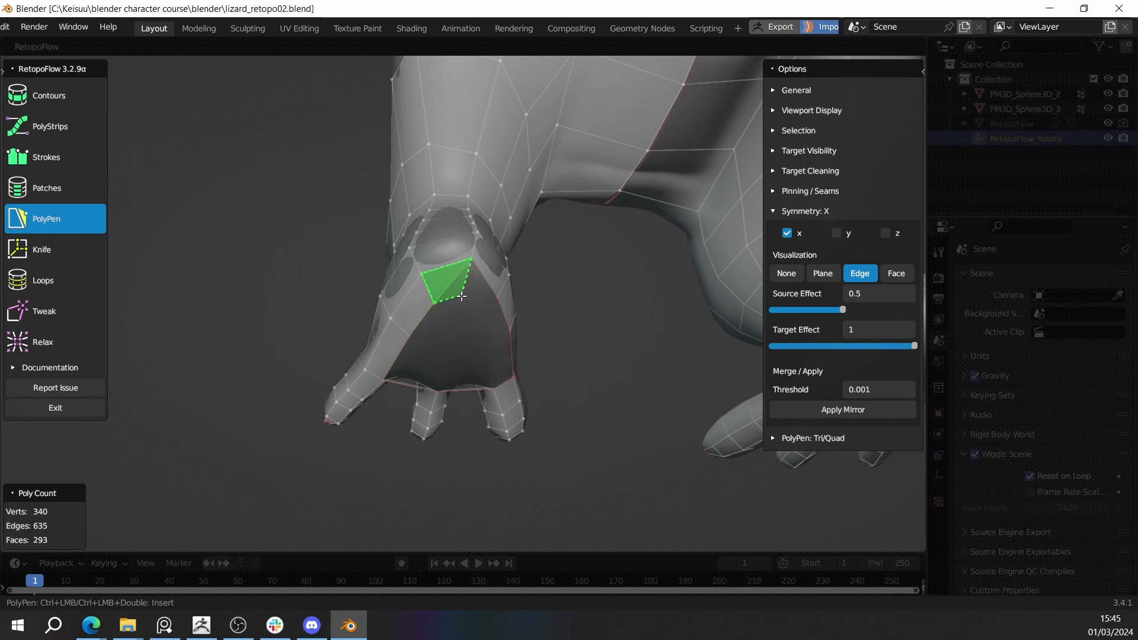
click(472, 319)
middle_drag(473, 319, 451, 300)
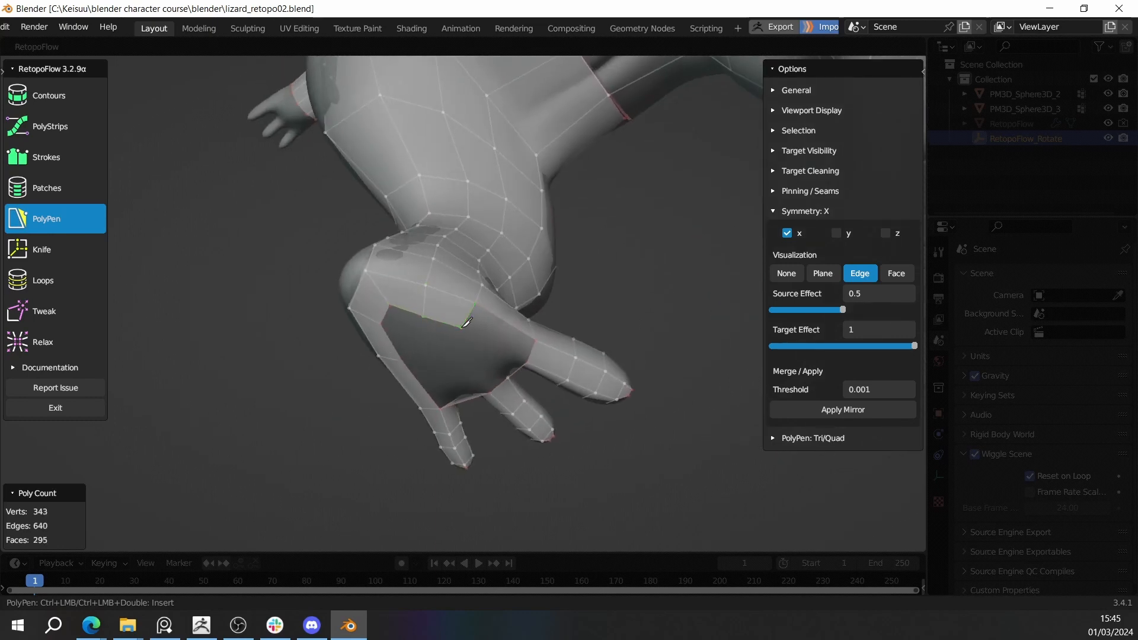
Step: Fill the rest of the sole with quads between the toe bases and the heel
ctrl+click(527, 358)
middle_drag(521, 359, 408, 302)
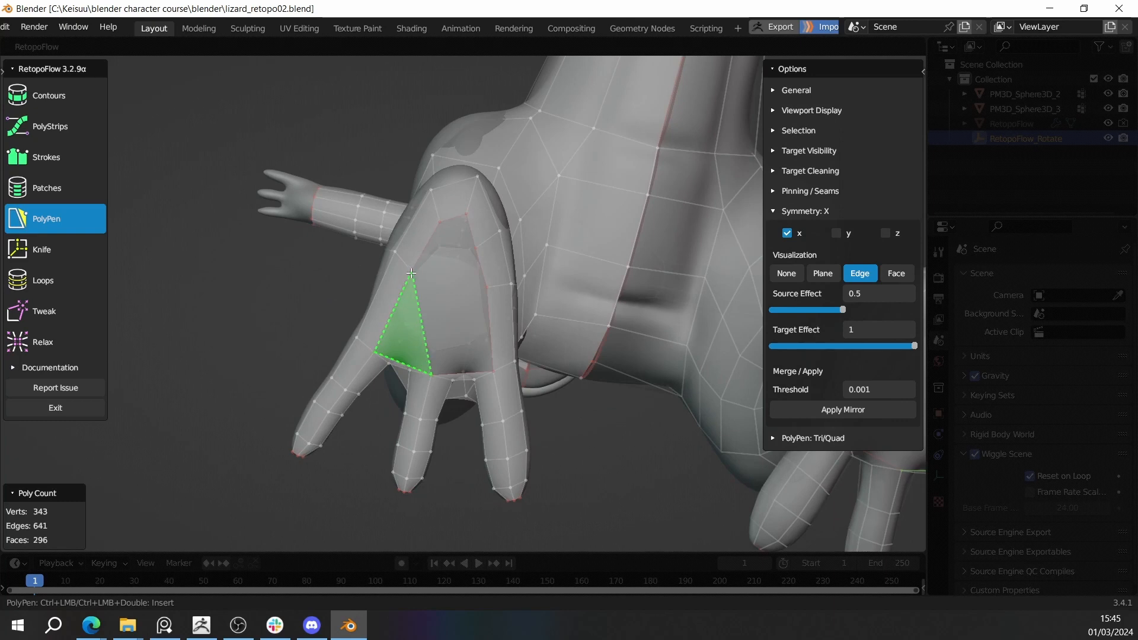
ctrl+click(411, 273)
ctrl+click(445, 288)
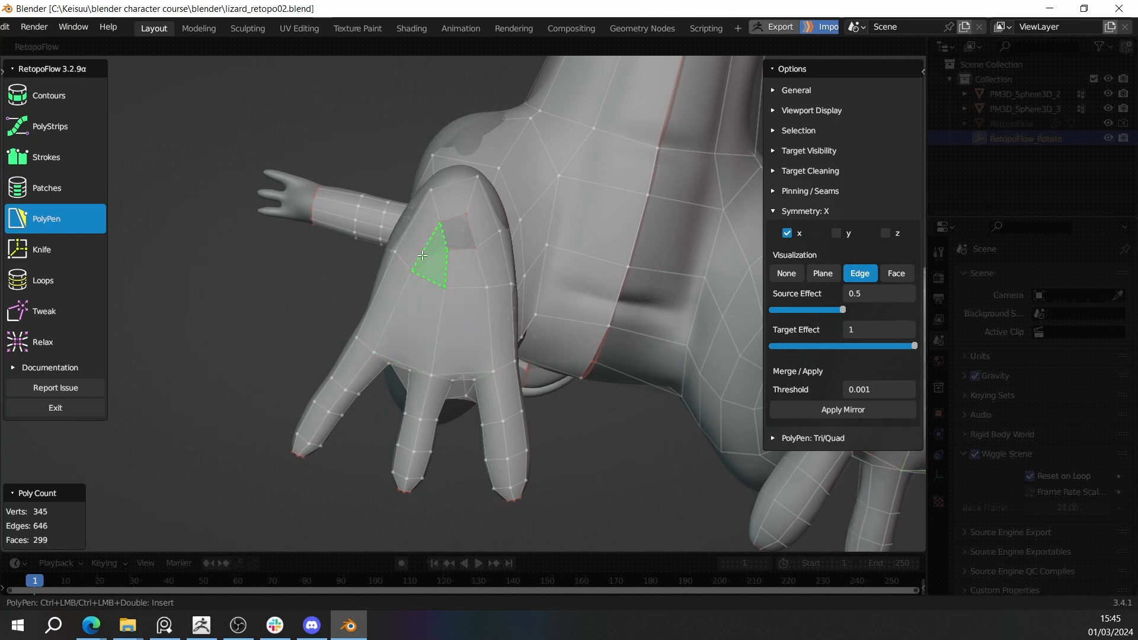
Step: Cap the open tips of the outer and middle toes with two quads each
middle_drag(606, 448, 501, 322)
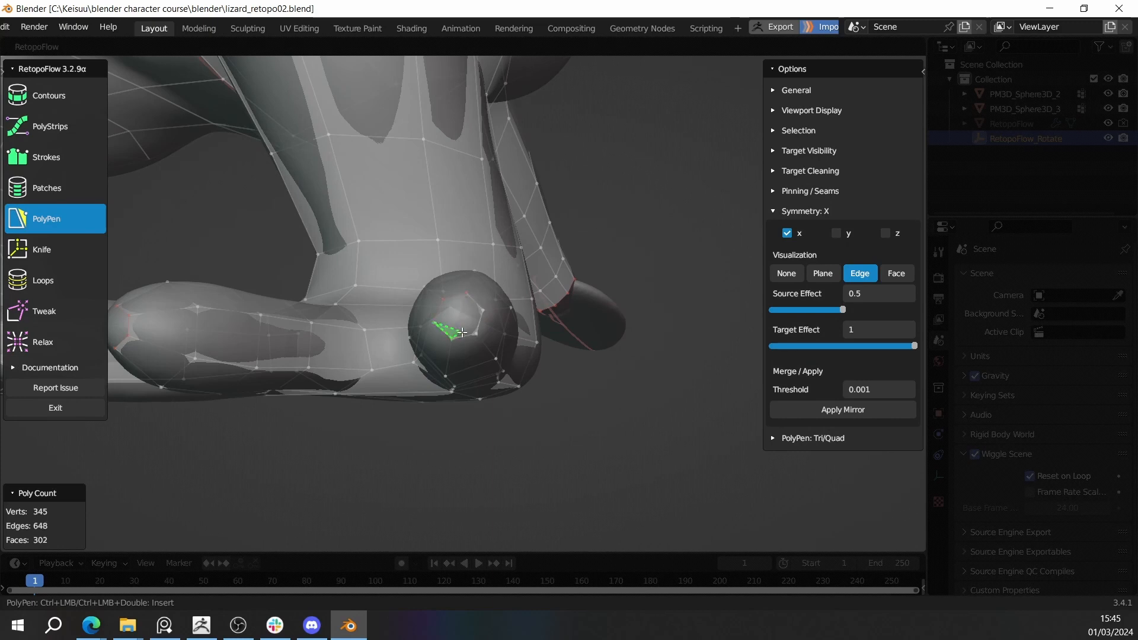
middle_drag(460, 303, 531, 324)
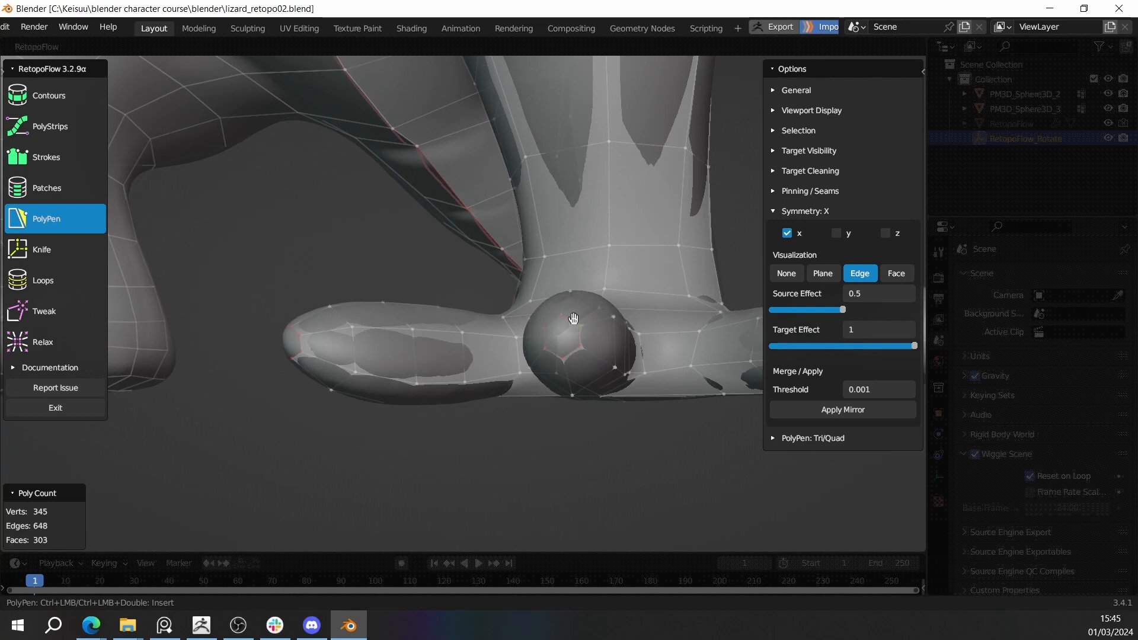
middle_drag(570, 352, 516, 354)
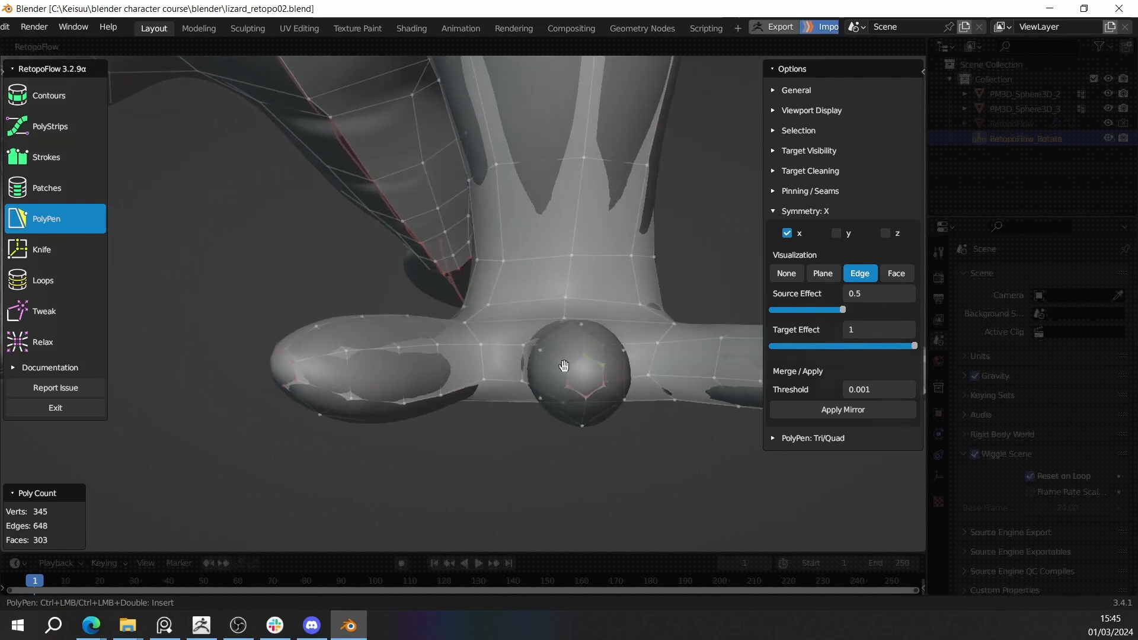
scroll(509, 354, up, 3)
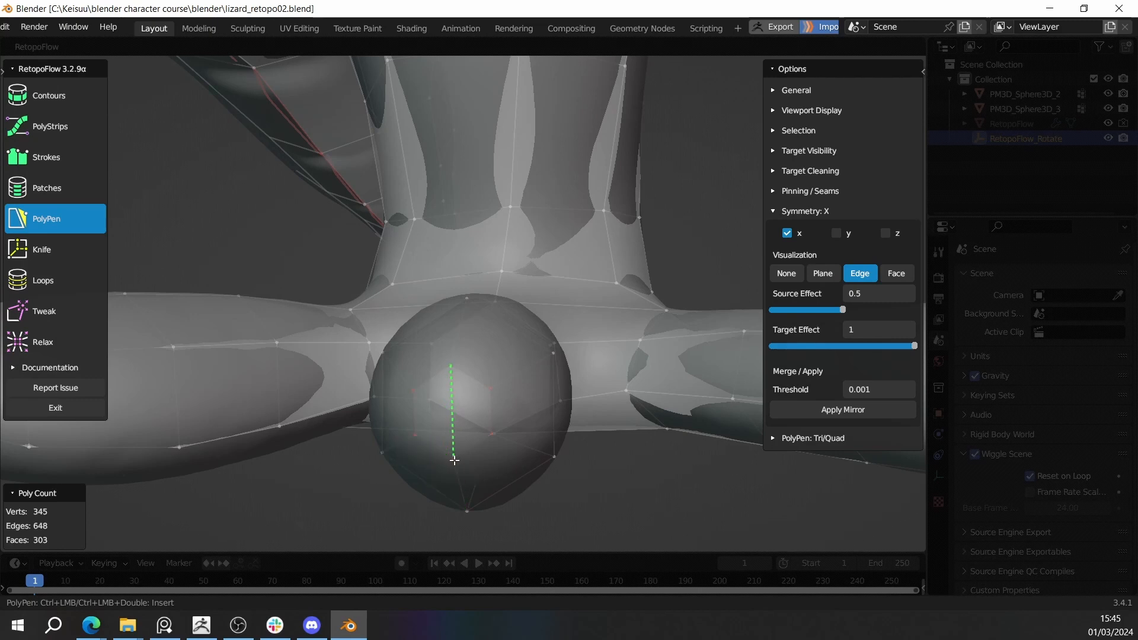
ctrl+click(472, 445)
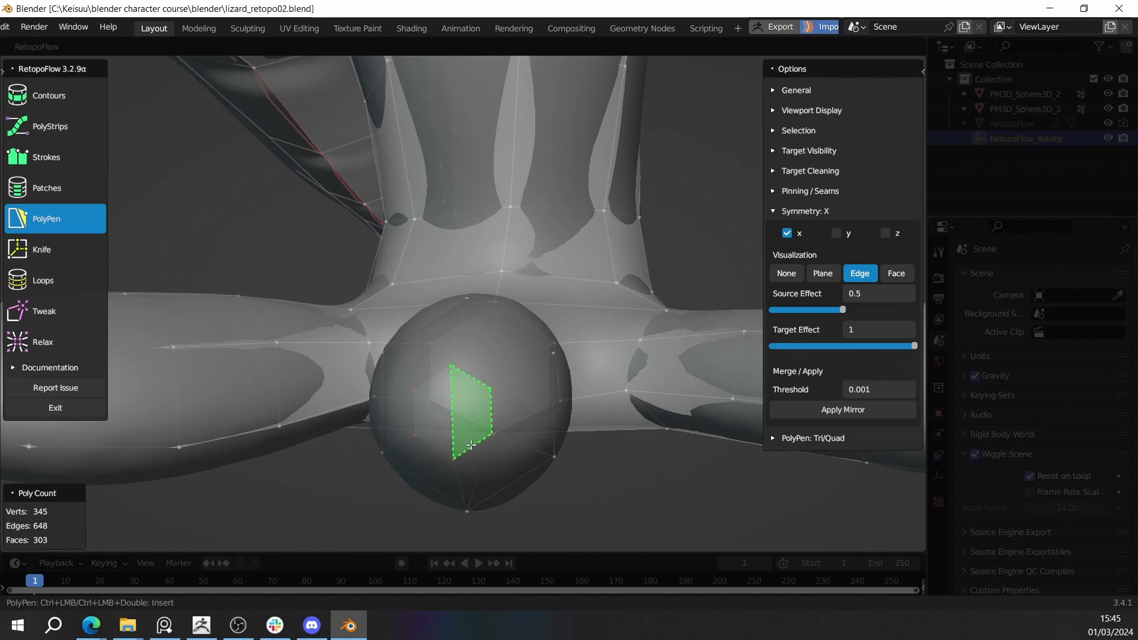
click(435, 447)
ctrl+click(434, 379)
Step: Cap the open tip of the inner toe with two quads
scroll(439, 379, down, 3)
middle_drag(439, 380, 456, 396)
scroll(468, 392, up, 3)
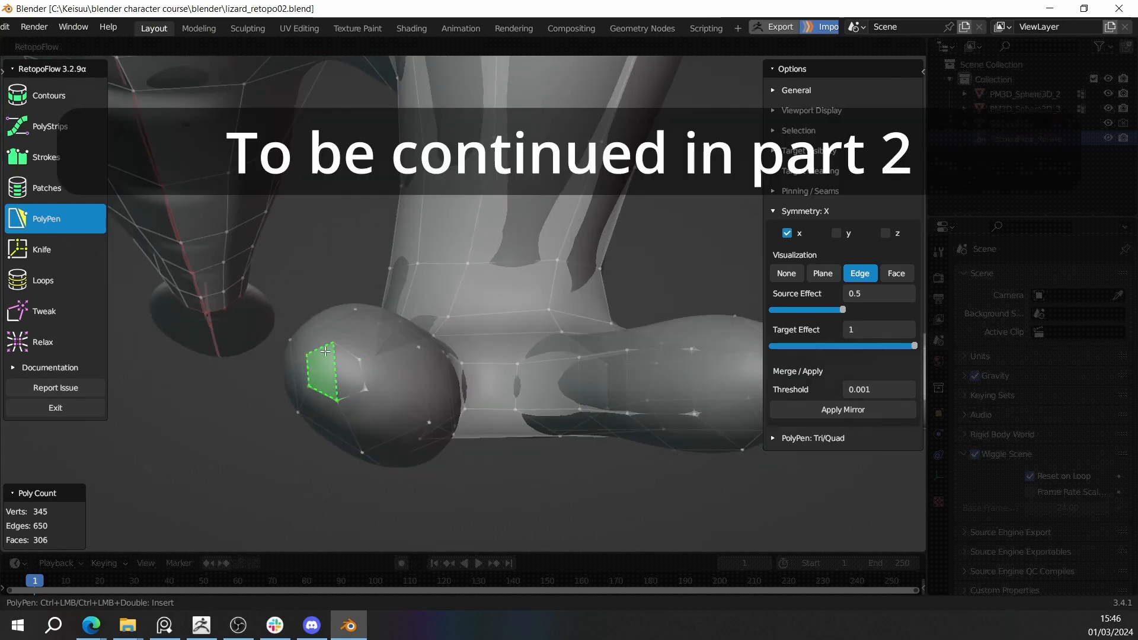
ctrl+click(356, 391)
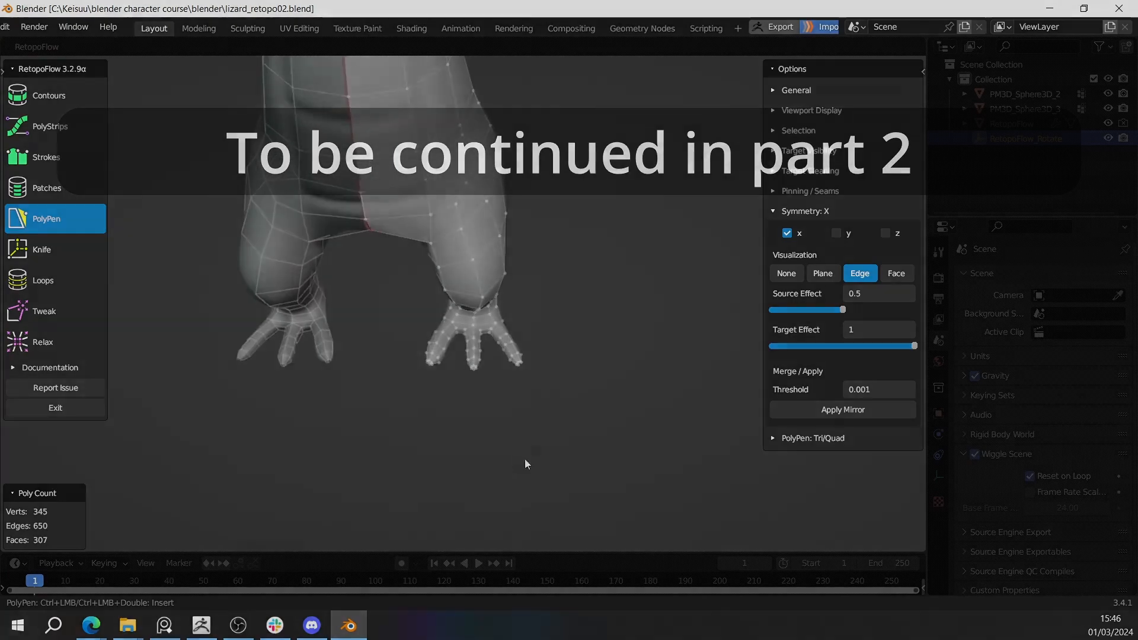